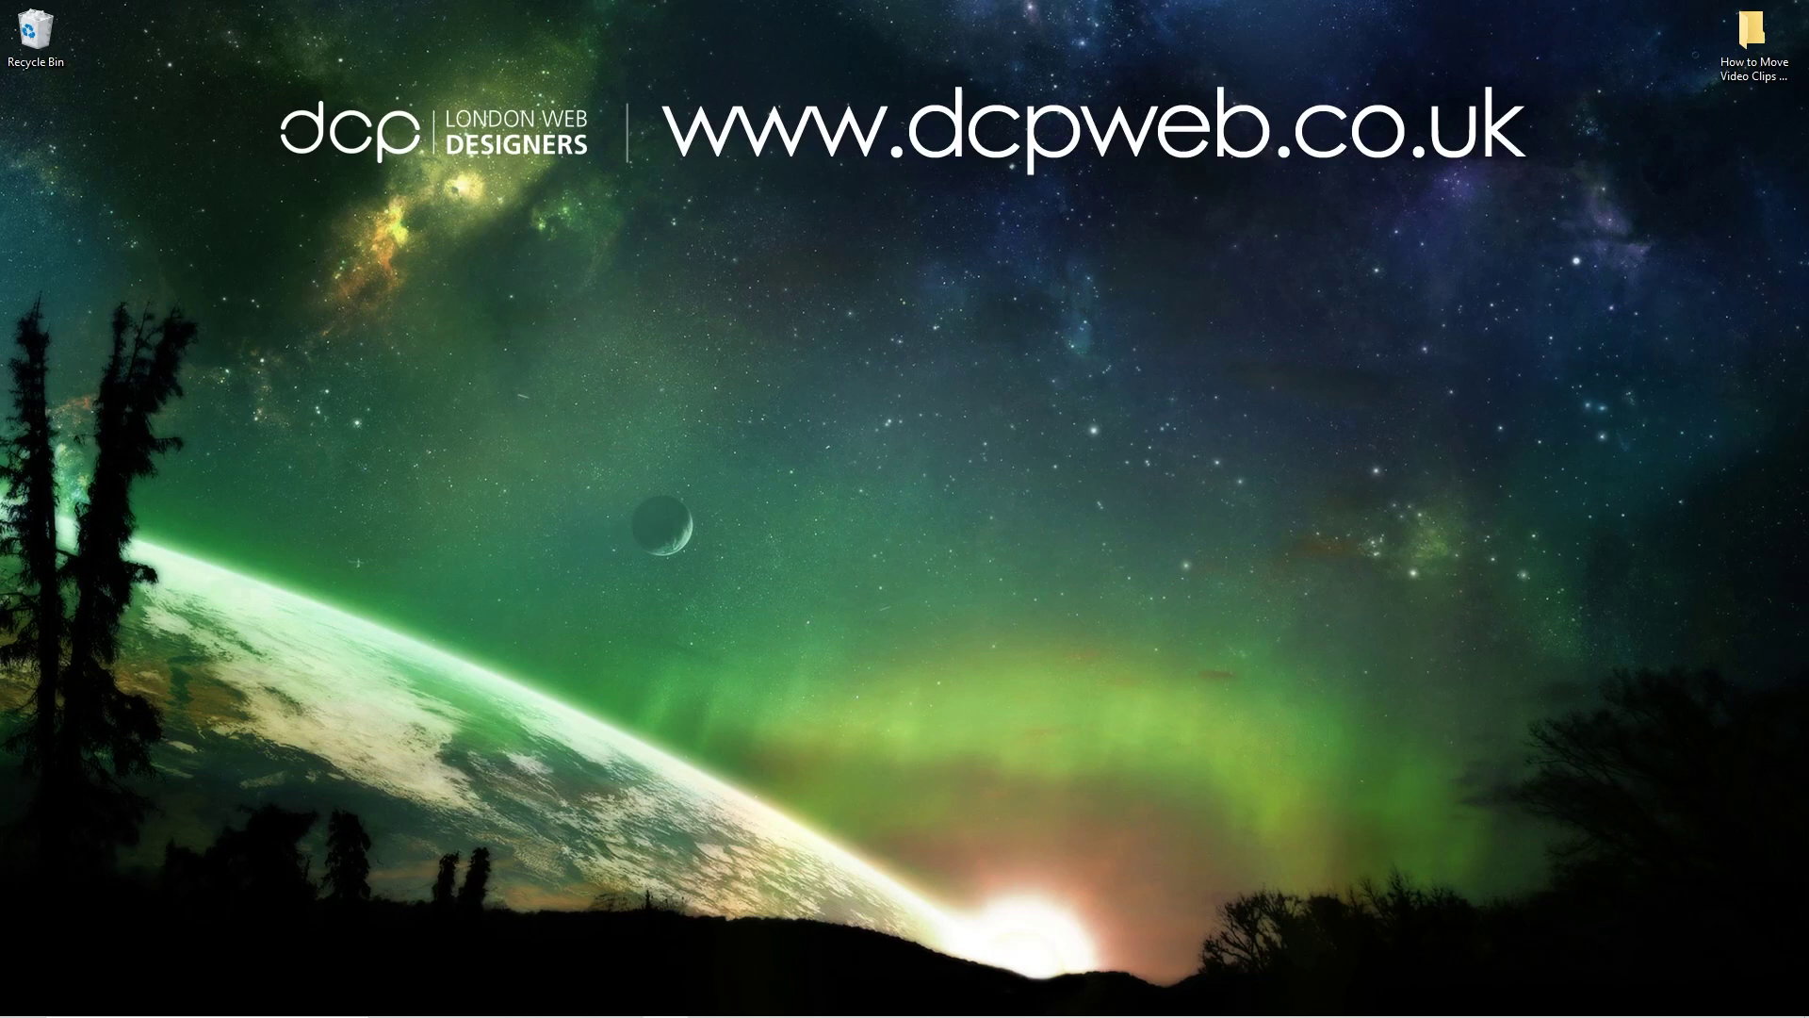
Bring Premiere Pro forward and park the playhead at 00:00:35:05 on the DaVinci Resolve 17 page.
mouse_move(1084, 1013)
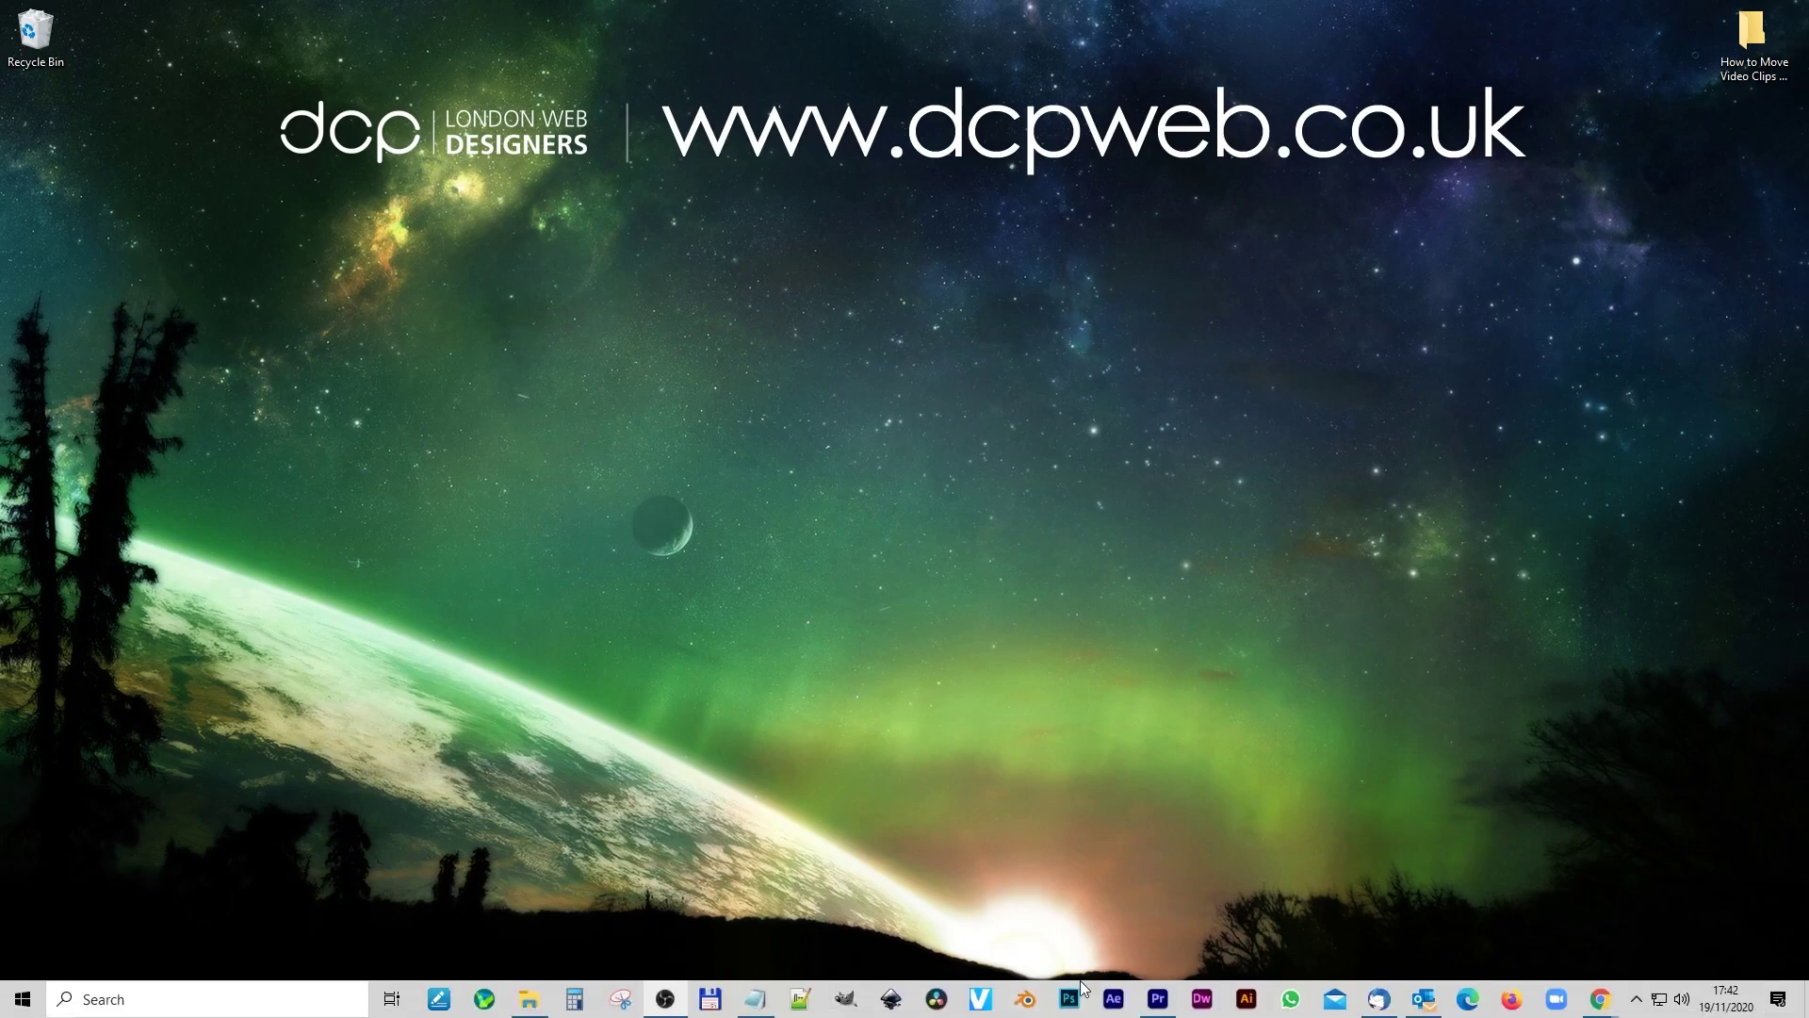
left_click(1158, 1008)
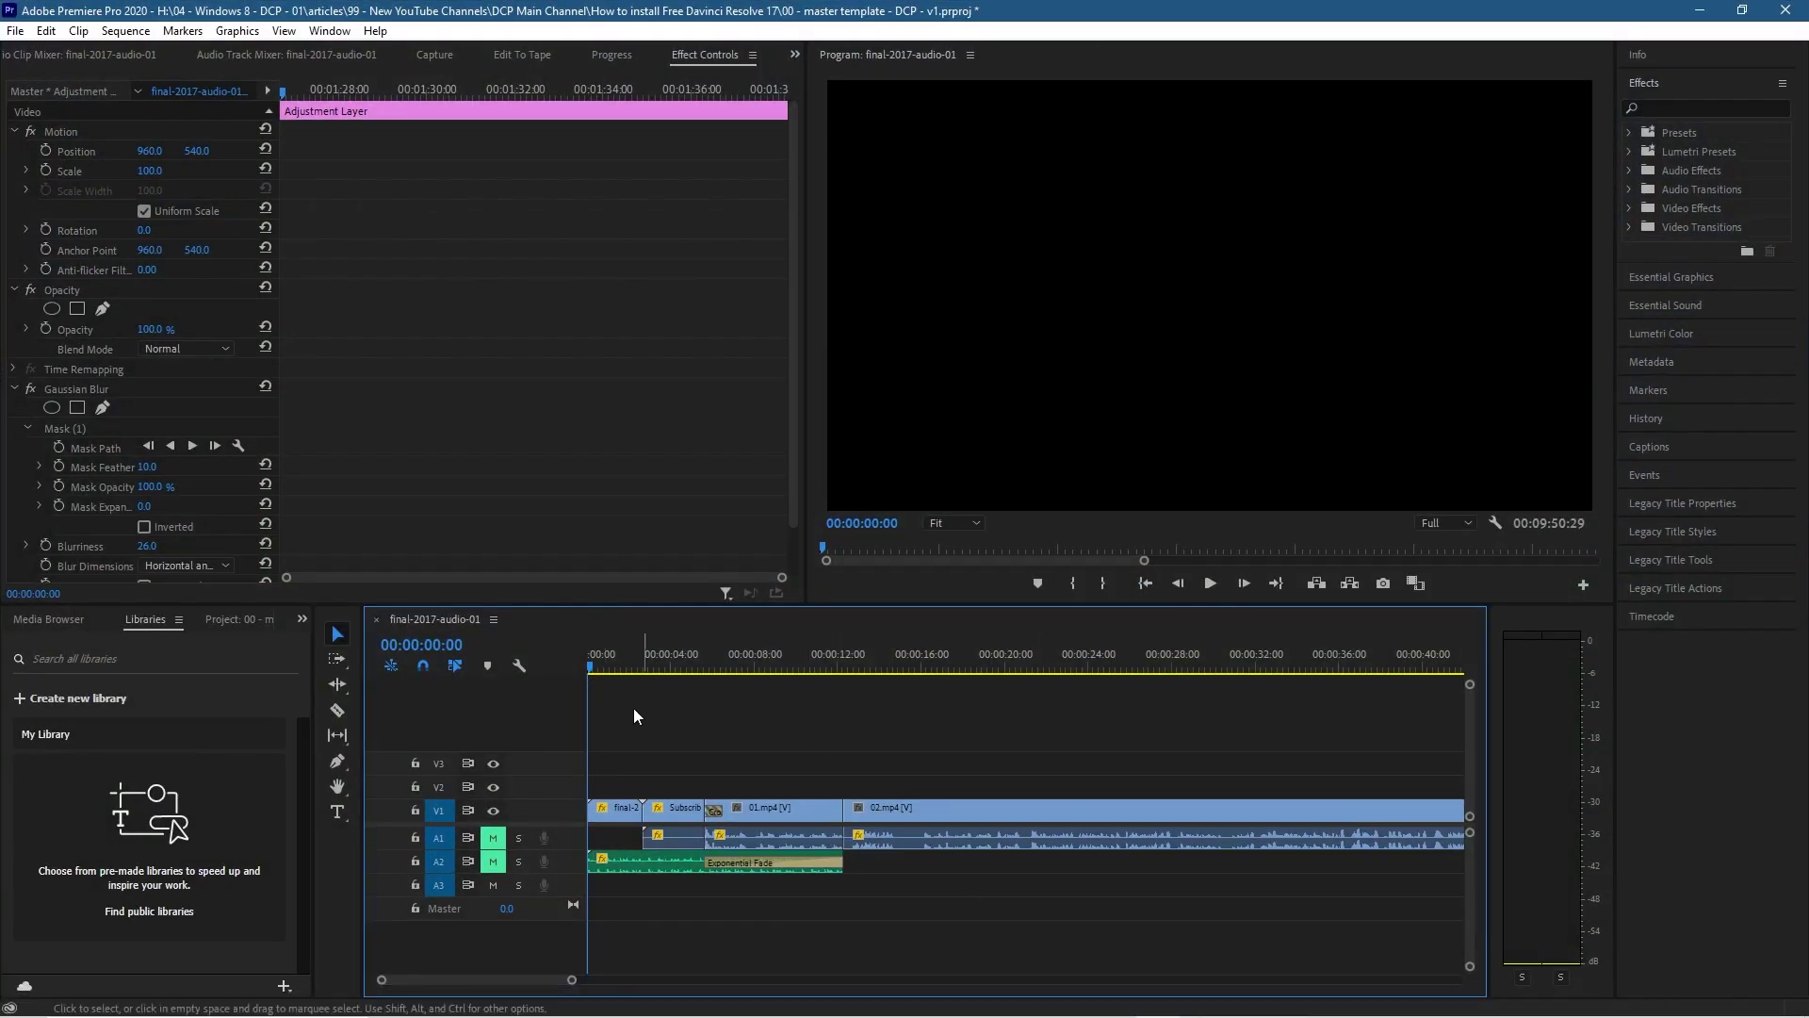
left_click_drag(592, 664, 1321, 672)
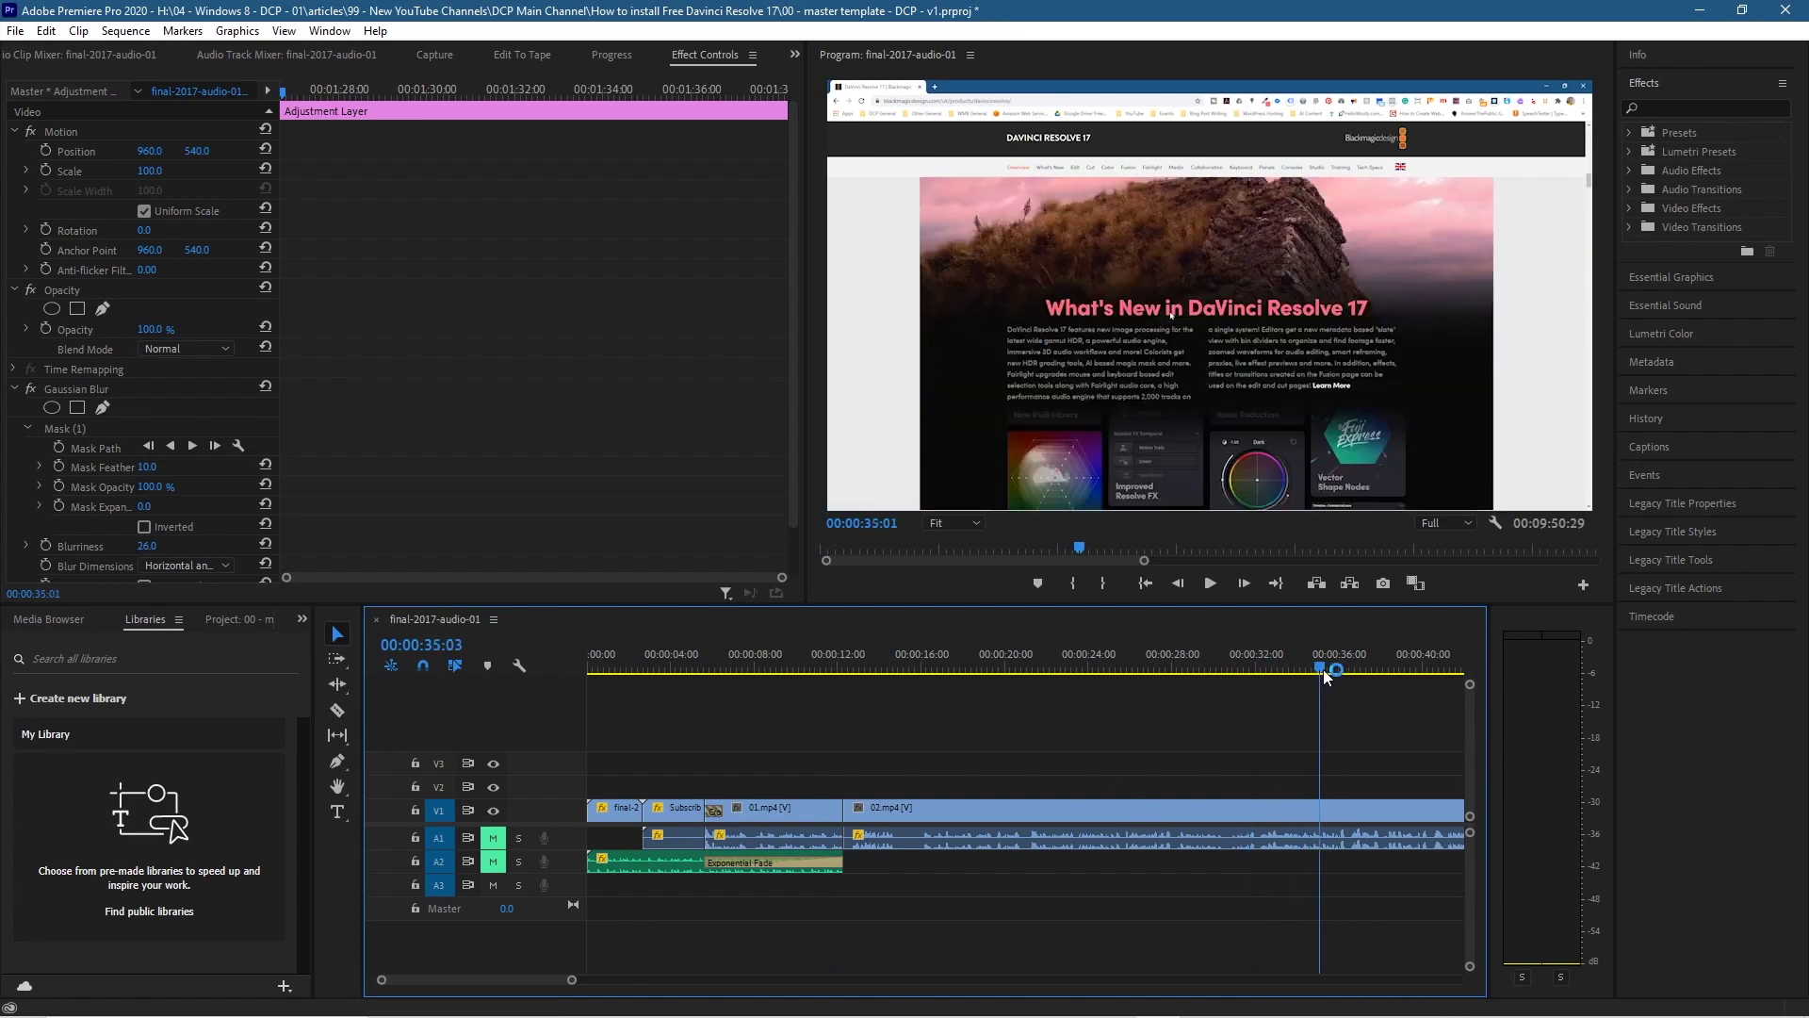
left_click_drag(513, 980, 563, 980)
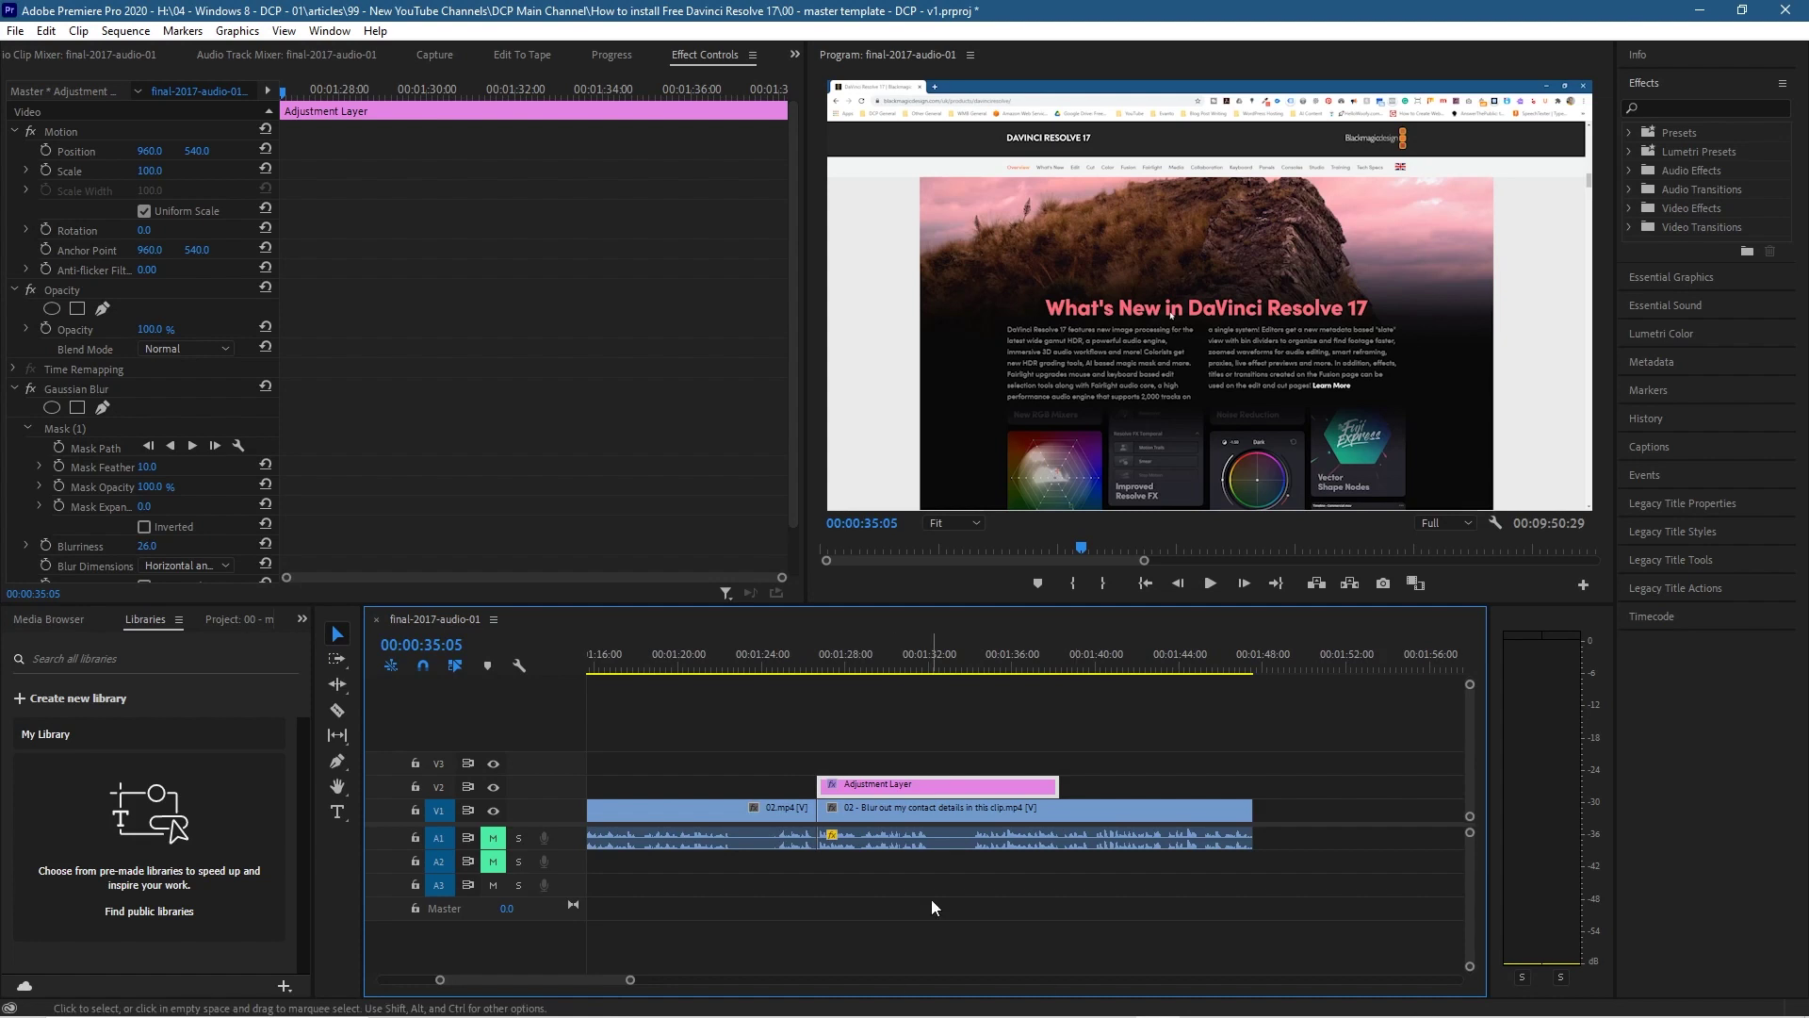
left_click(922, 806)
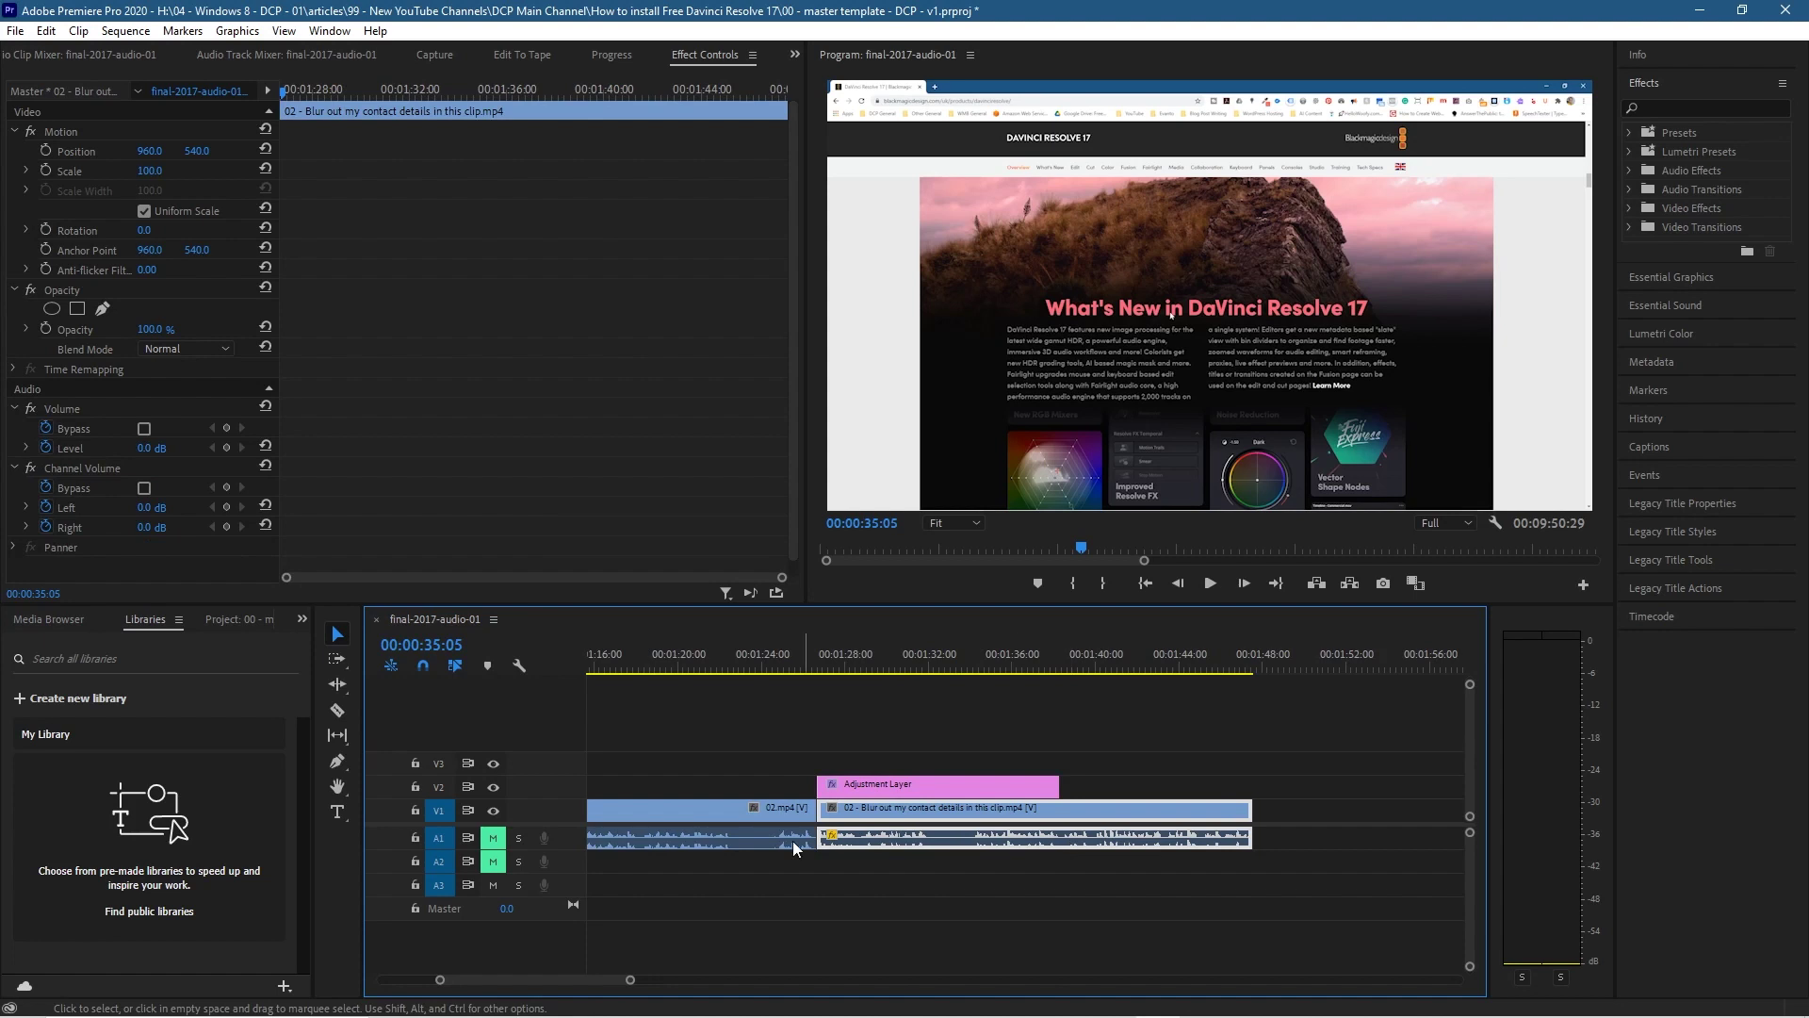
left_click(945, 786)
left_click(884, 814)
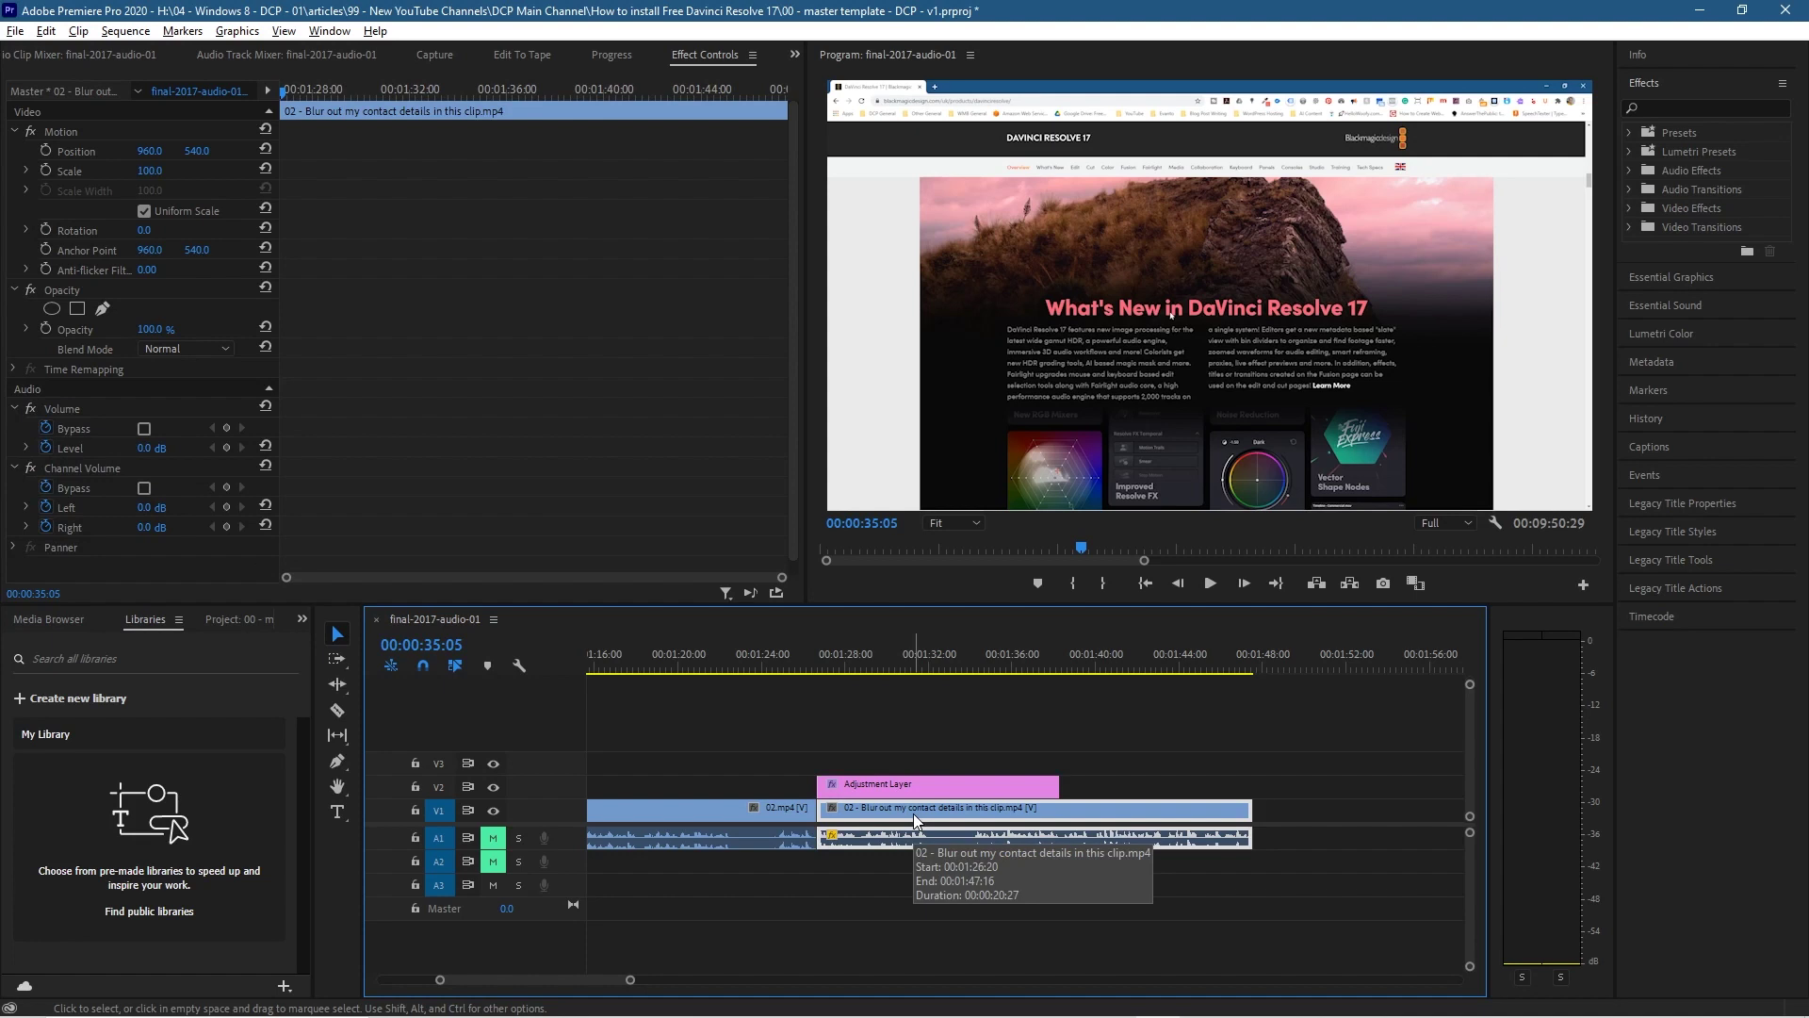
key("alt+Right")
key("alt+Right")
key("alt+Right")
key("alt+Right")
key("alt+Right")
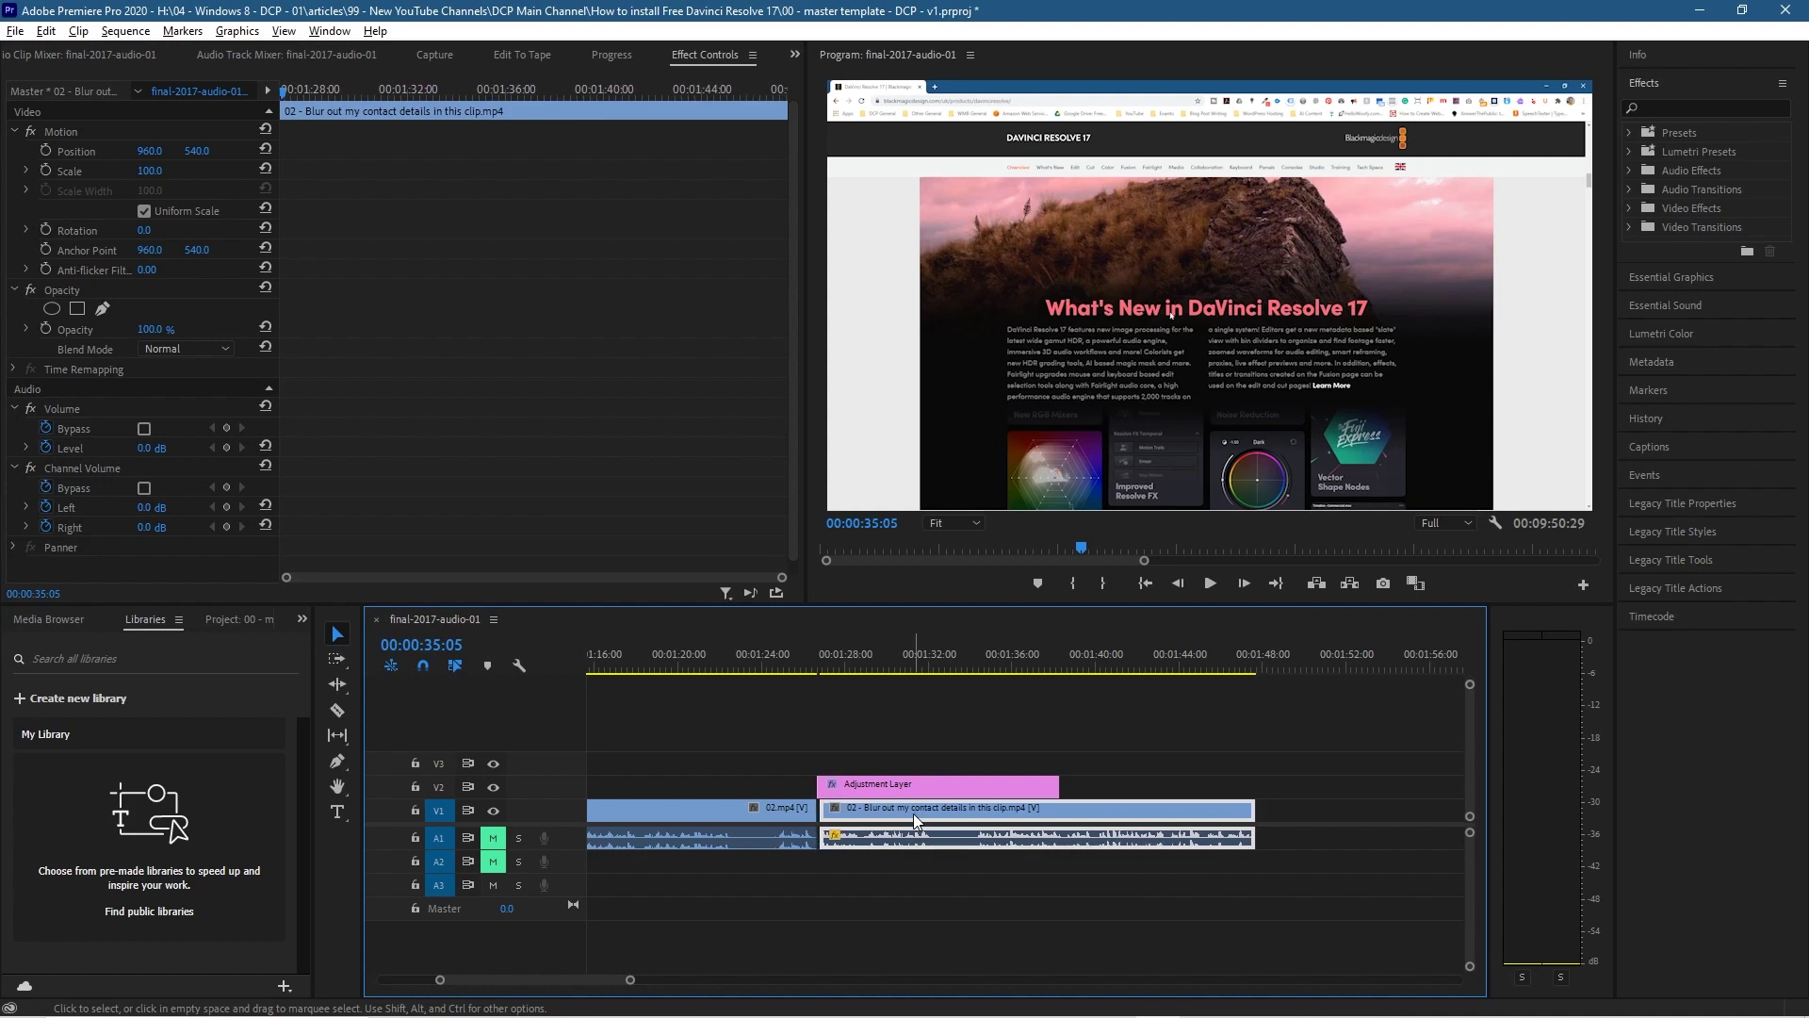
key("alt+Right")
key("alt+Right")
key("alt+Right")
key("alt+Right")
key("alt+Right")
key("alt+Right")
key("alt+Right")
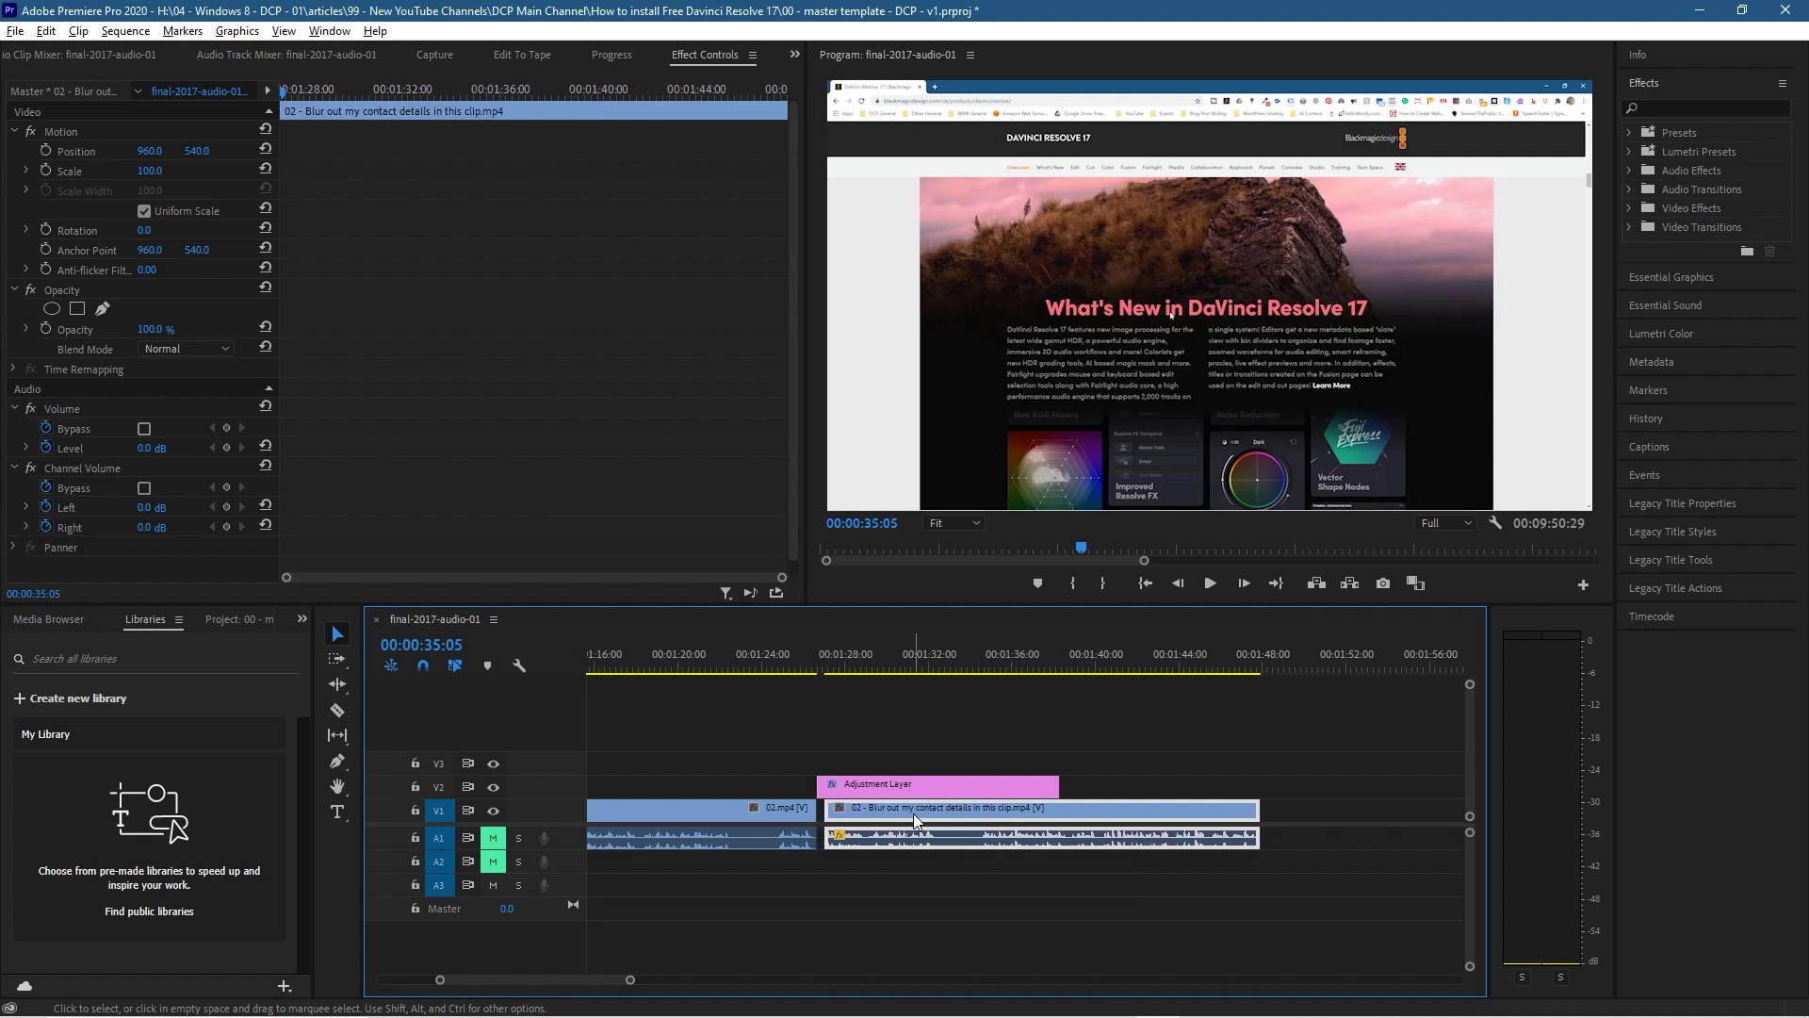
key("alt+Right")
key("alt+Right")
key("alt+Right")
key("alt+Right")
key("alt+Right")
key("alt+Right")
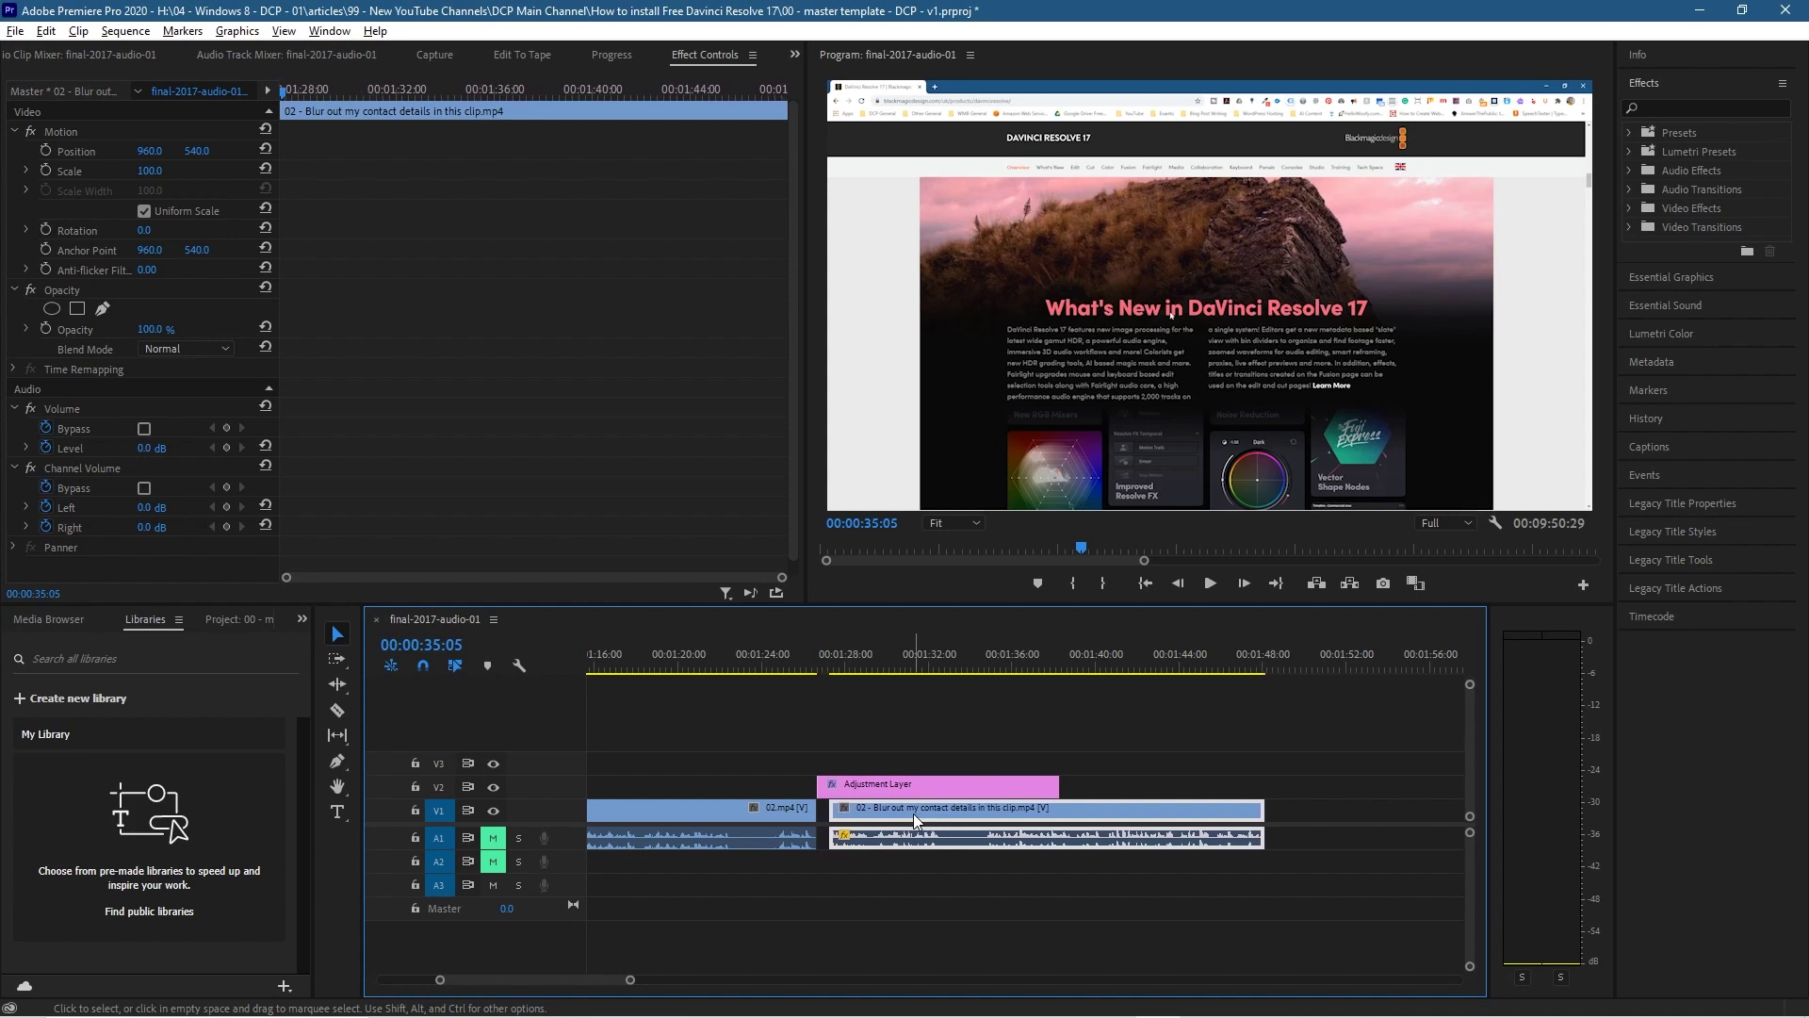
key("alt+Right")
key("alt+Right")
key("alt+Right")
key("alt+Right")
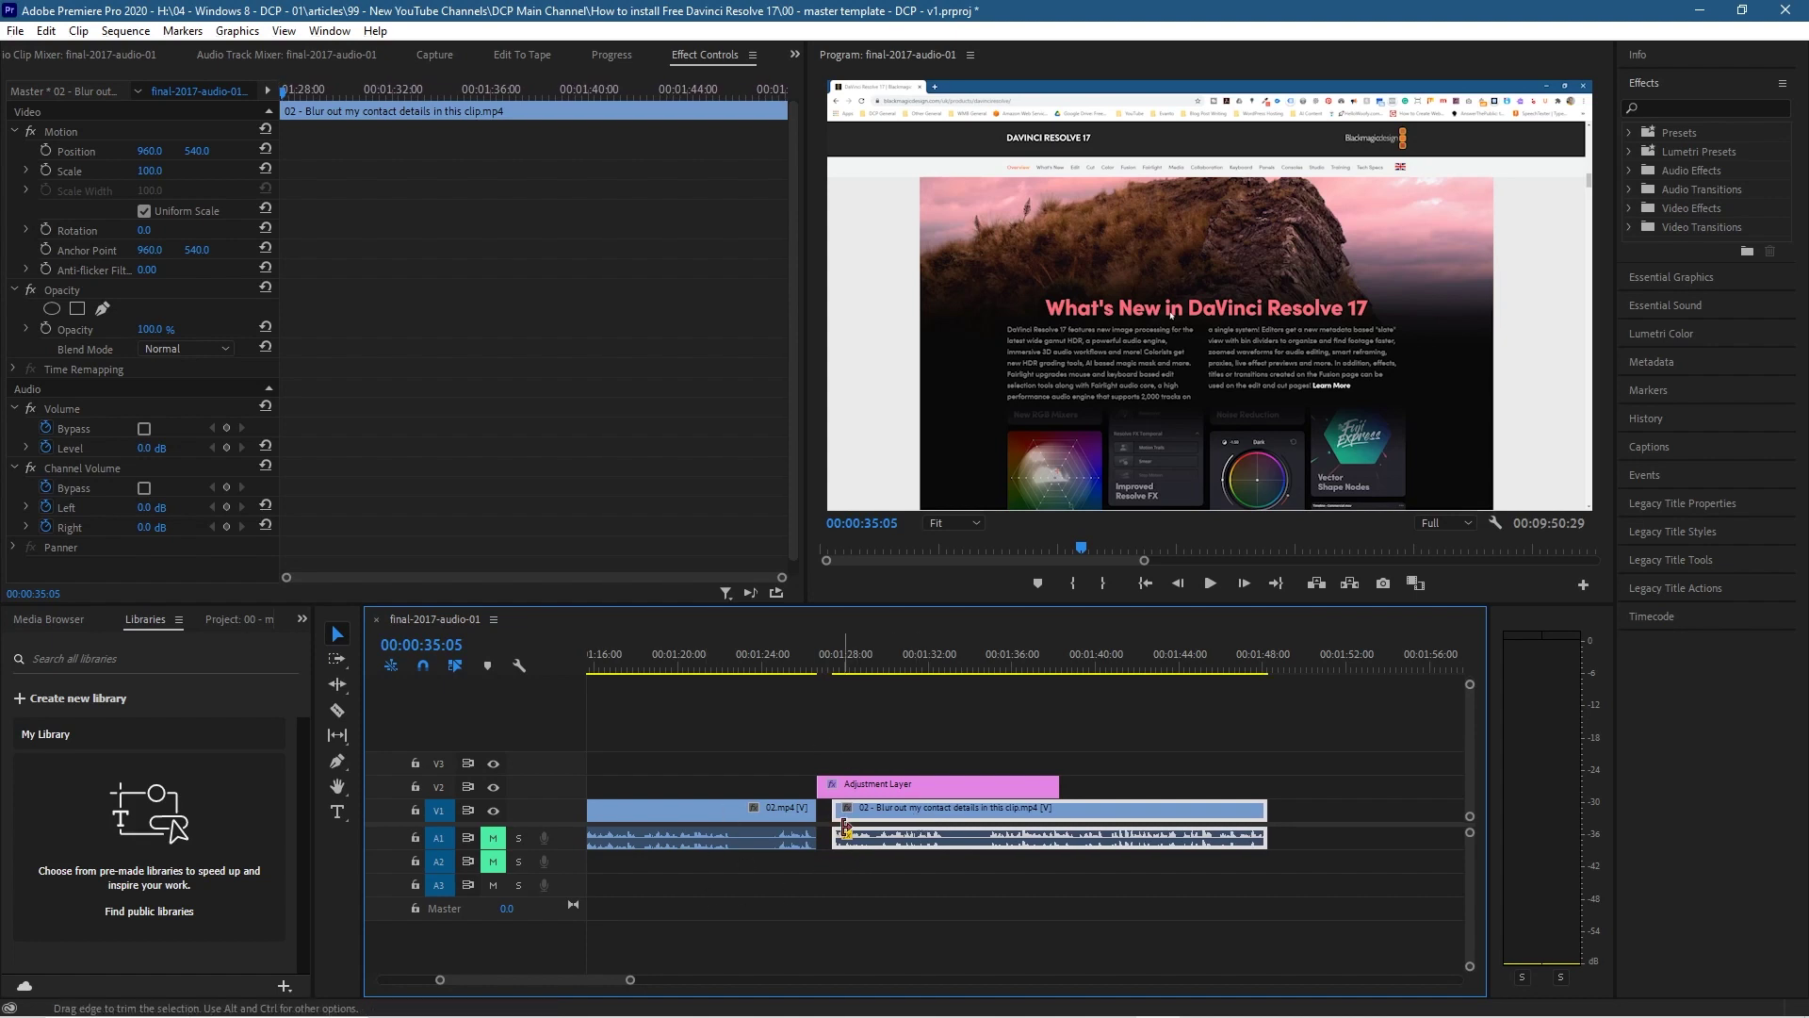
key("alt+Right")
key("alt+Right")
key("alt+Right")
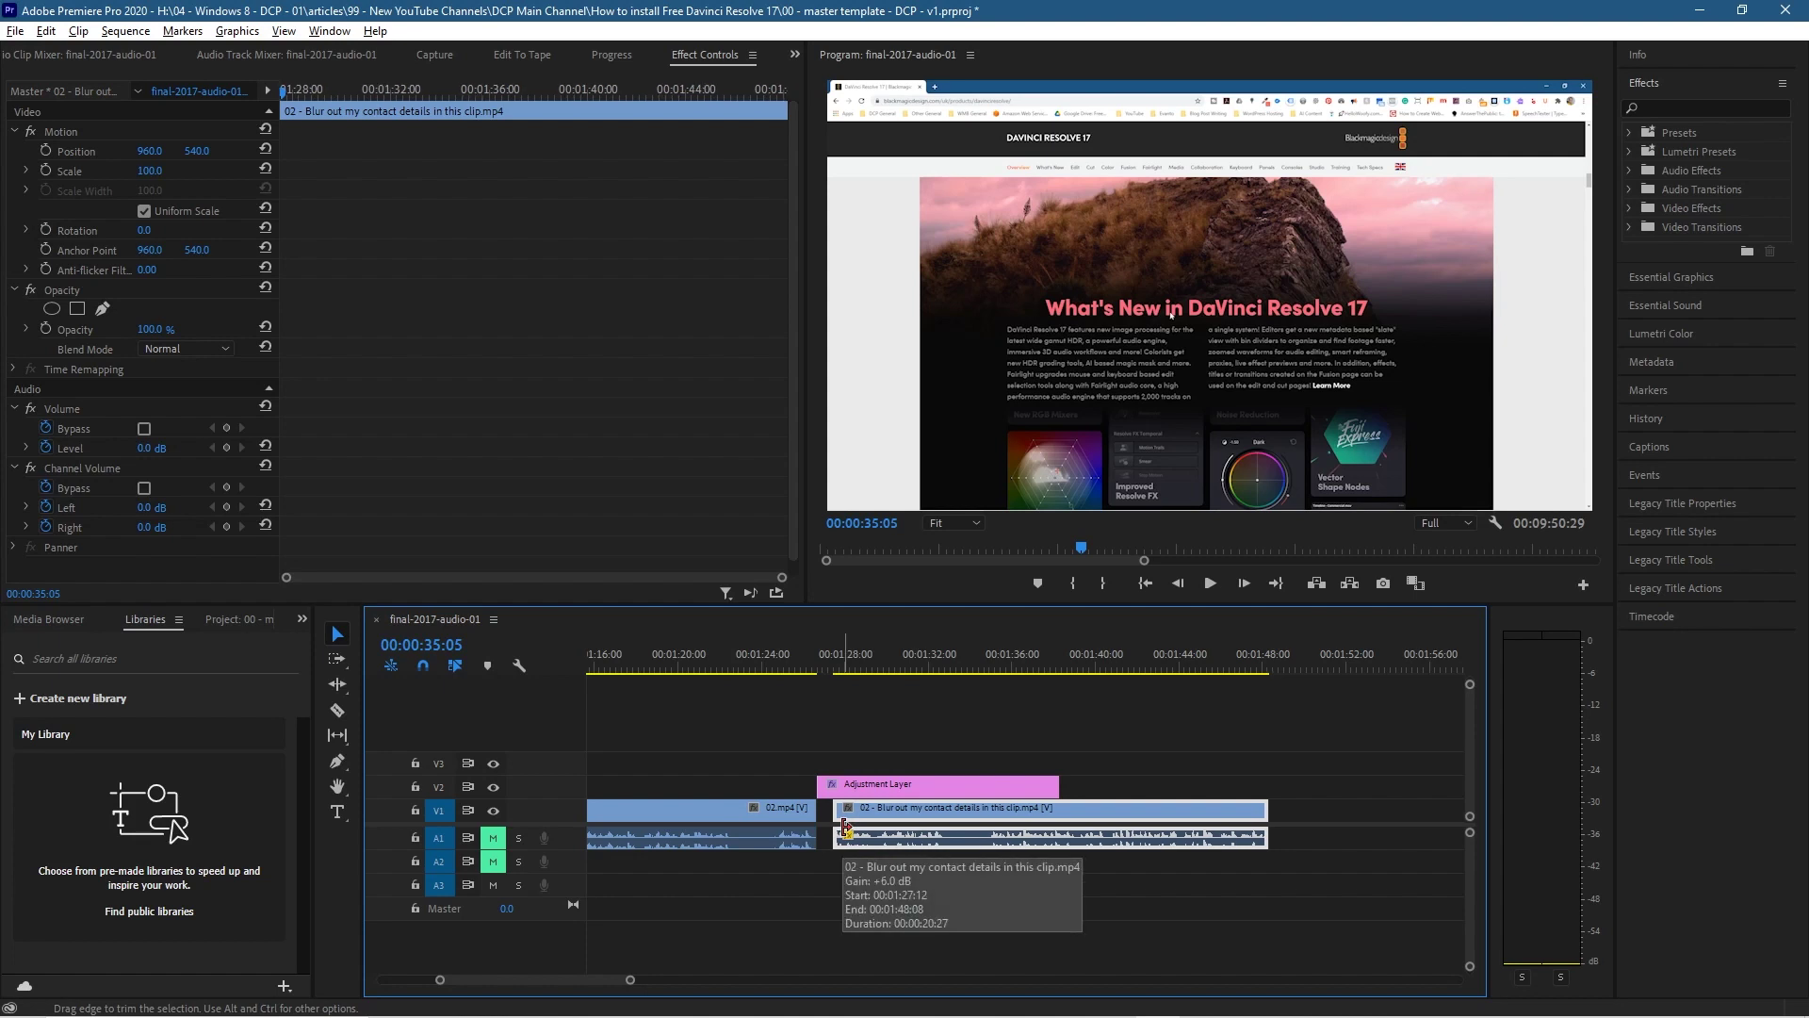
key("alt+Left")
key("alt+Left")
key("alt+Left")
key("alt+Left")
key("alt+Left")
key("alt+Left")
key("alt+Left")
key("alt+Left")
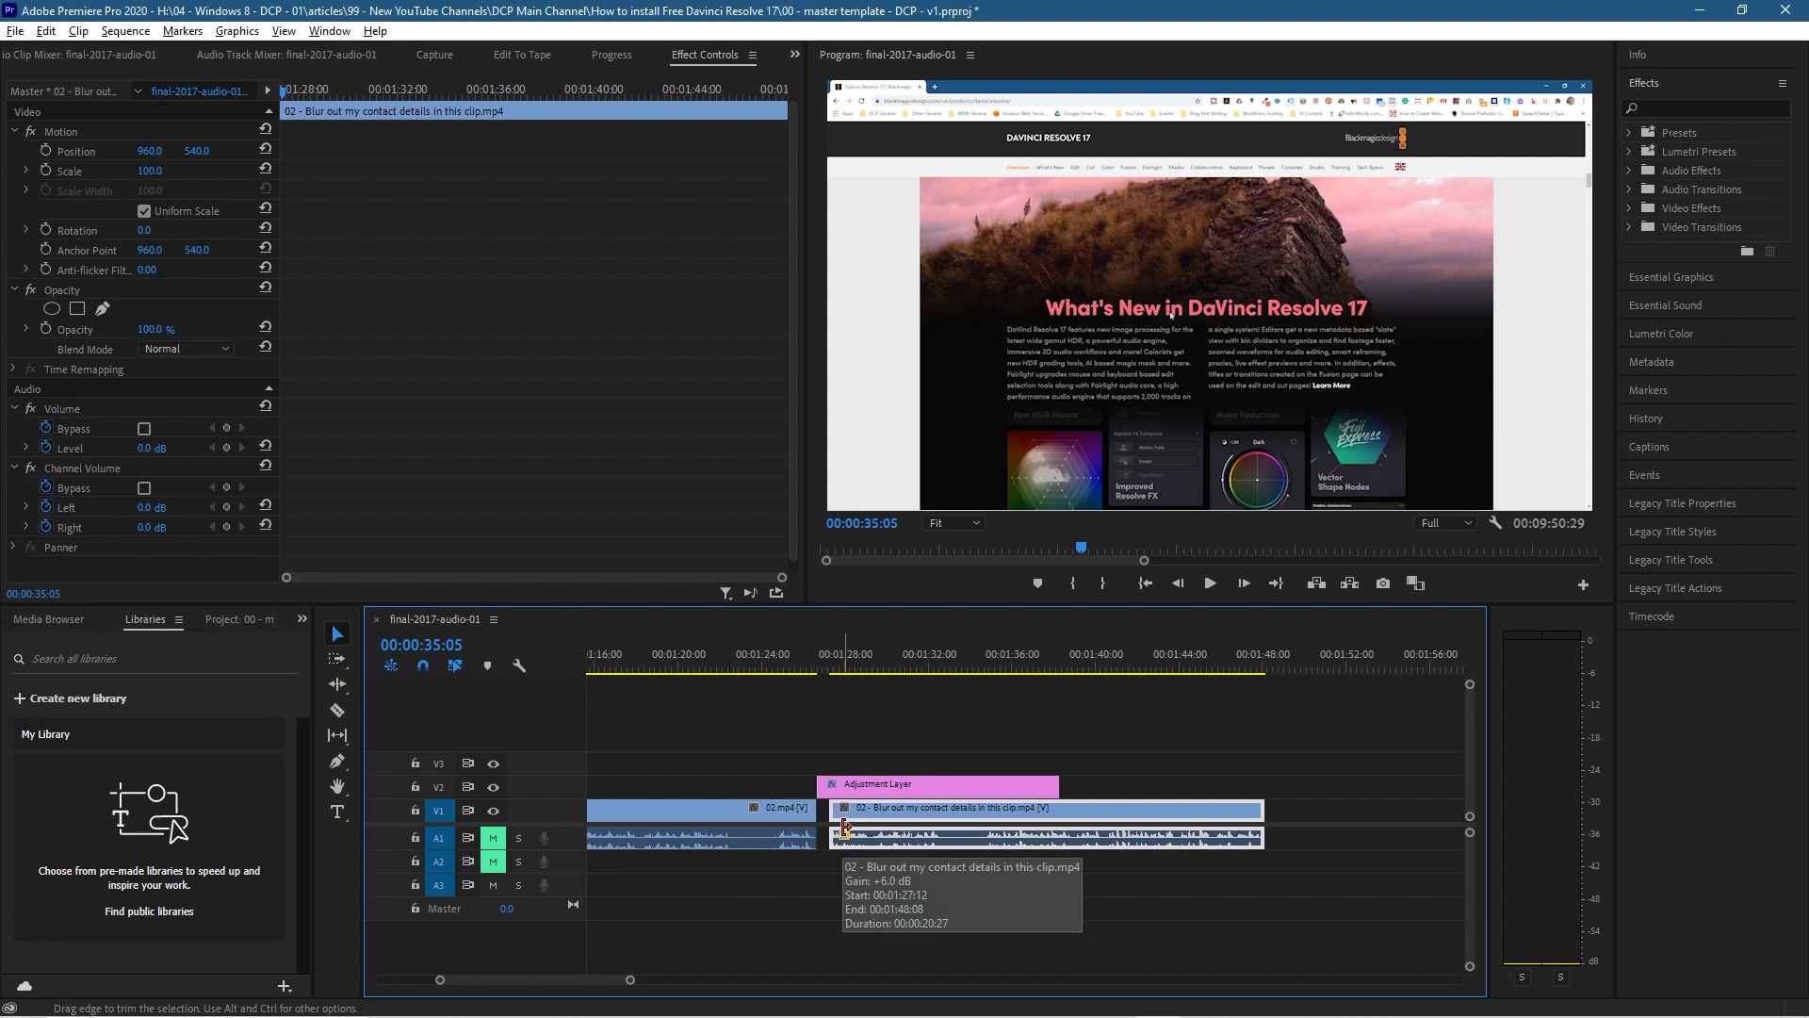
key("alt+Left")
key("alt+Left")
key("alt+Left")
key("alt+Left")
key("alt+Left")
key("alt+Left")
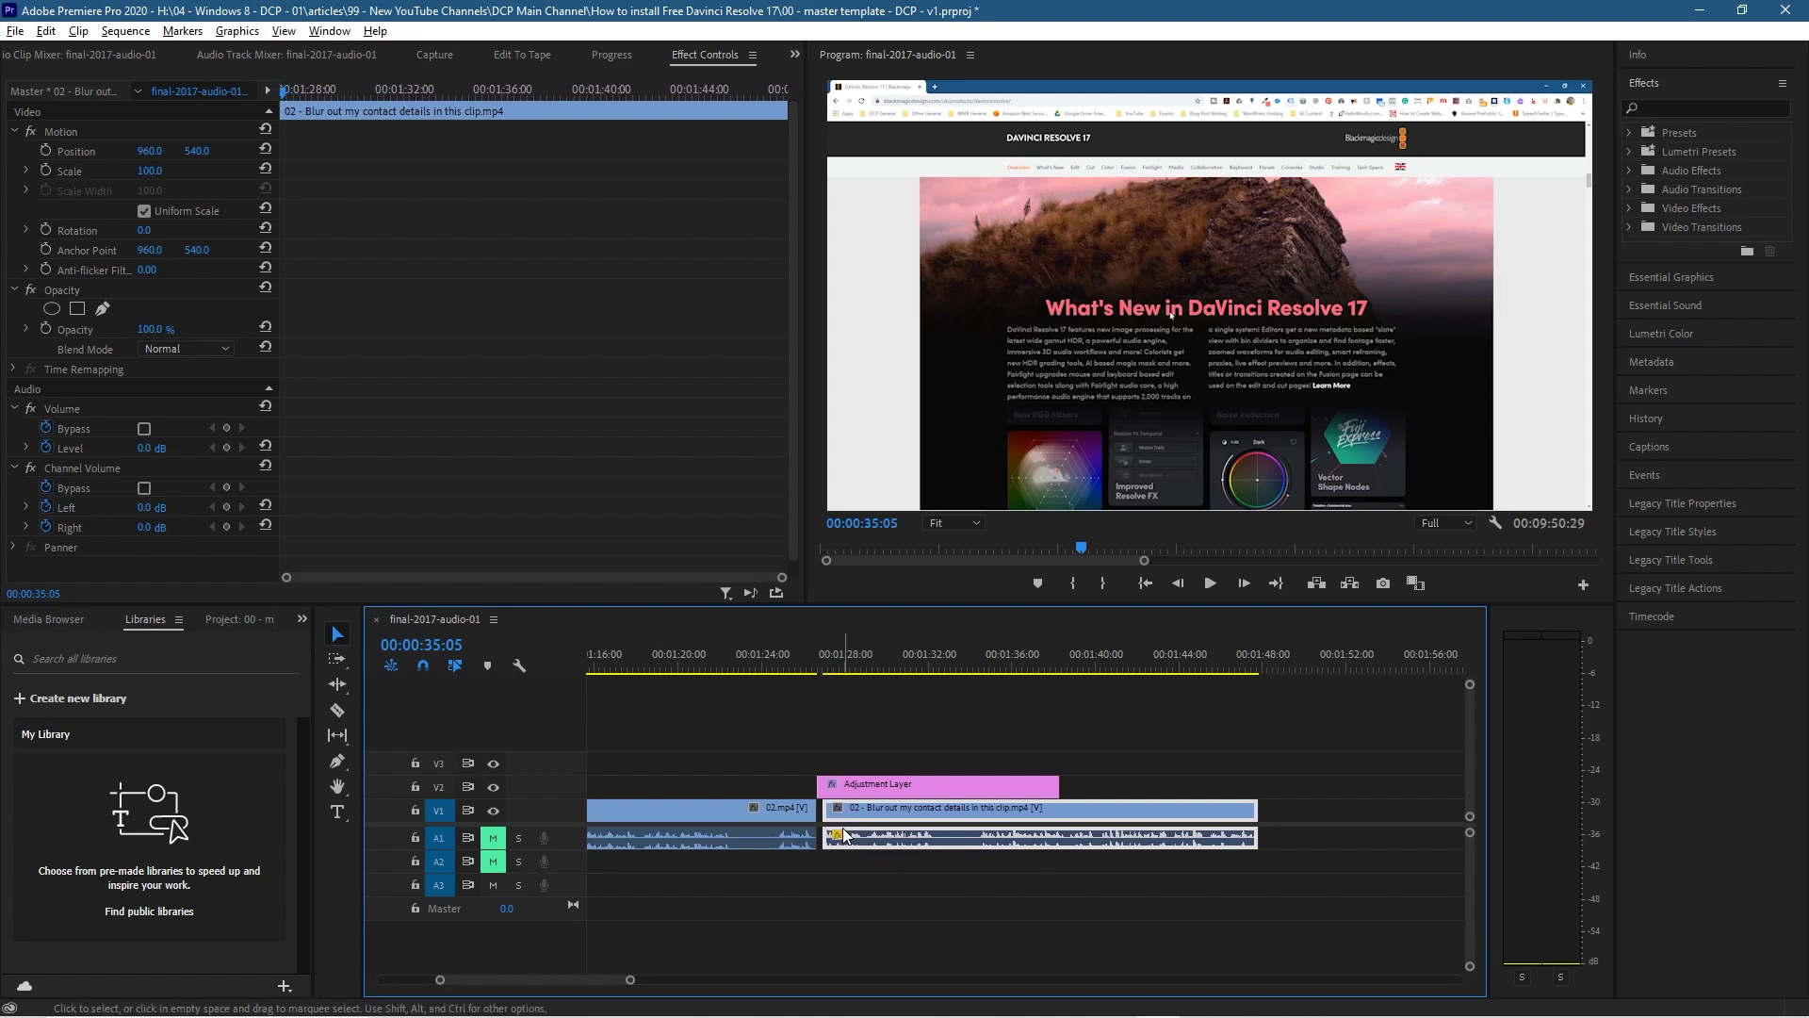
key("alt+Left")
key("alt+Left")
key("alt+Left")
key("alt+Left")
key("alt+Left")
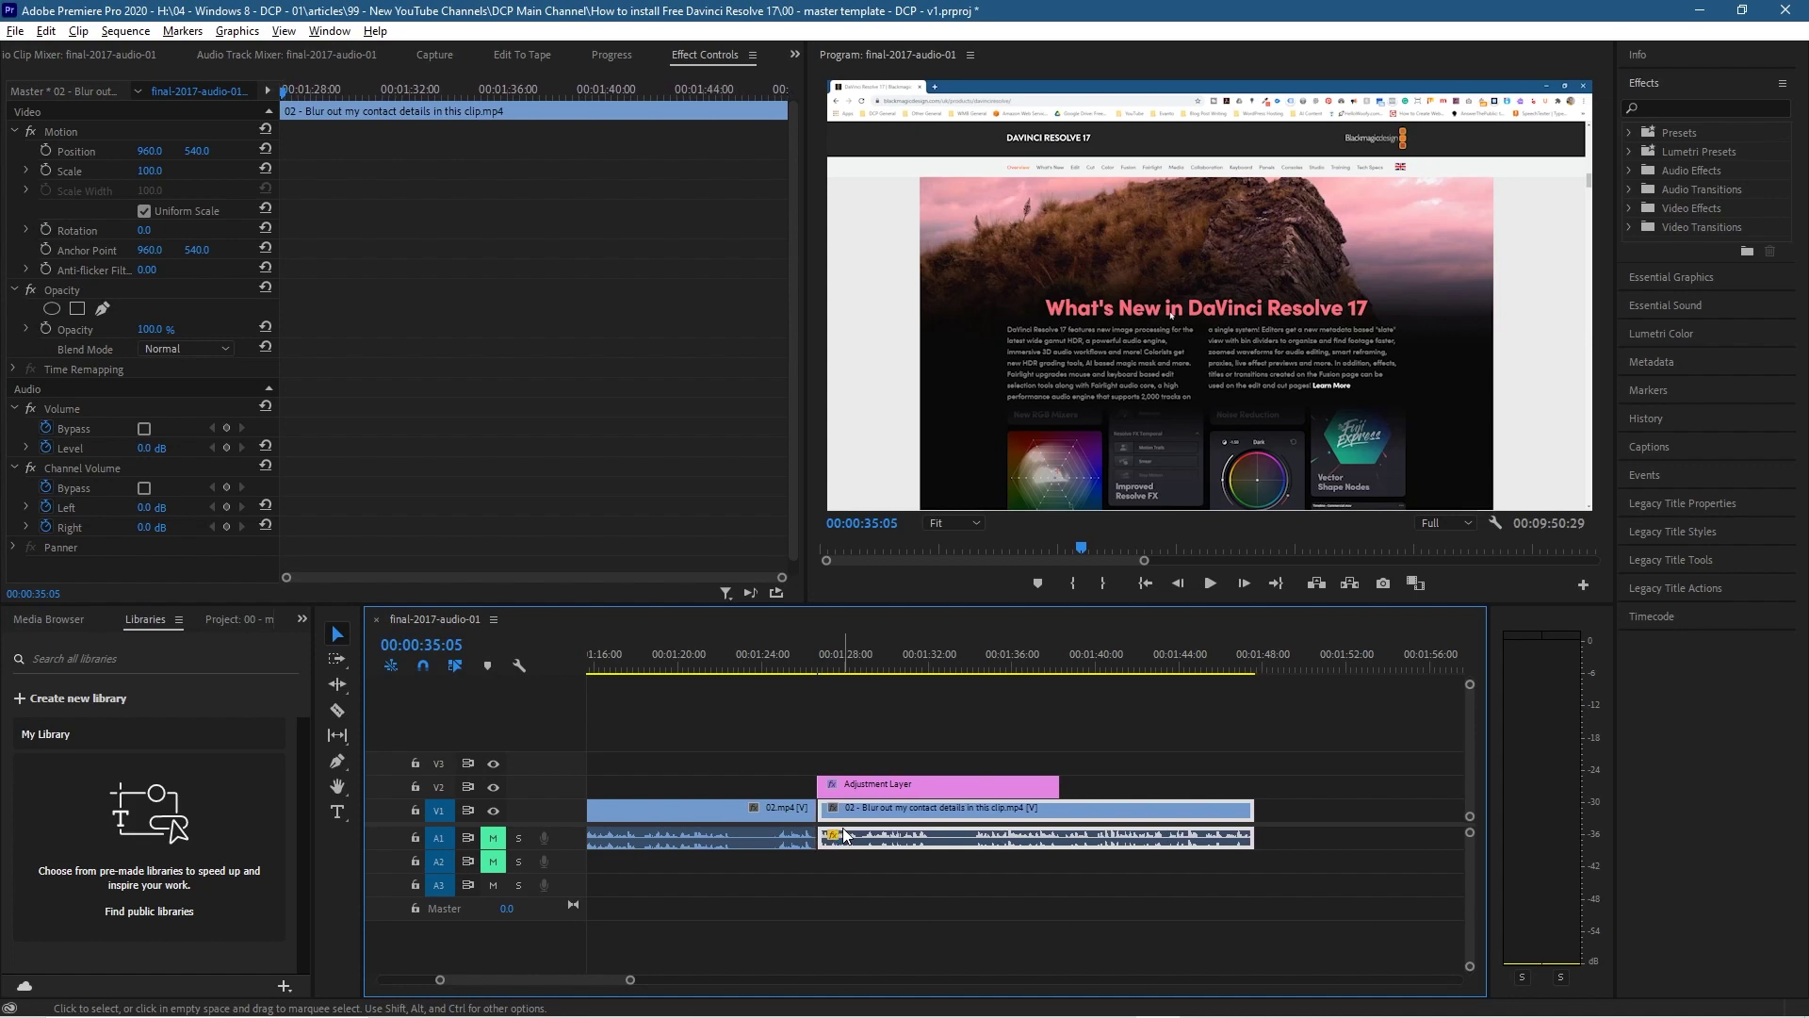
mouse_move(908, 815)
left_mouse_down()
mouse_move(1046, 816)
mouse_move(909, 816)
left_mouse_up()
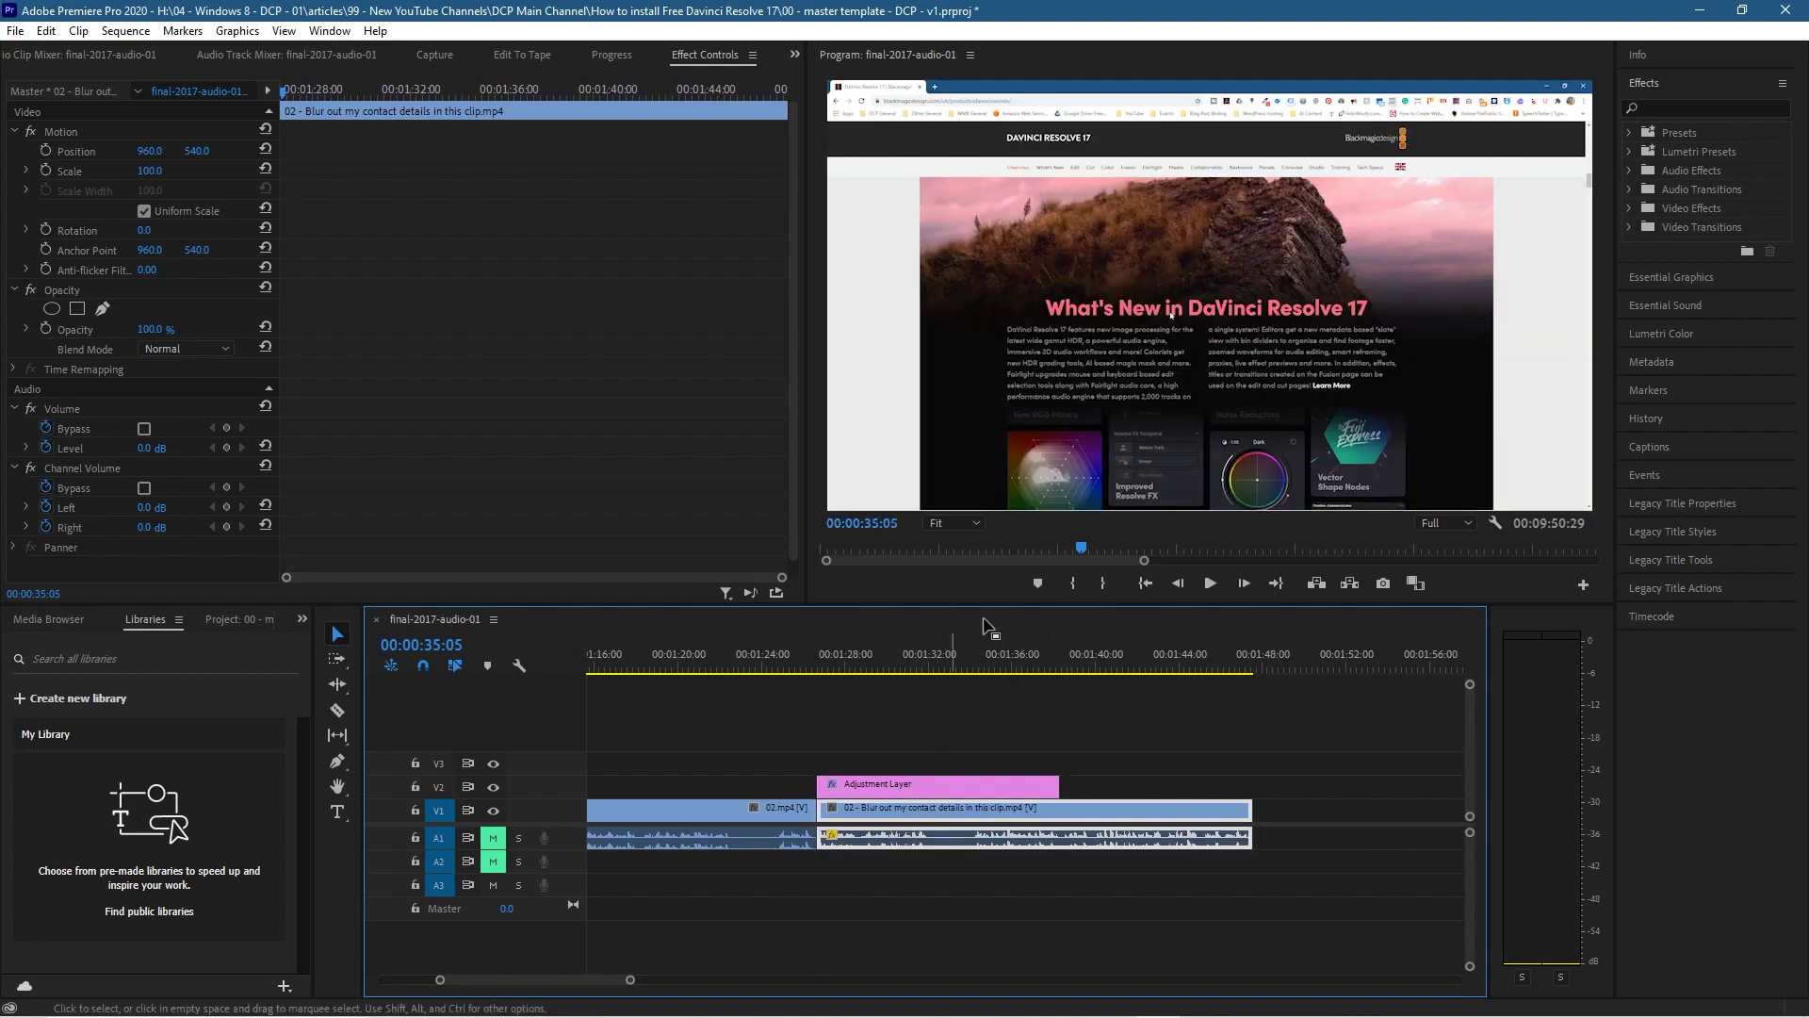
left_click(933, 782)
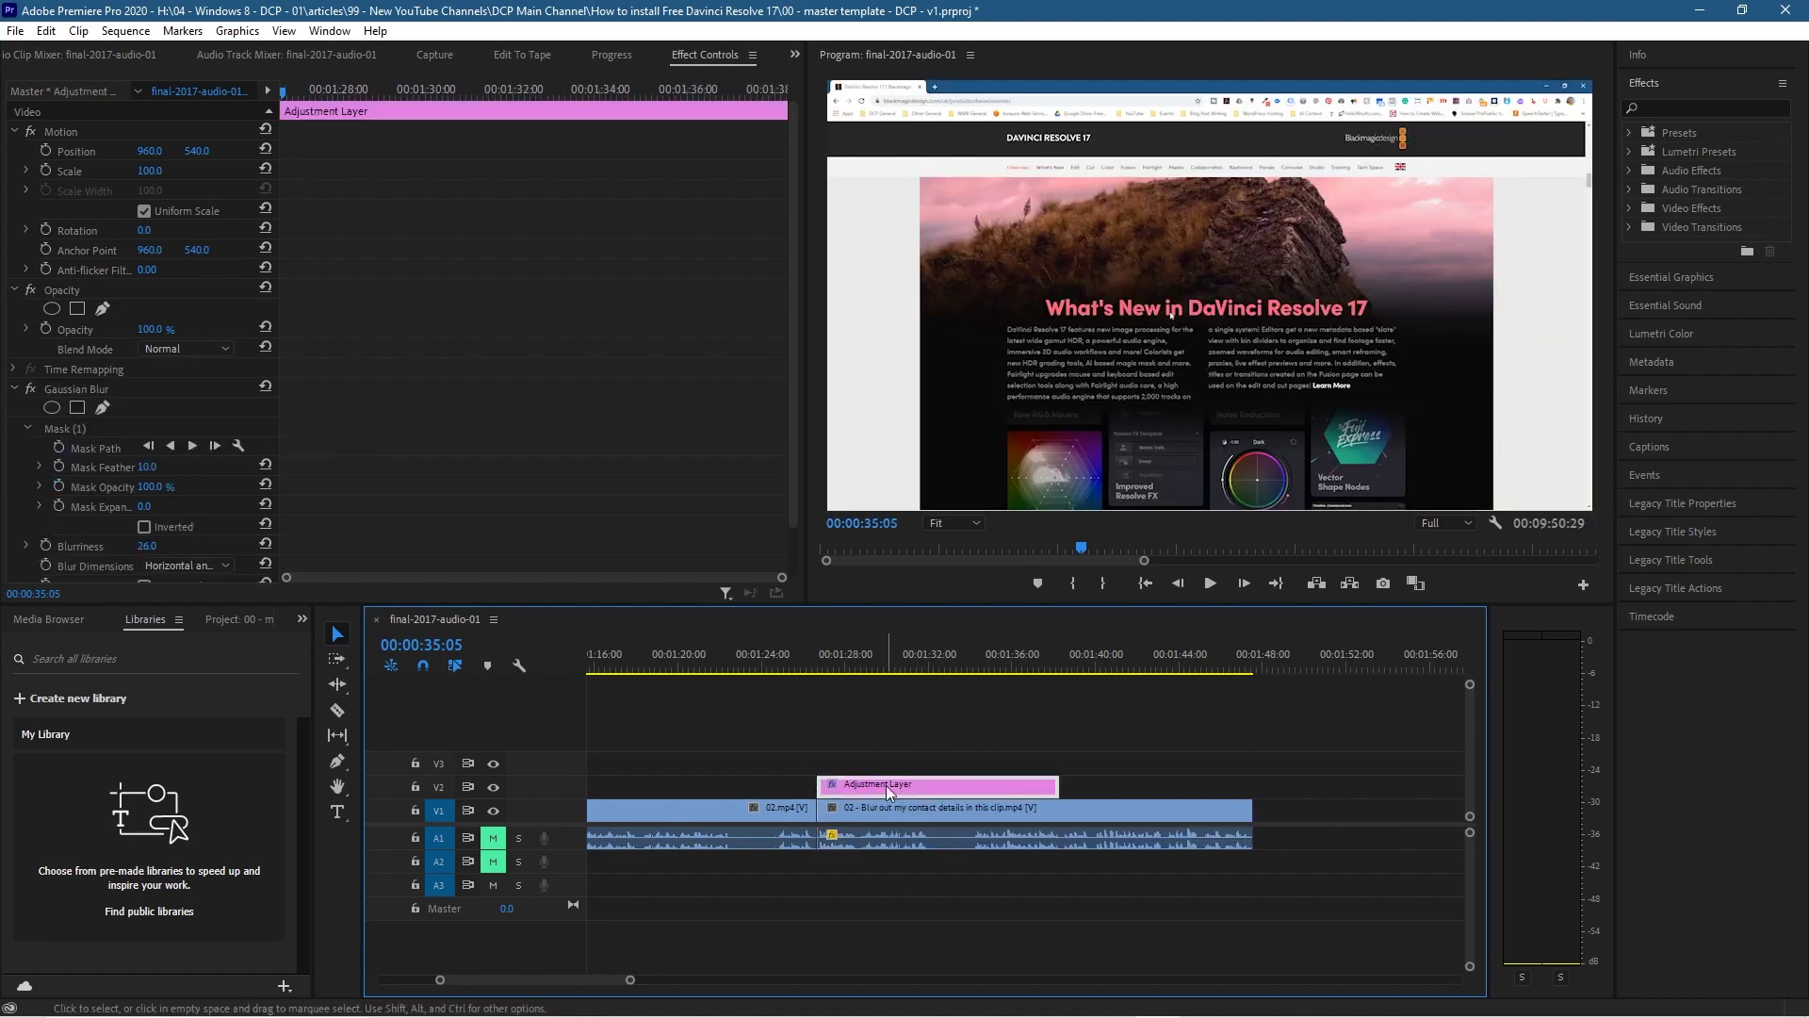
Park the playhead at 00:01:28:17 and nudge the V2 Adjustment Layer two frames later.
left_click(880, 660)
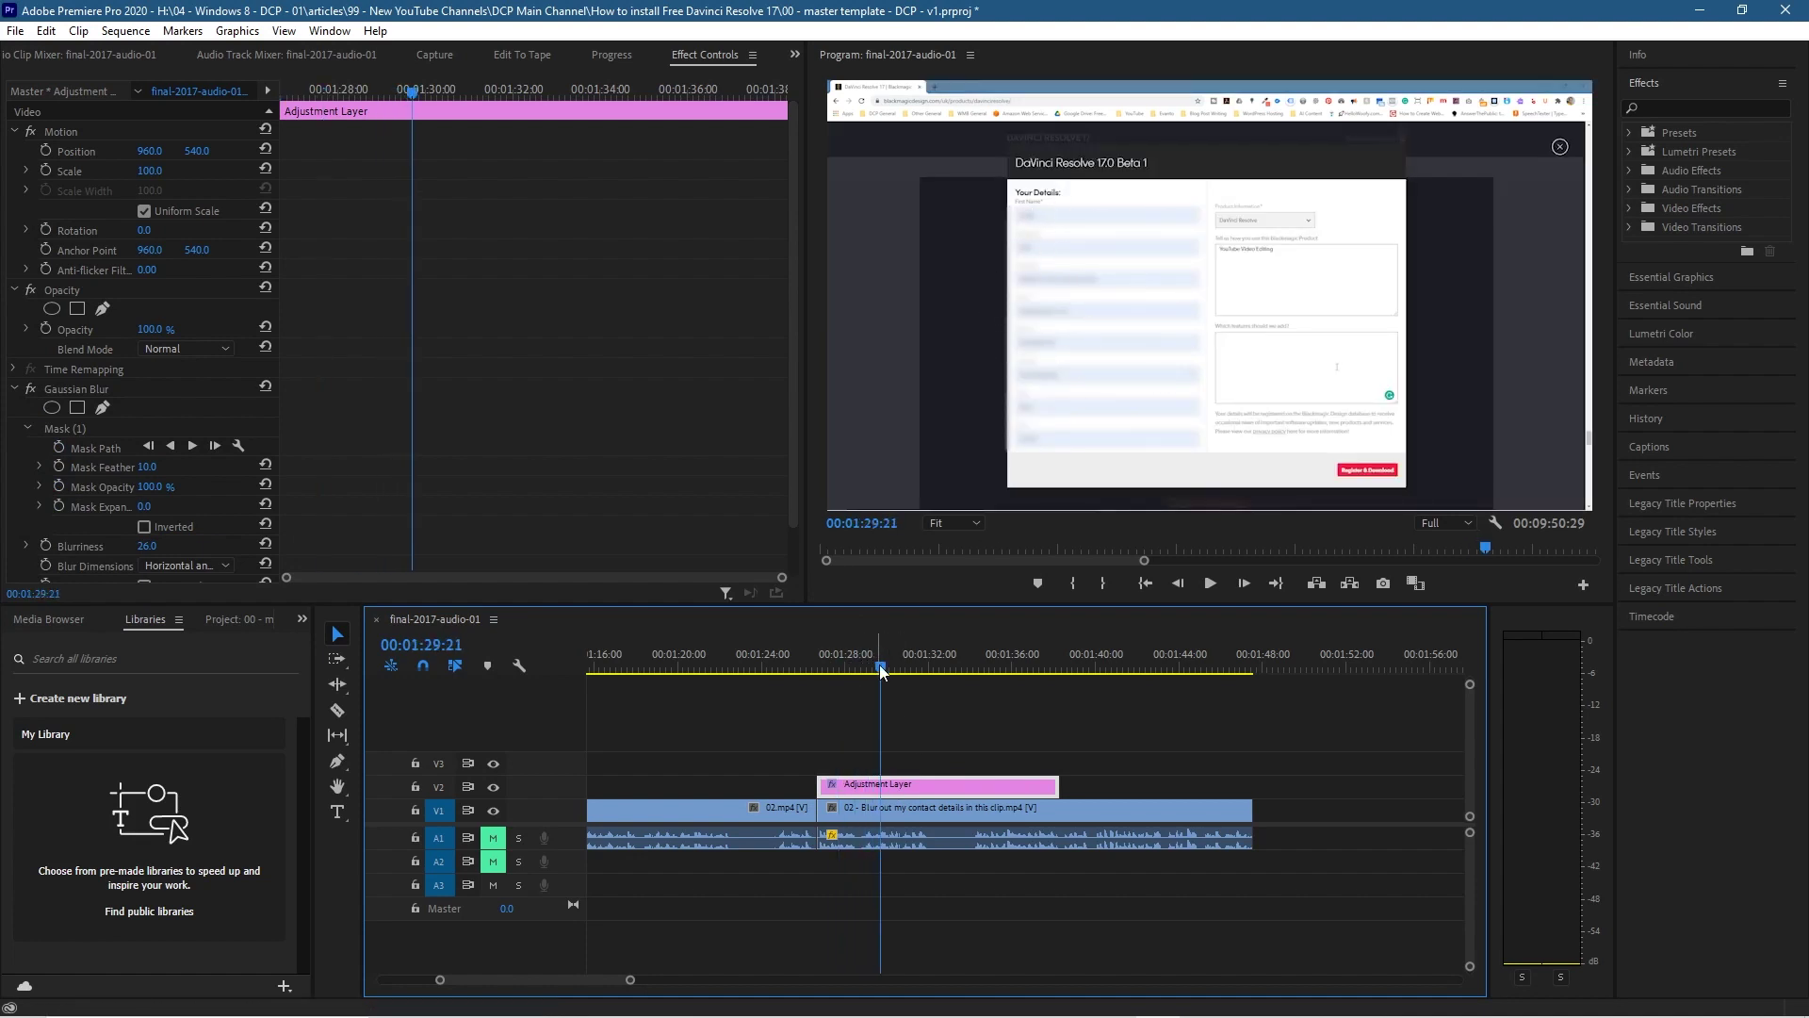
mouse_move(880, 666)
left_mouse_down()
mouse_move(843, 669)
mouse_move(858, 673)
left_mouse_up()
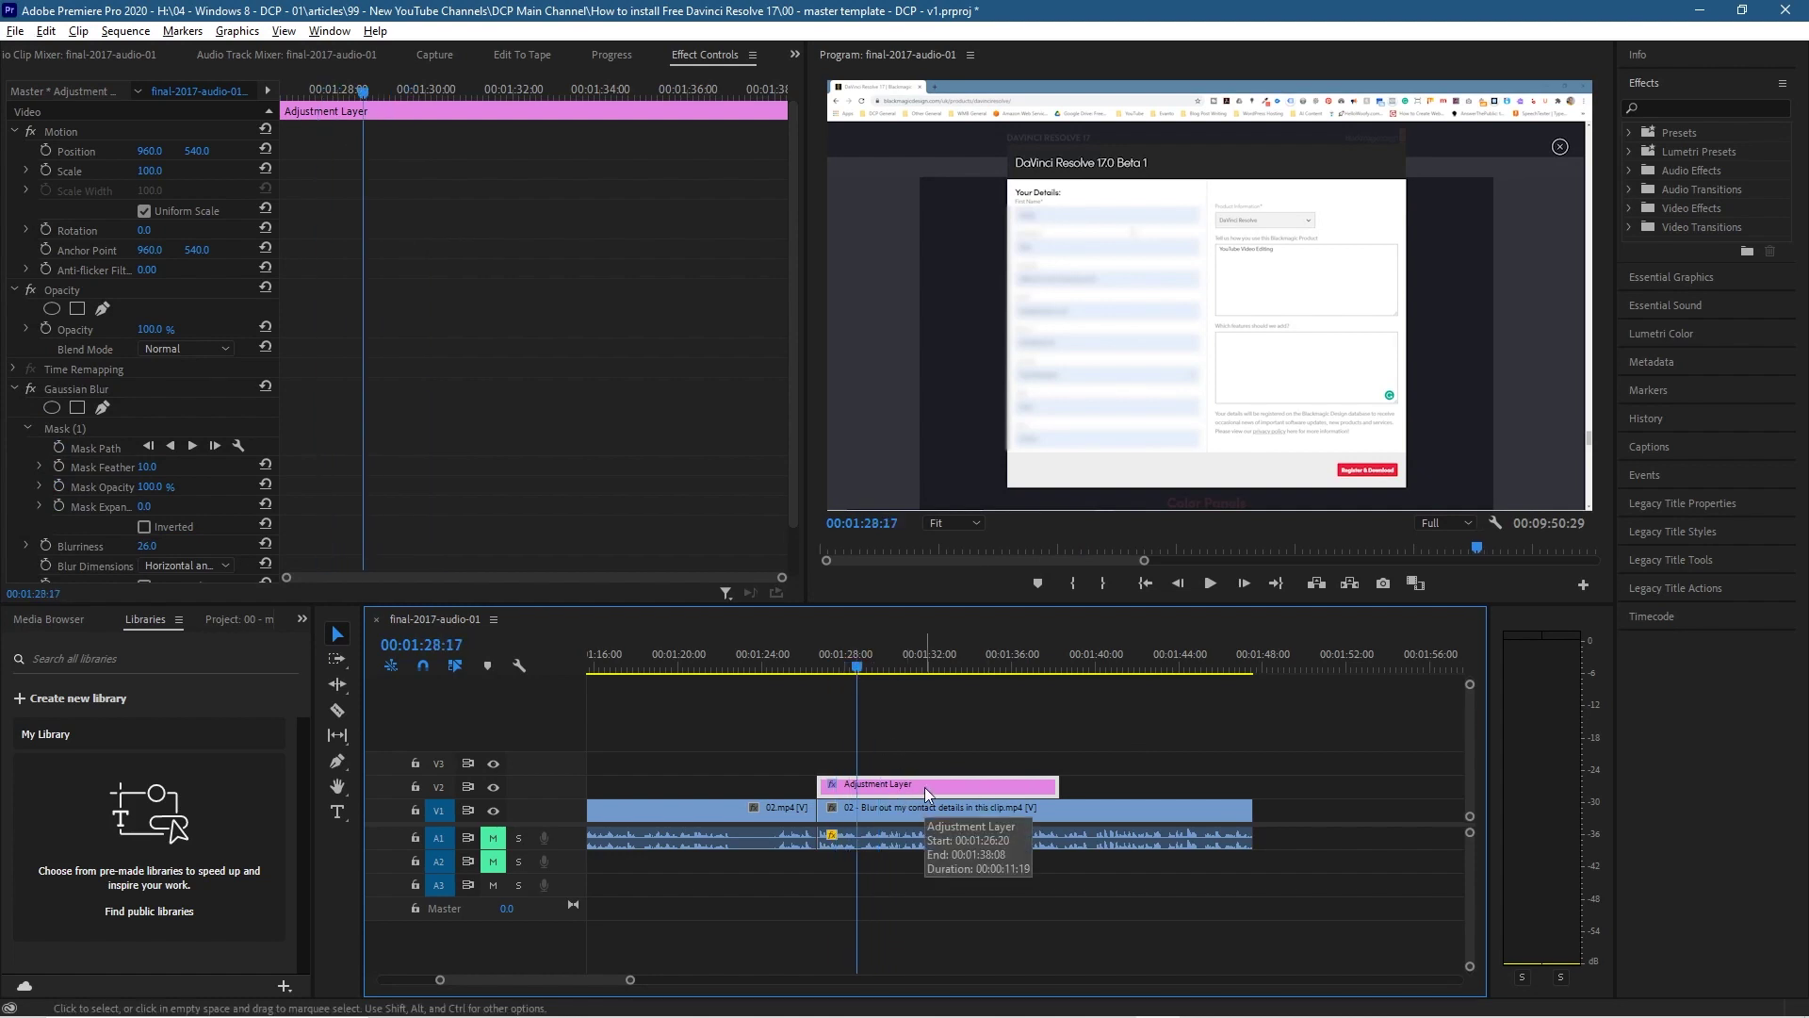
key("alt+Right")
key("alt+Right")
key("alt+Right")
key("alt+Right")
key("alt+Right")
key("alt+Right")
key("alt+Right")
key("alt+Right")
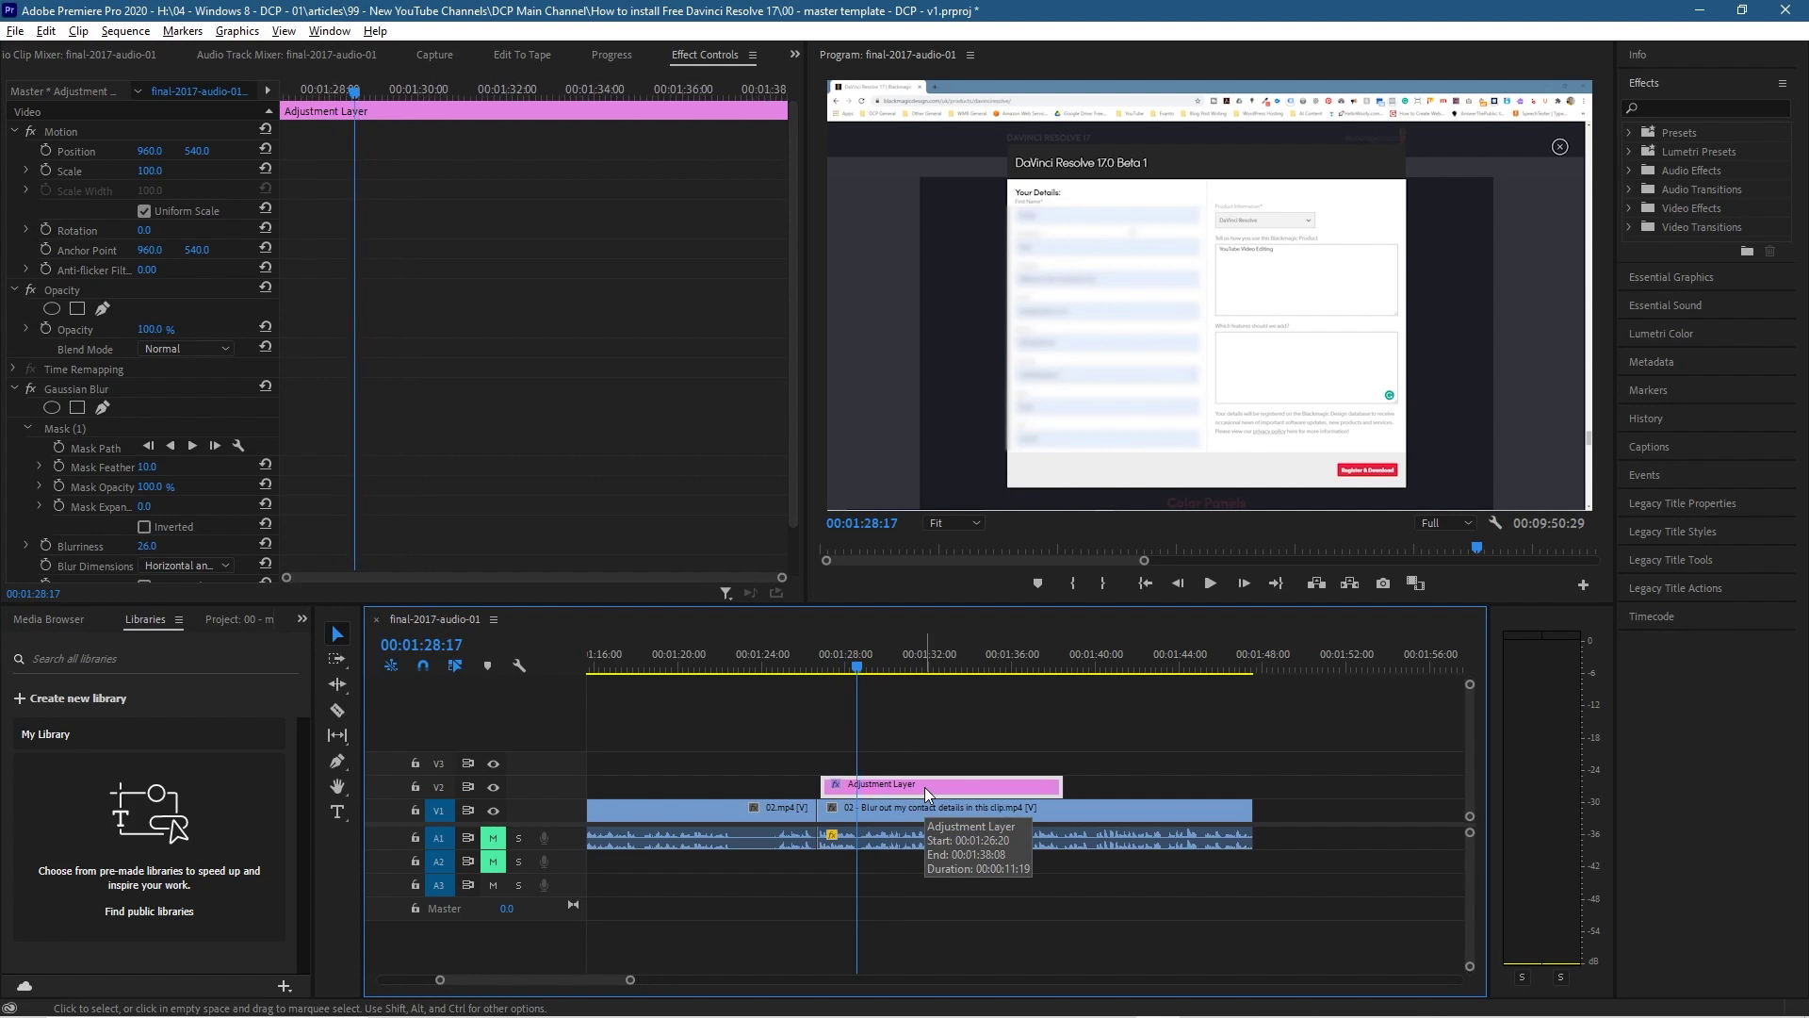
key("alt+Right")
key("alt+Right")
key("alt+Right")
key("alt+Right")
key("alt+Right")
key("alt+Right")
key("alt+Right")
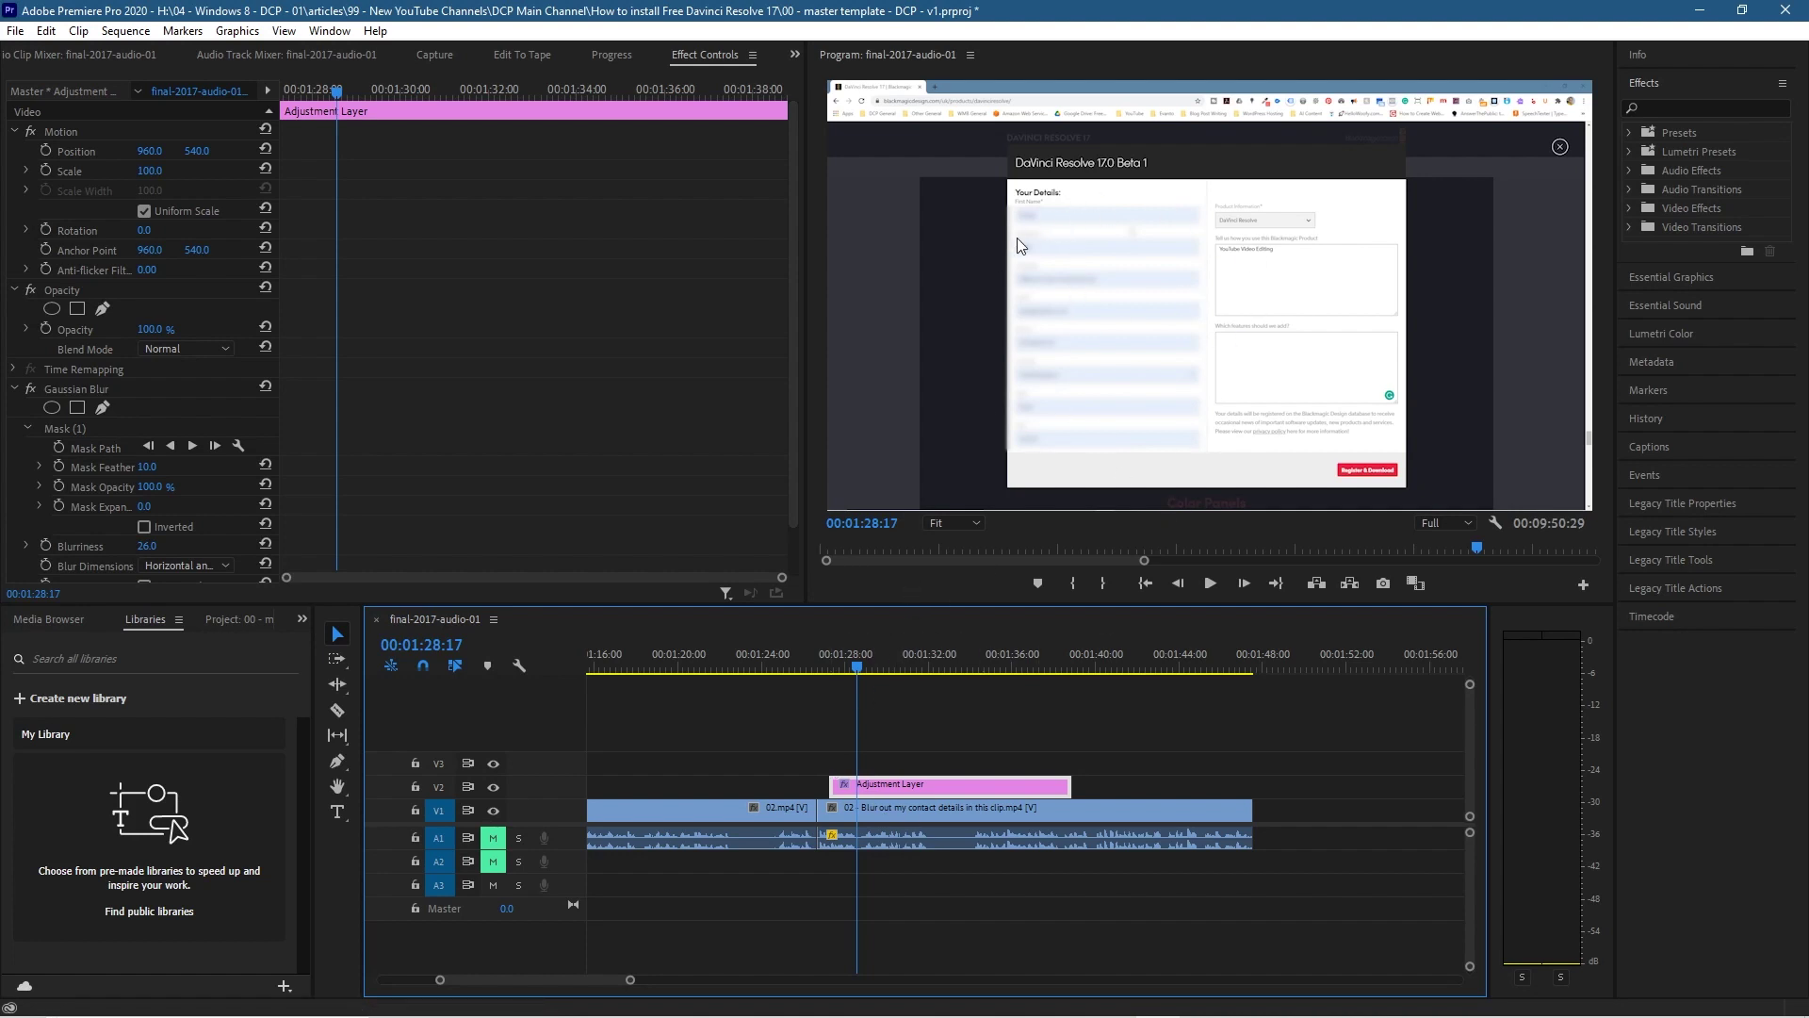
Zoom the timeline in and re-trim the Adjustment Layer frame by frame to start just into clip 02.
key("equal")
key("equal")
key("equal")
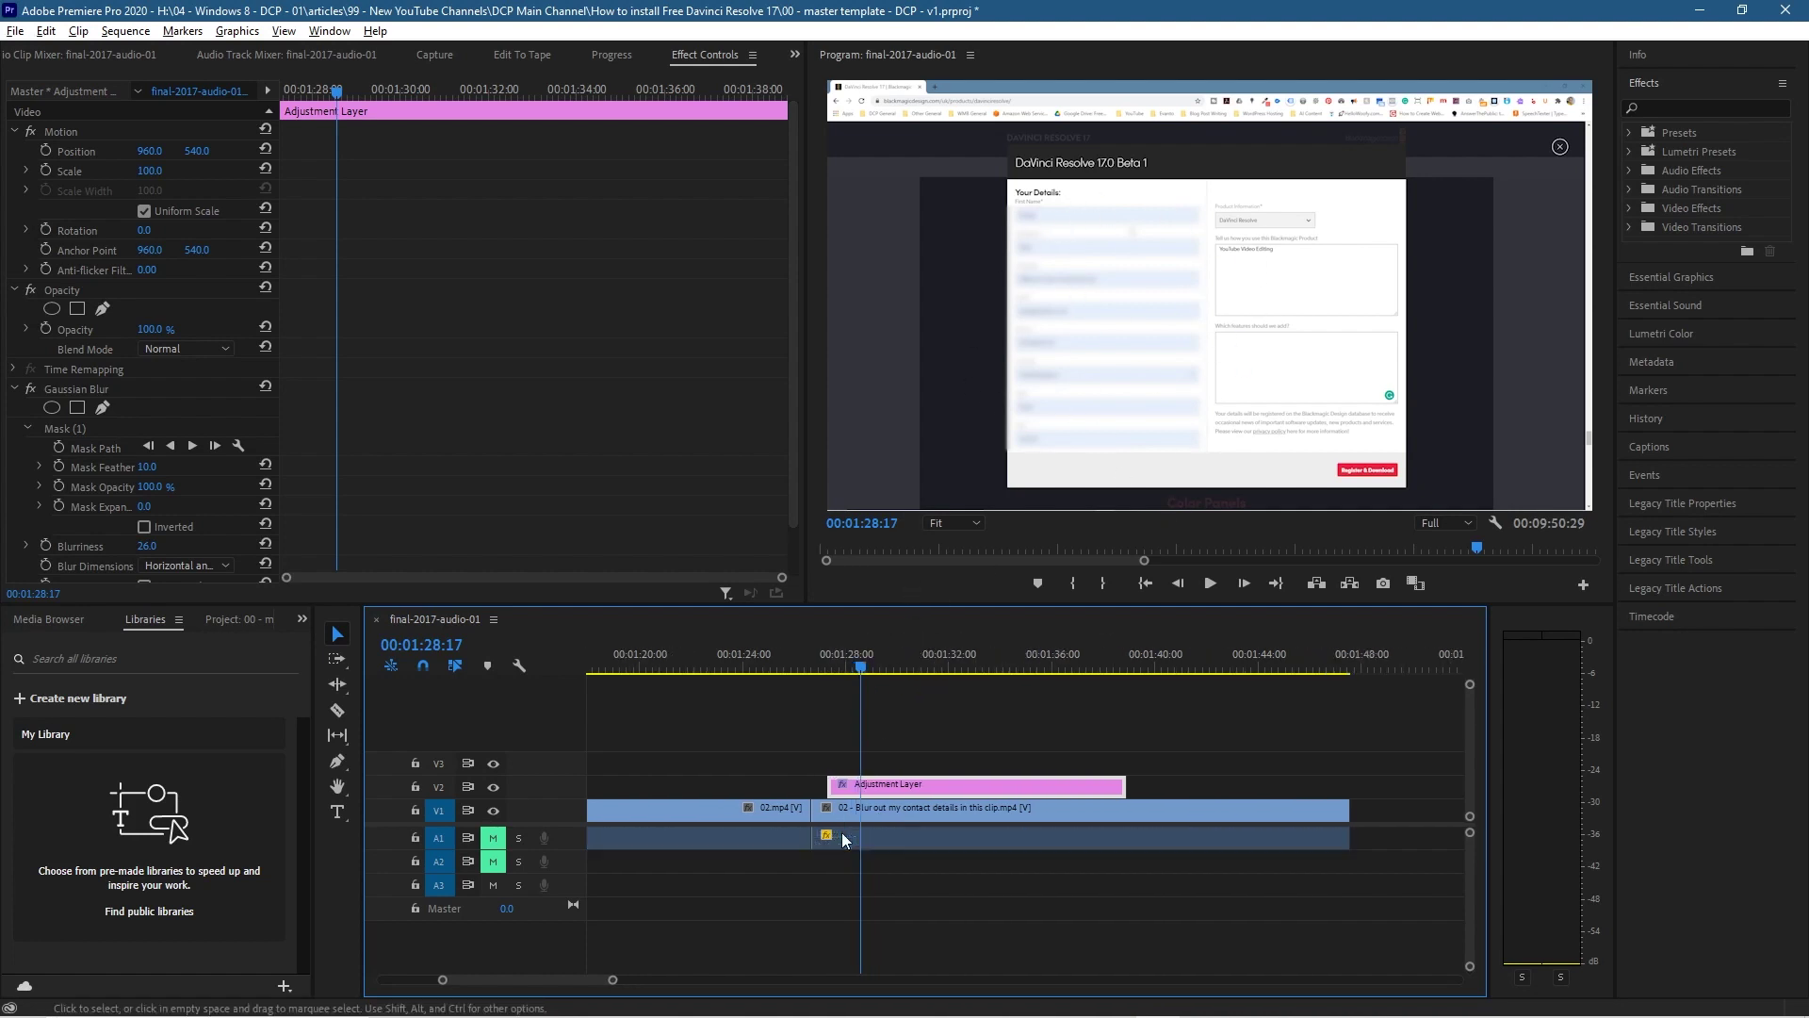
key("equal")
key("equal")
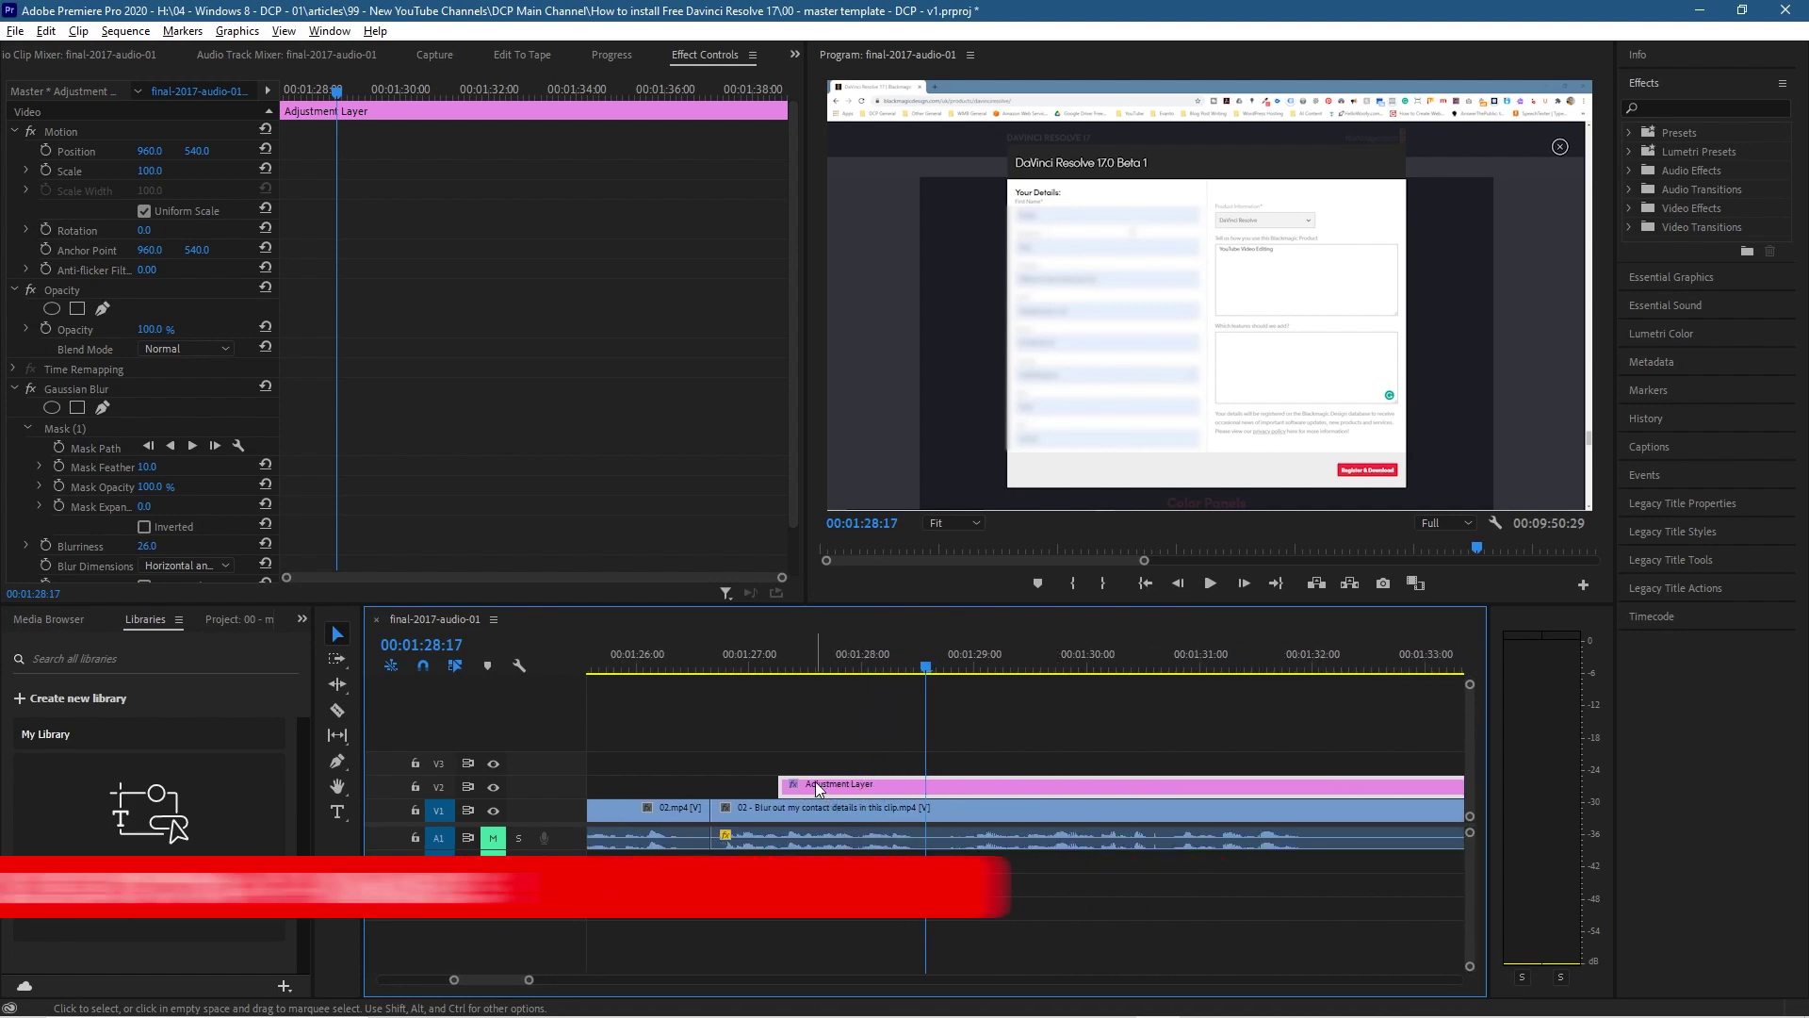
key("alt+Right")
key("alt+Right")
key("alt+Right")
key("alt+Right")
key("alt+Right")
key("alt+Right")
key("alt+Right")
key("alt+Right")
key("alt+Right")
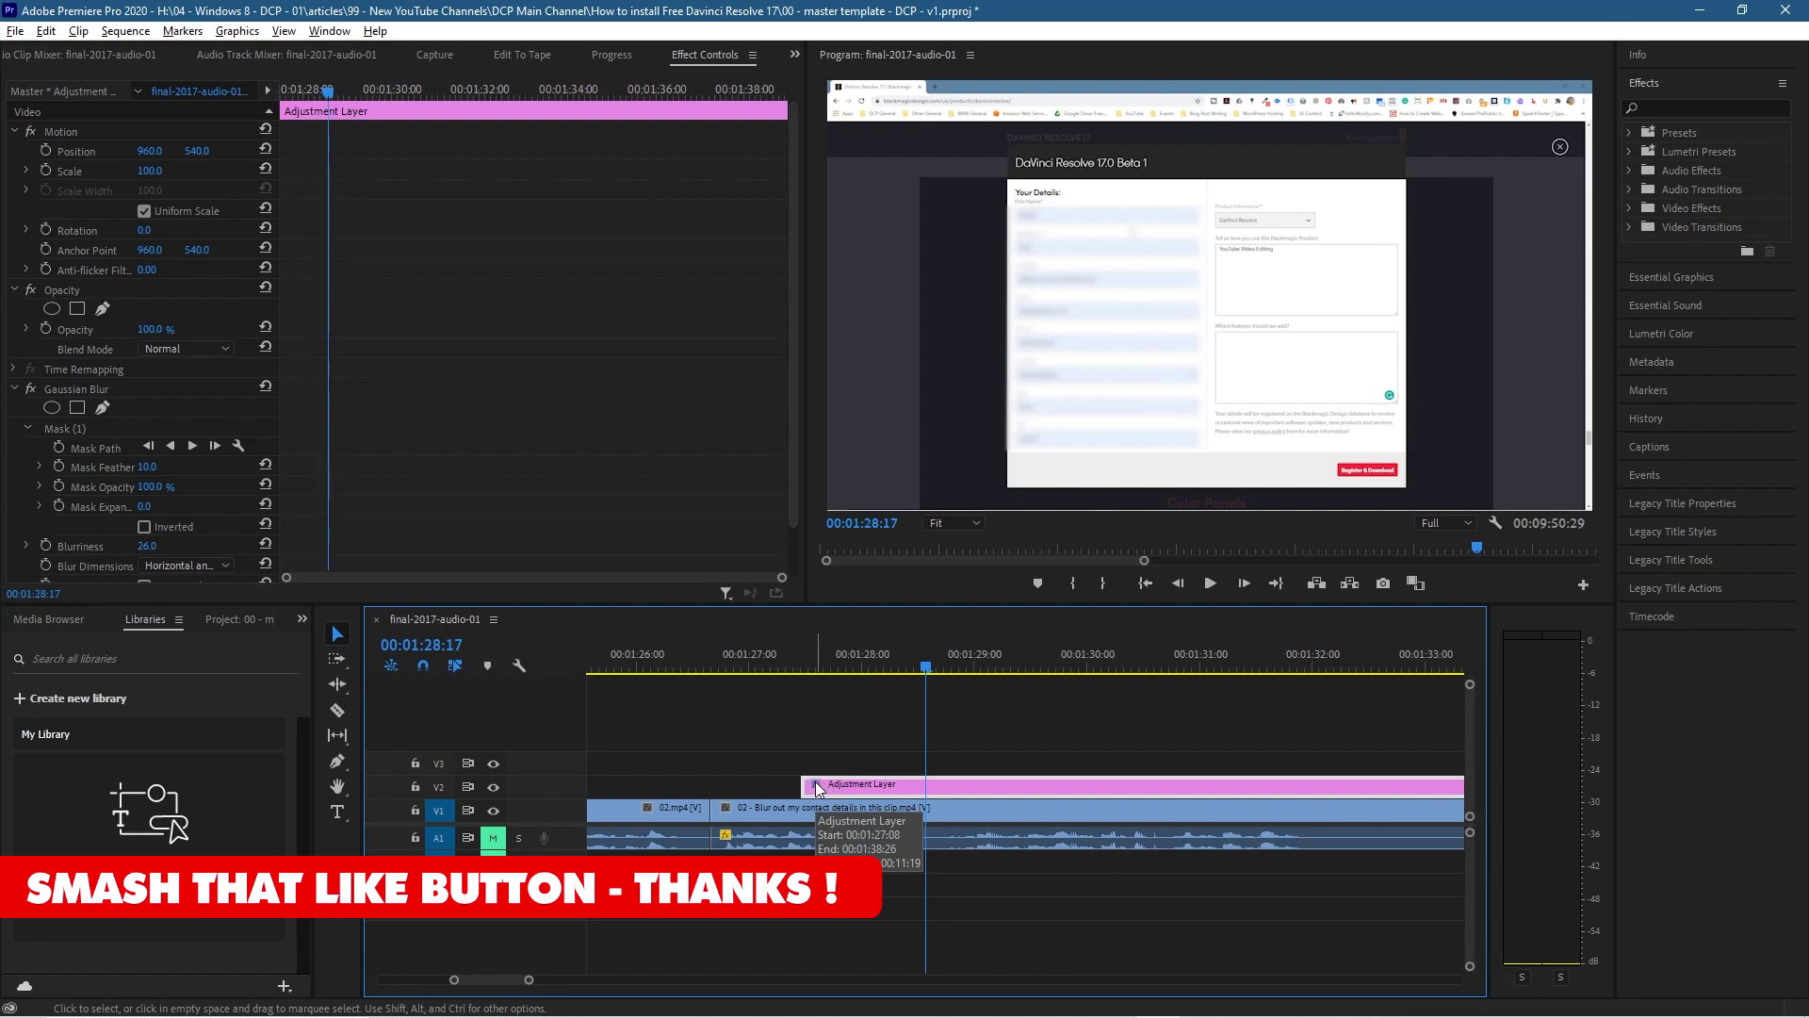
key("alt+Left")
key("alt+Left")
key("alt+Left")
key("alt+Left")
key("alt+Left")
key("alt+Left")
key("alt+Left")
key("alt+Left")
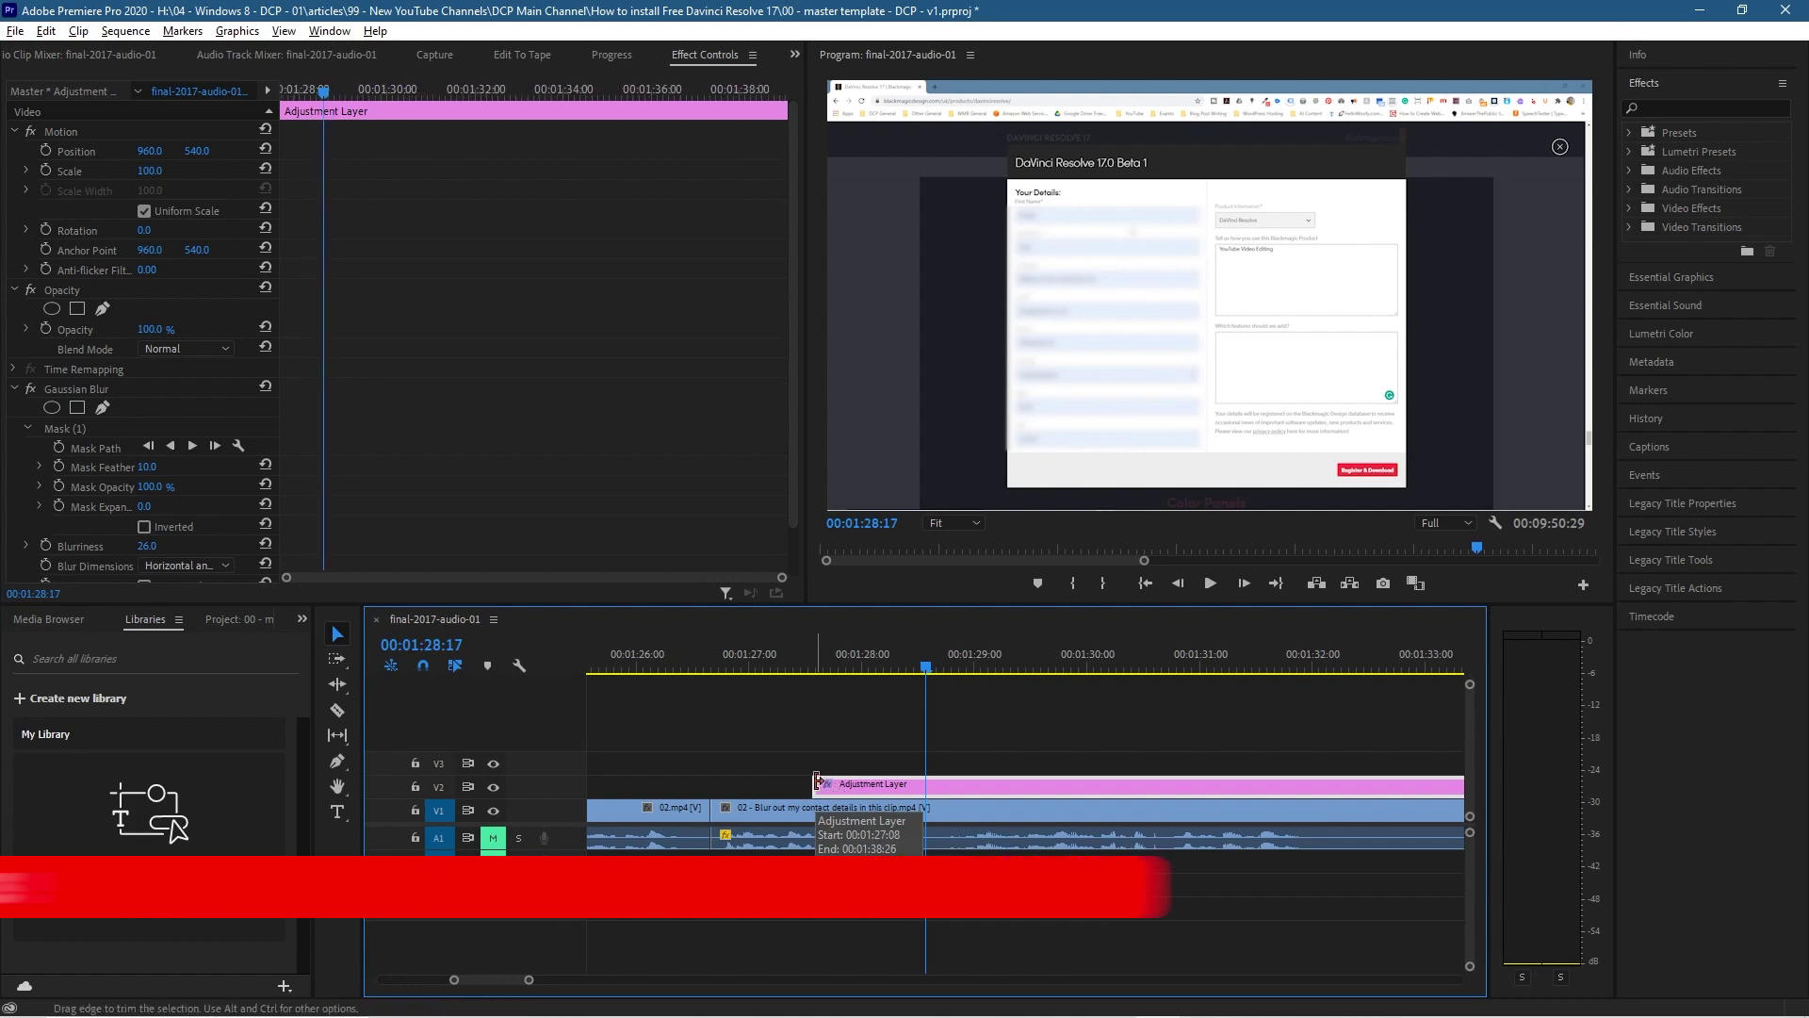
key("alt+Left")
key("alt+Left")
key("alt+Left")
key("alt+Left")
key("alt+Left")
key("alt+Left")
key("alt+Left")
key("alt+Left")
key("alt+Left")
key("alt+Left")
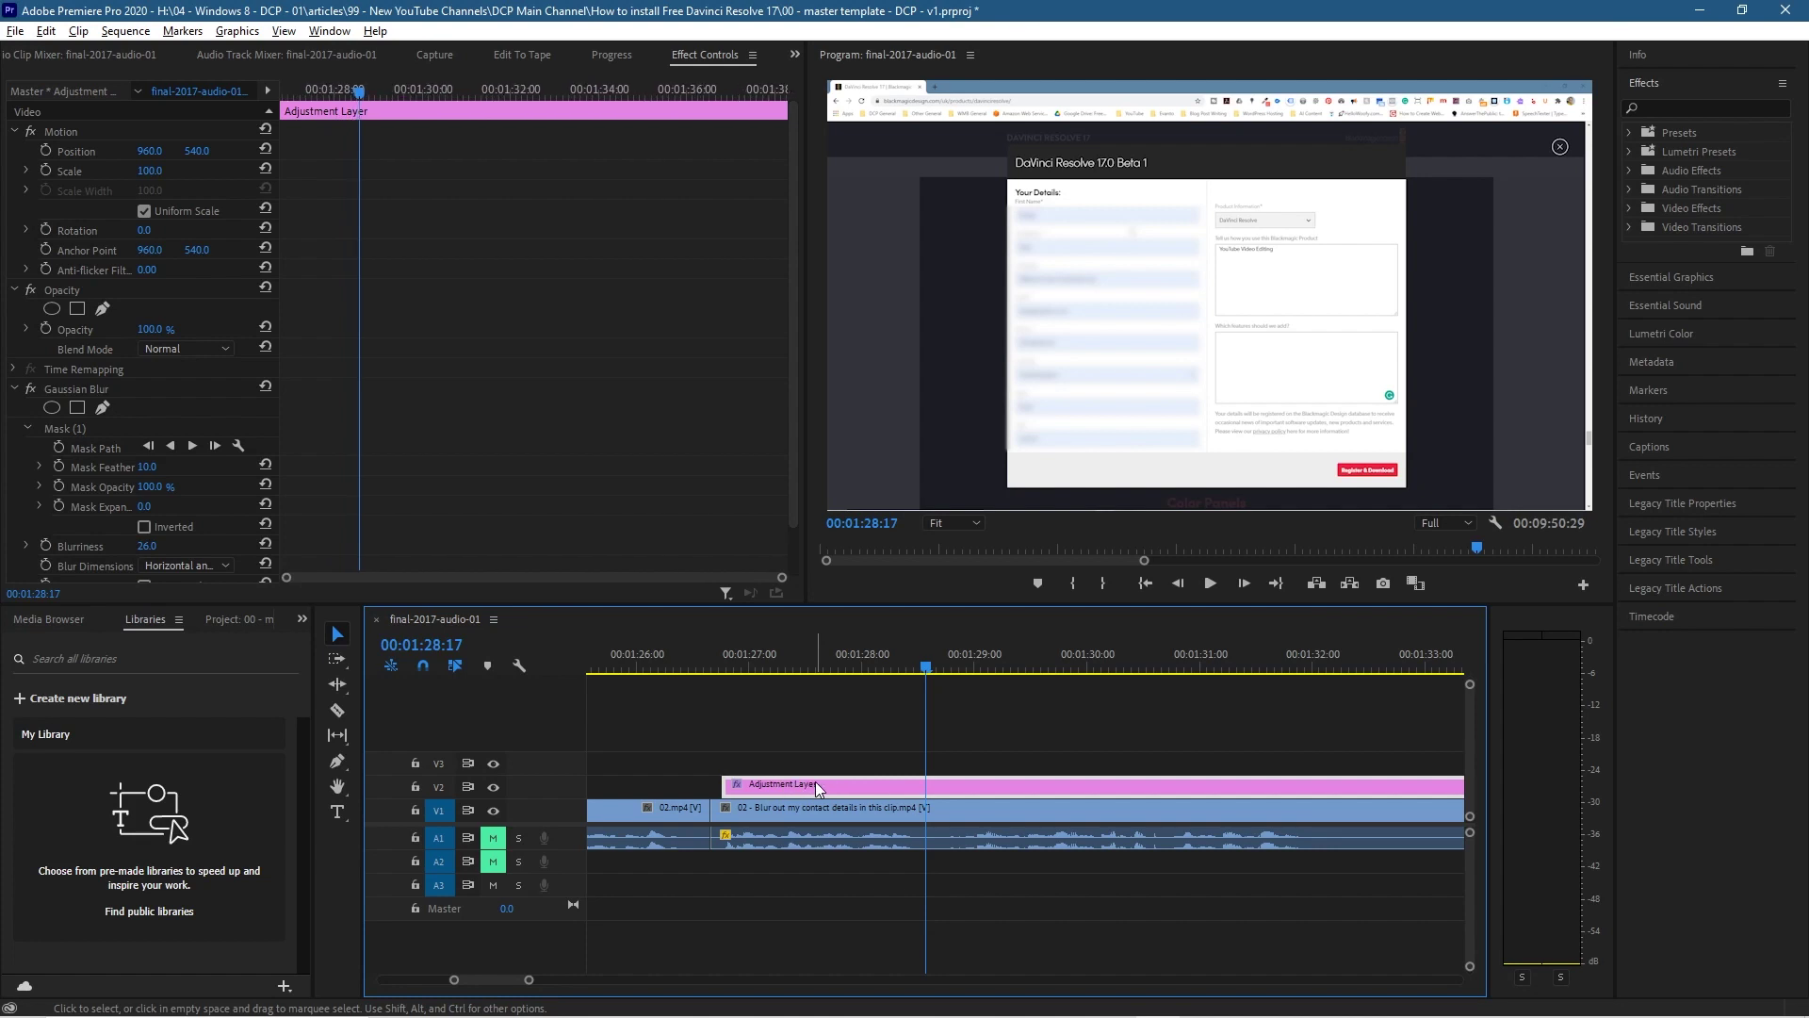
key("alt+Right")
key("alt+Right")
key("alt+Right")
key("alt+Right")
key("alt+Right")
key("alt+Right")
key("alt+Right")
key("alt+Right")
key("alt+Right")
key("alt+Right")
key("alt+Right")
key("alt+Right")
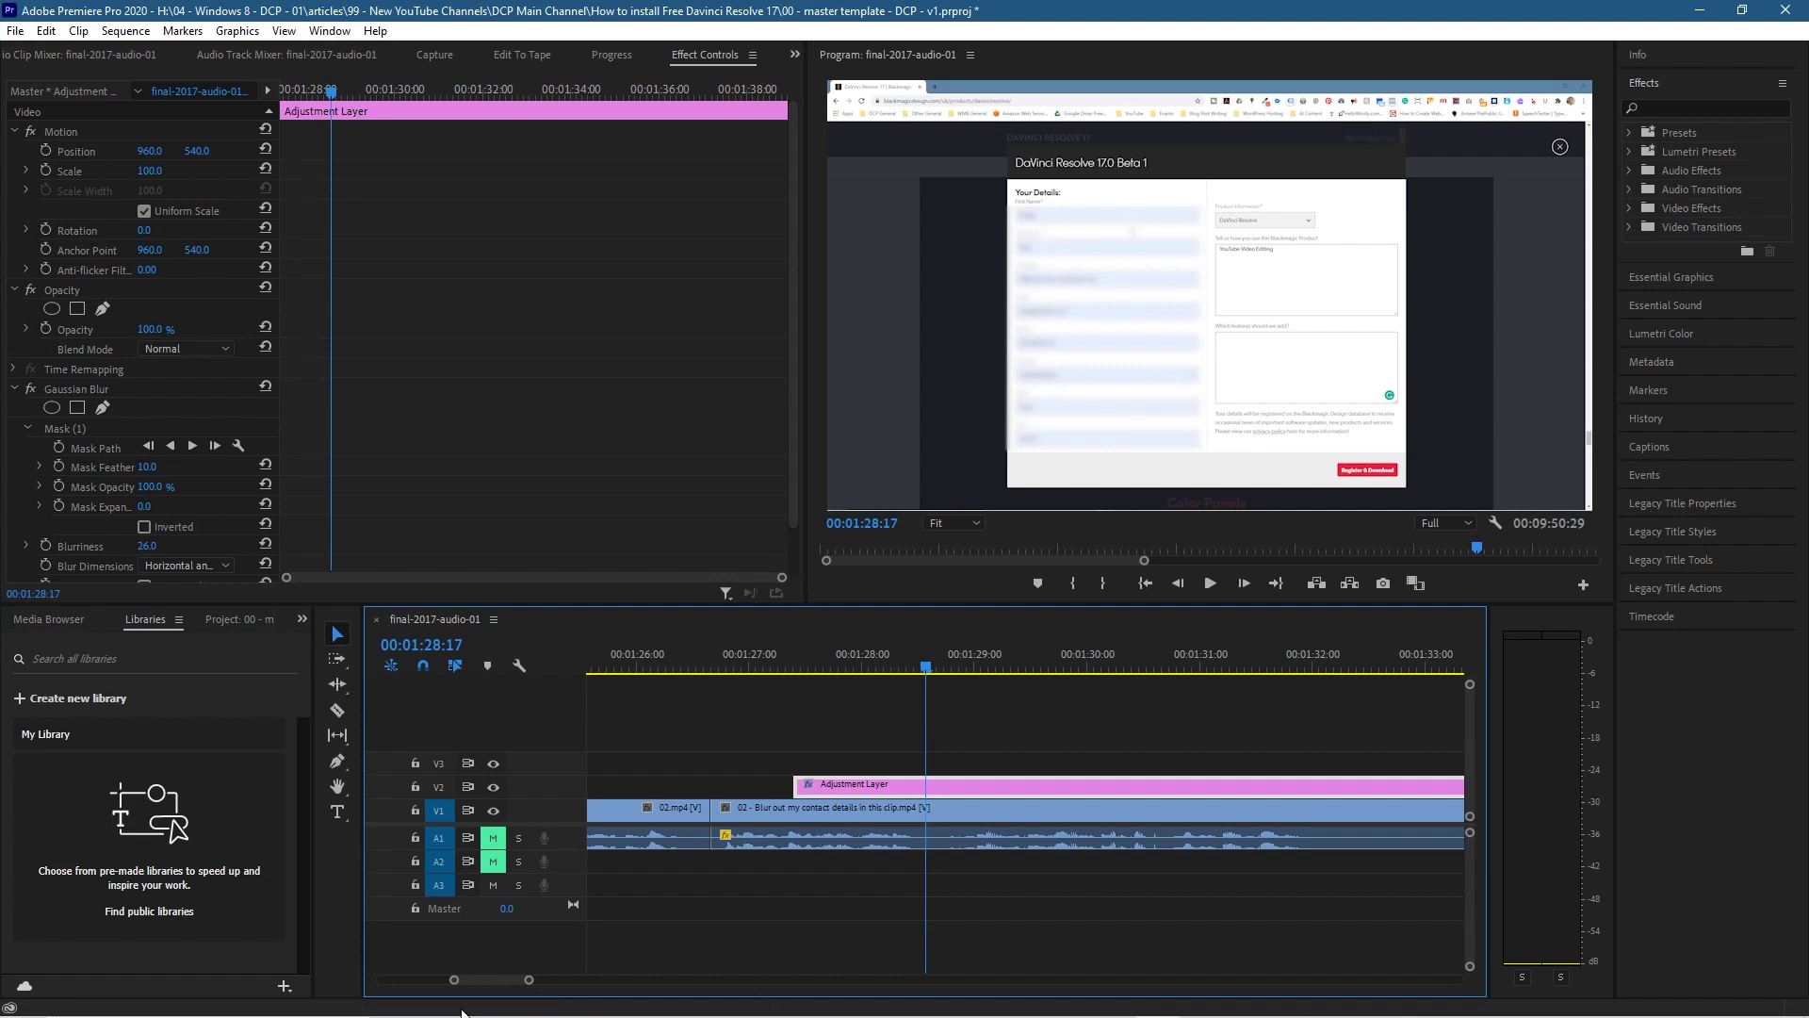
left_click_drag(465, 981, 357, 992)
left_click(719, 869)
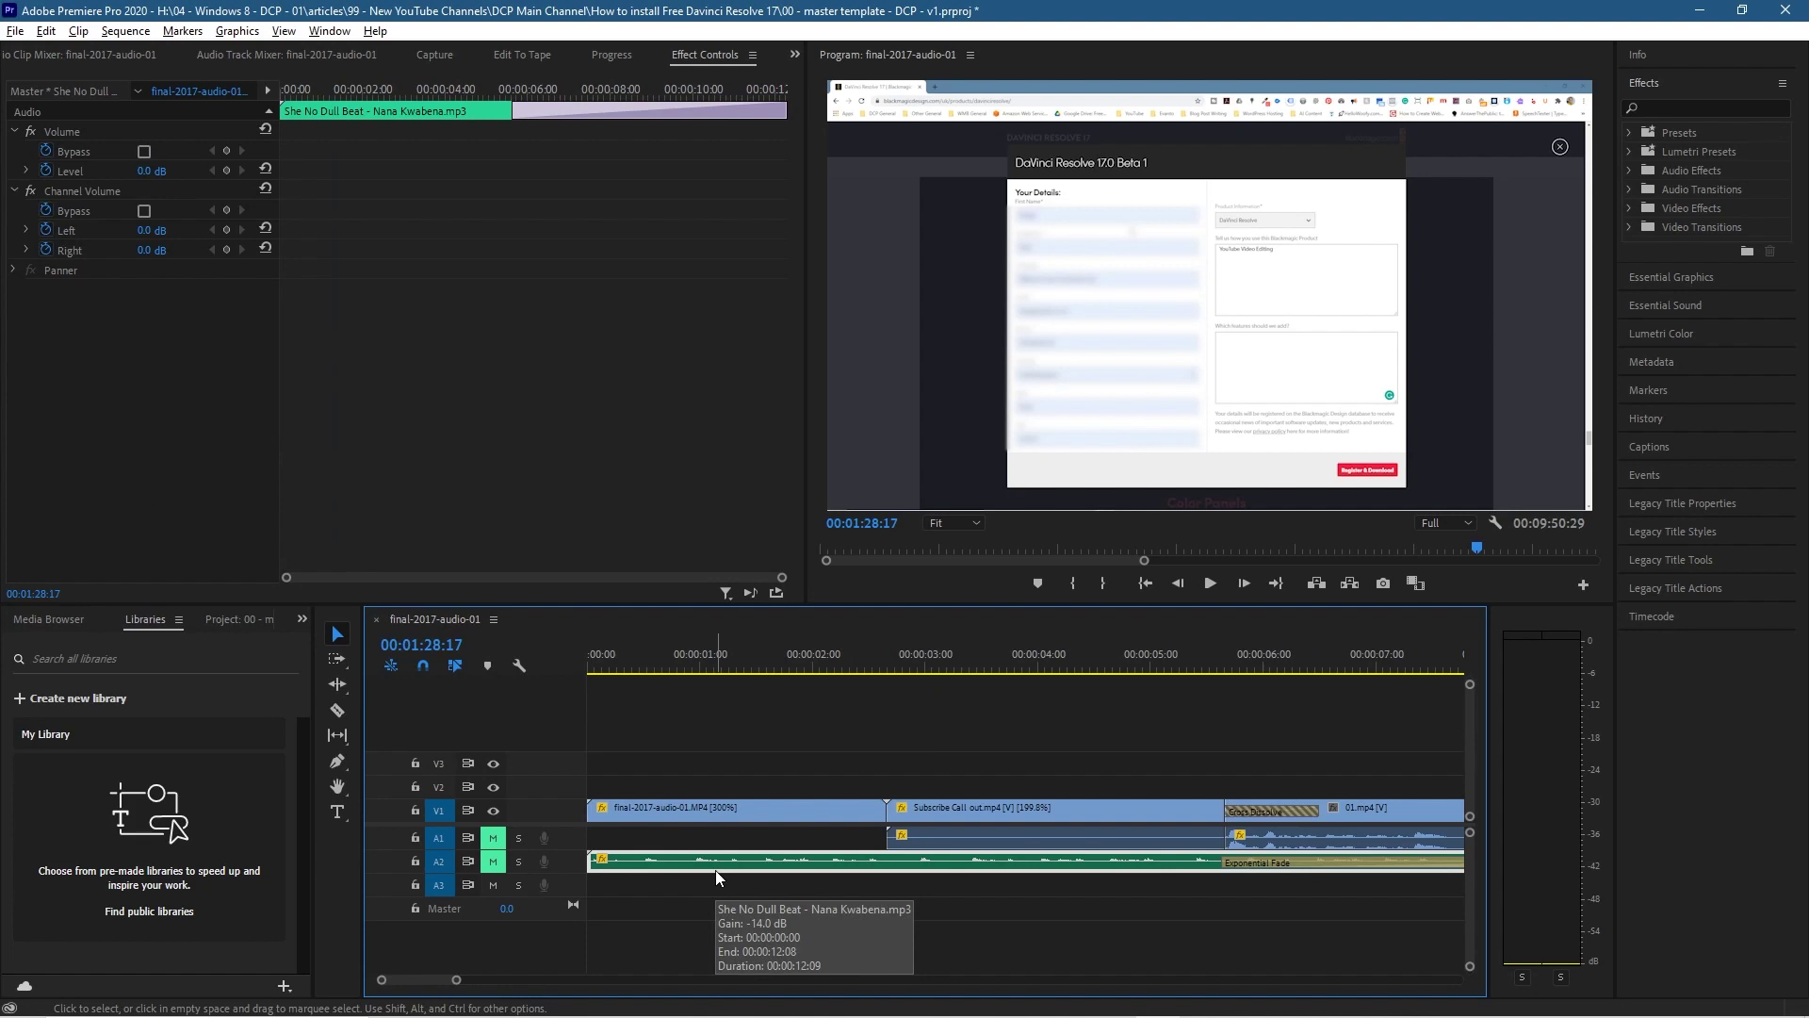
Nudge the She No Dull Beat music on A2 frame by frame to start slightly after the sequence start.
key("alt+Right")
key("alt+Right")
key("alt+Right")
key("alt+Right")
key("alt+Right")
key("alt+Right")
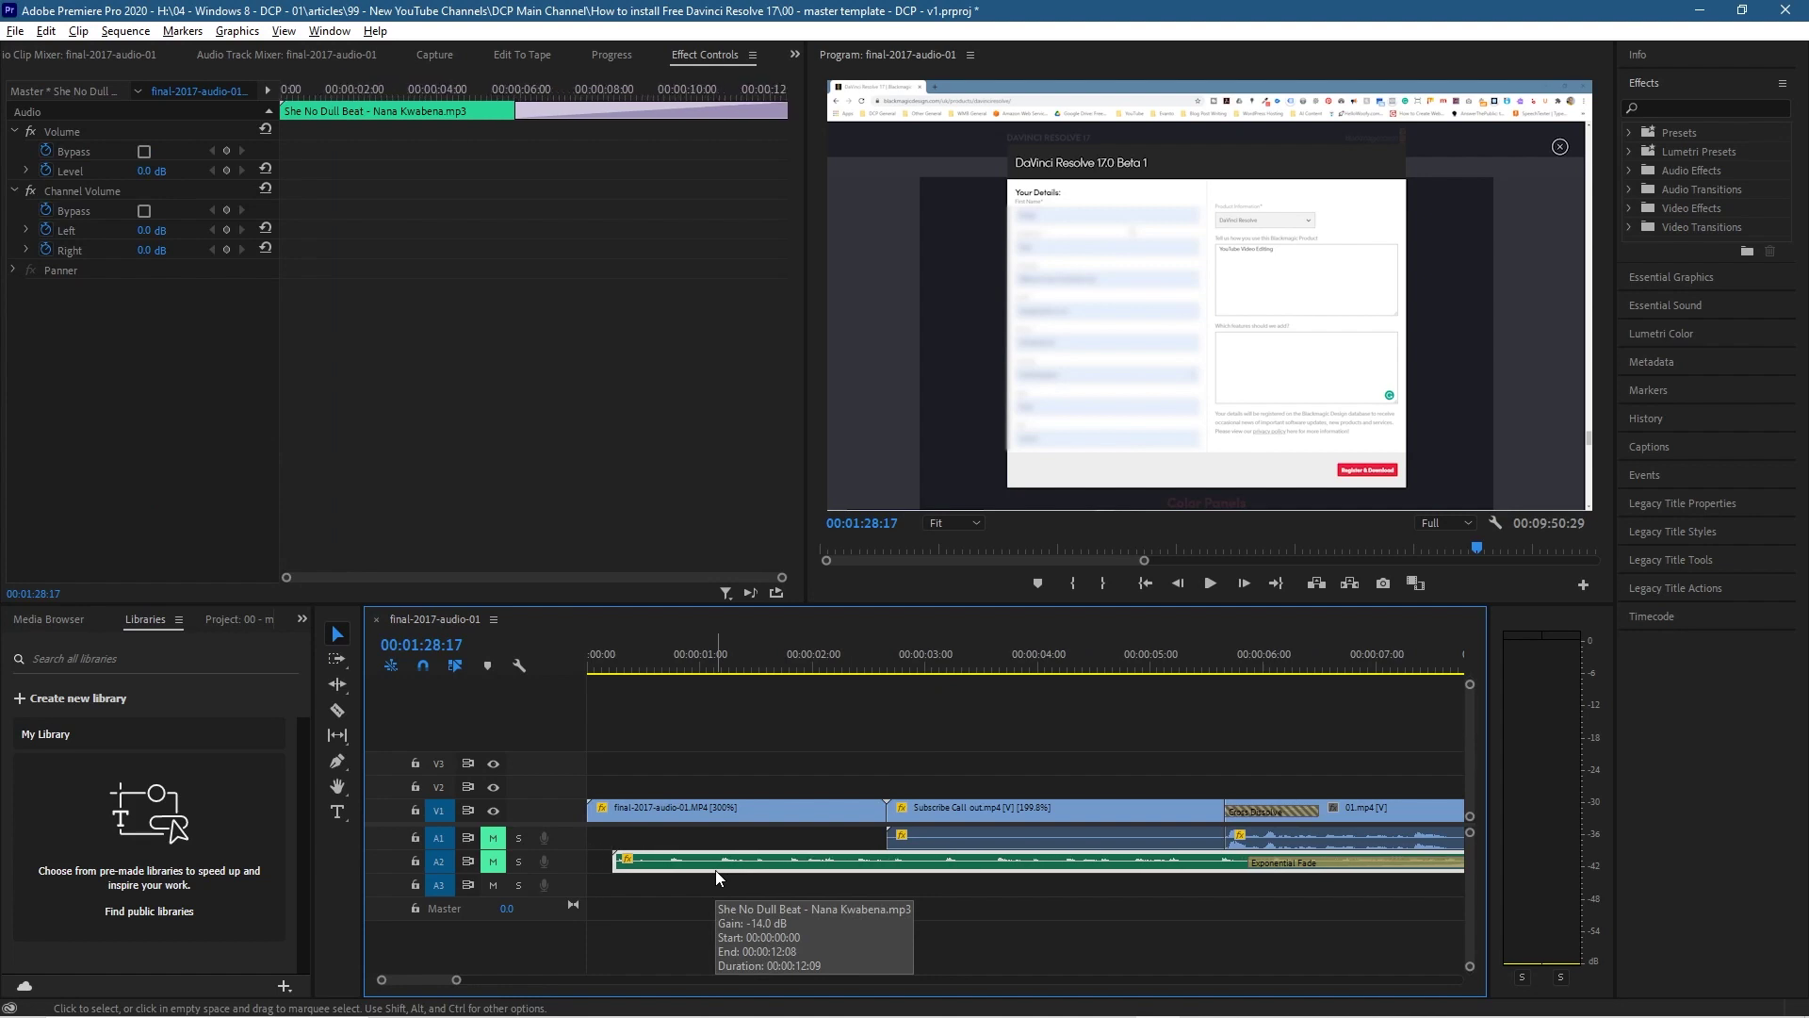
key("alt+Left")
key("alt+Left")
key("alt+Left")
key("alt+Left")
key("alt+Left")
key("alt+Left")
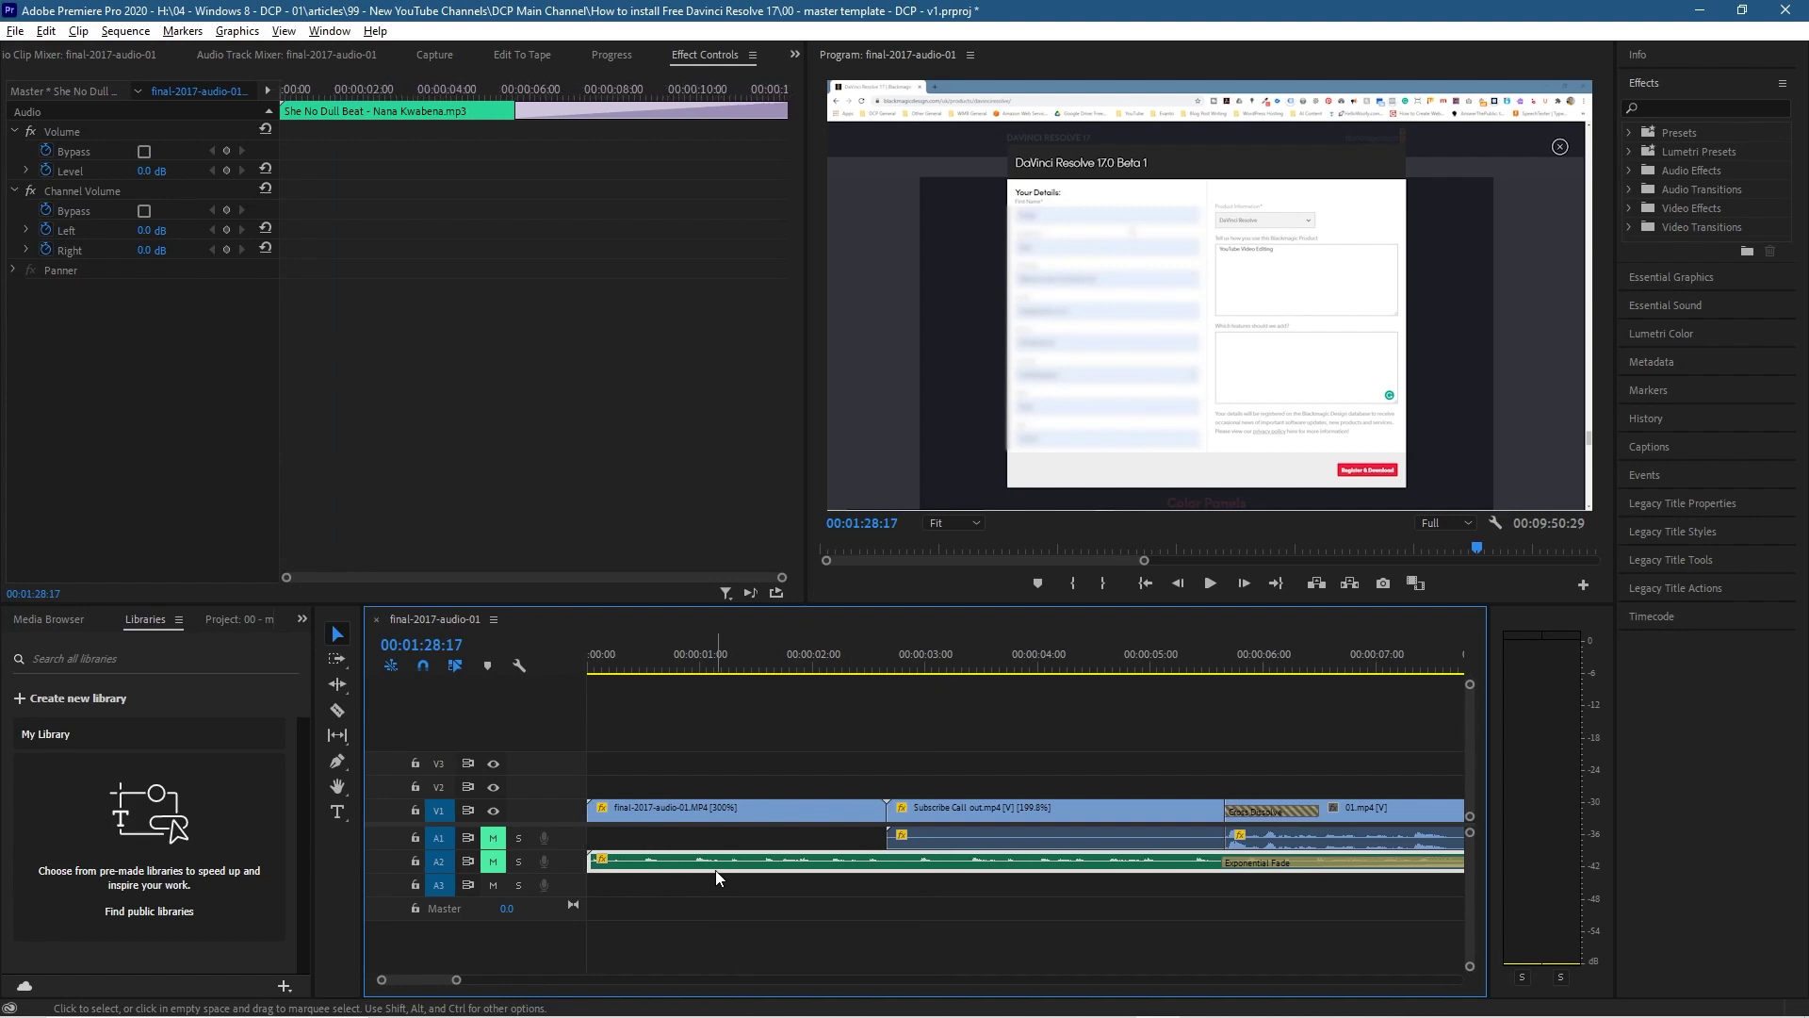
key("alt+Right")
key("alt+Right")
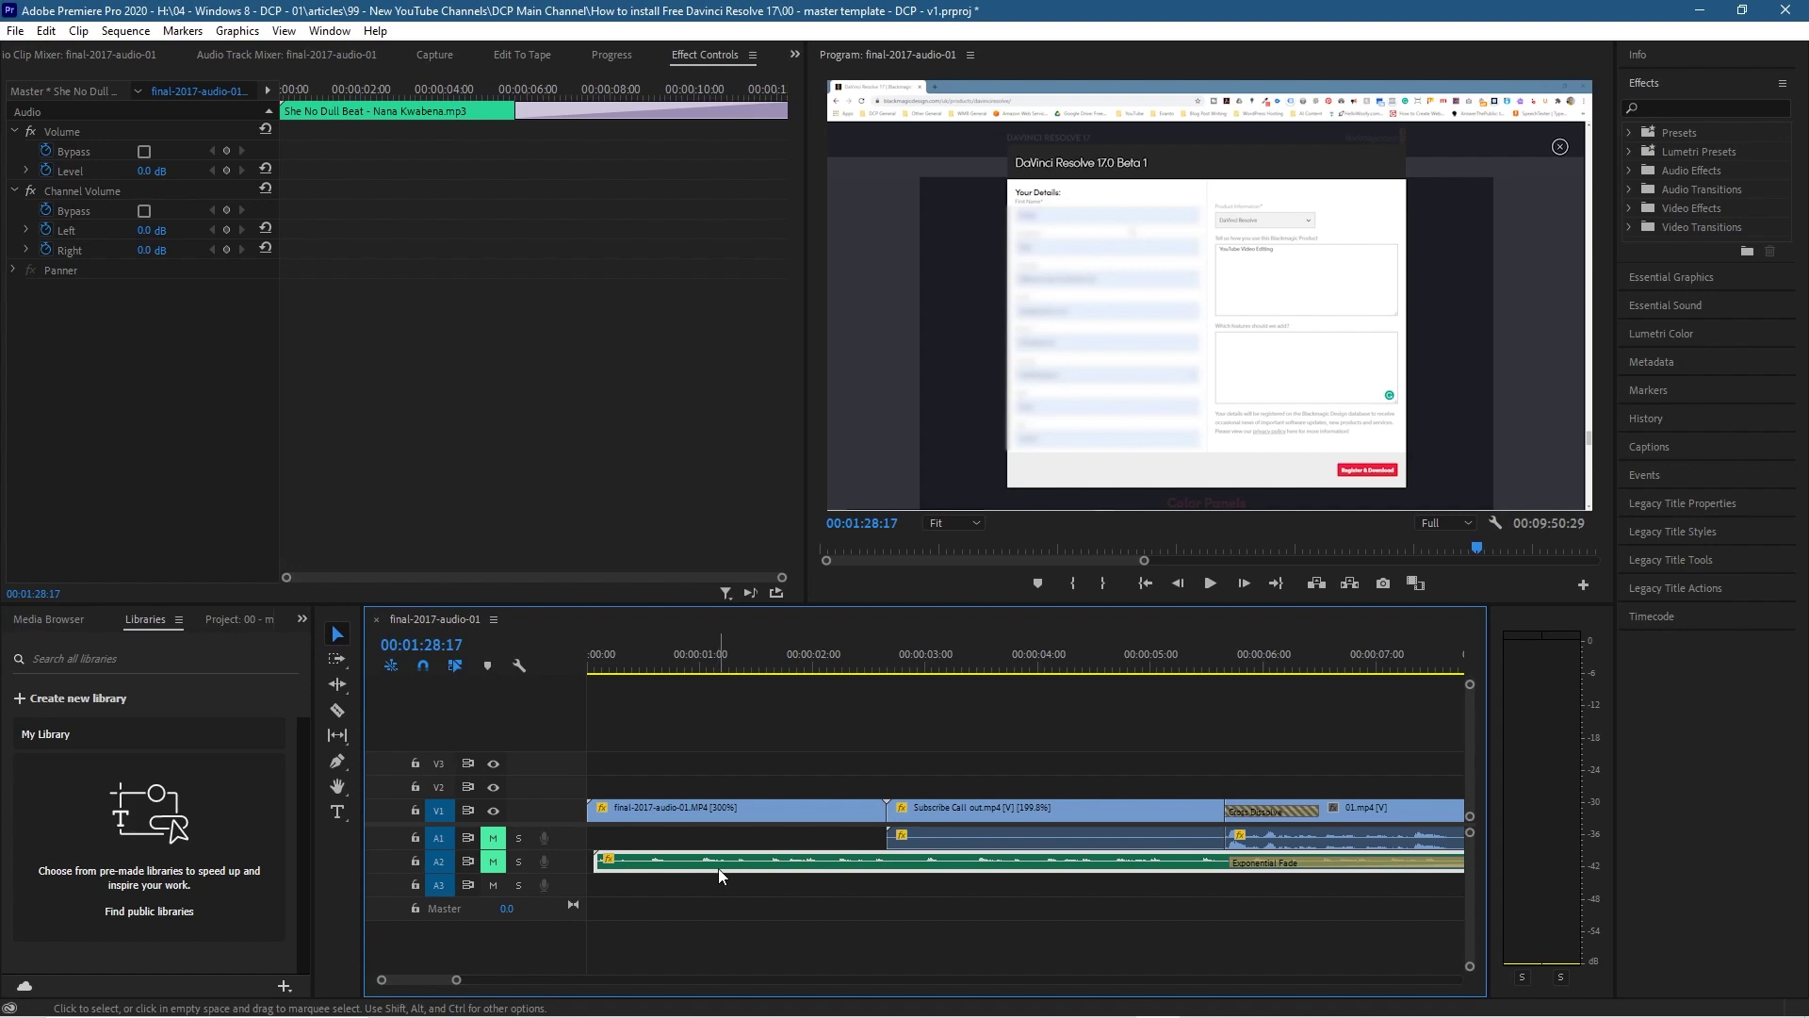
key("alt+Left")
left_click_drag(428, 979, 920, 982)
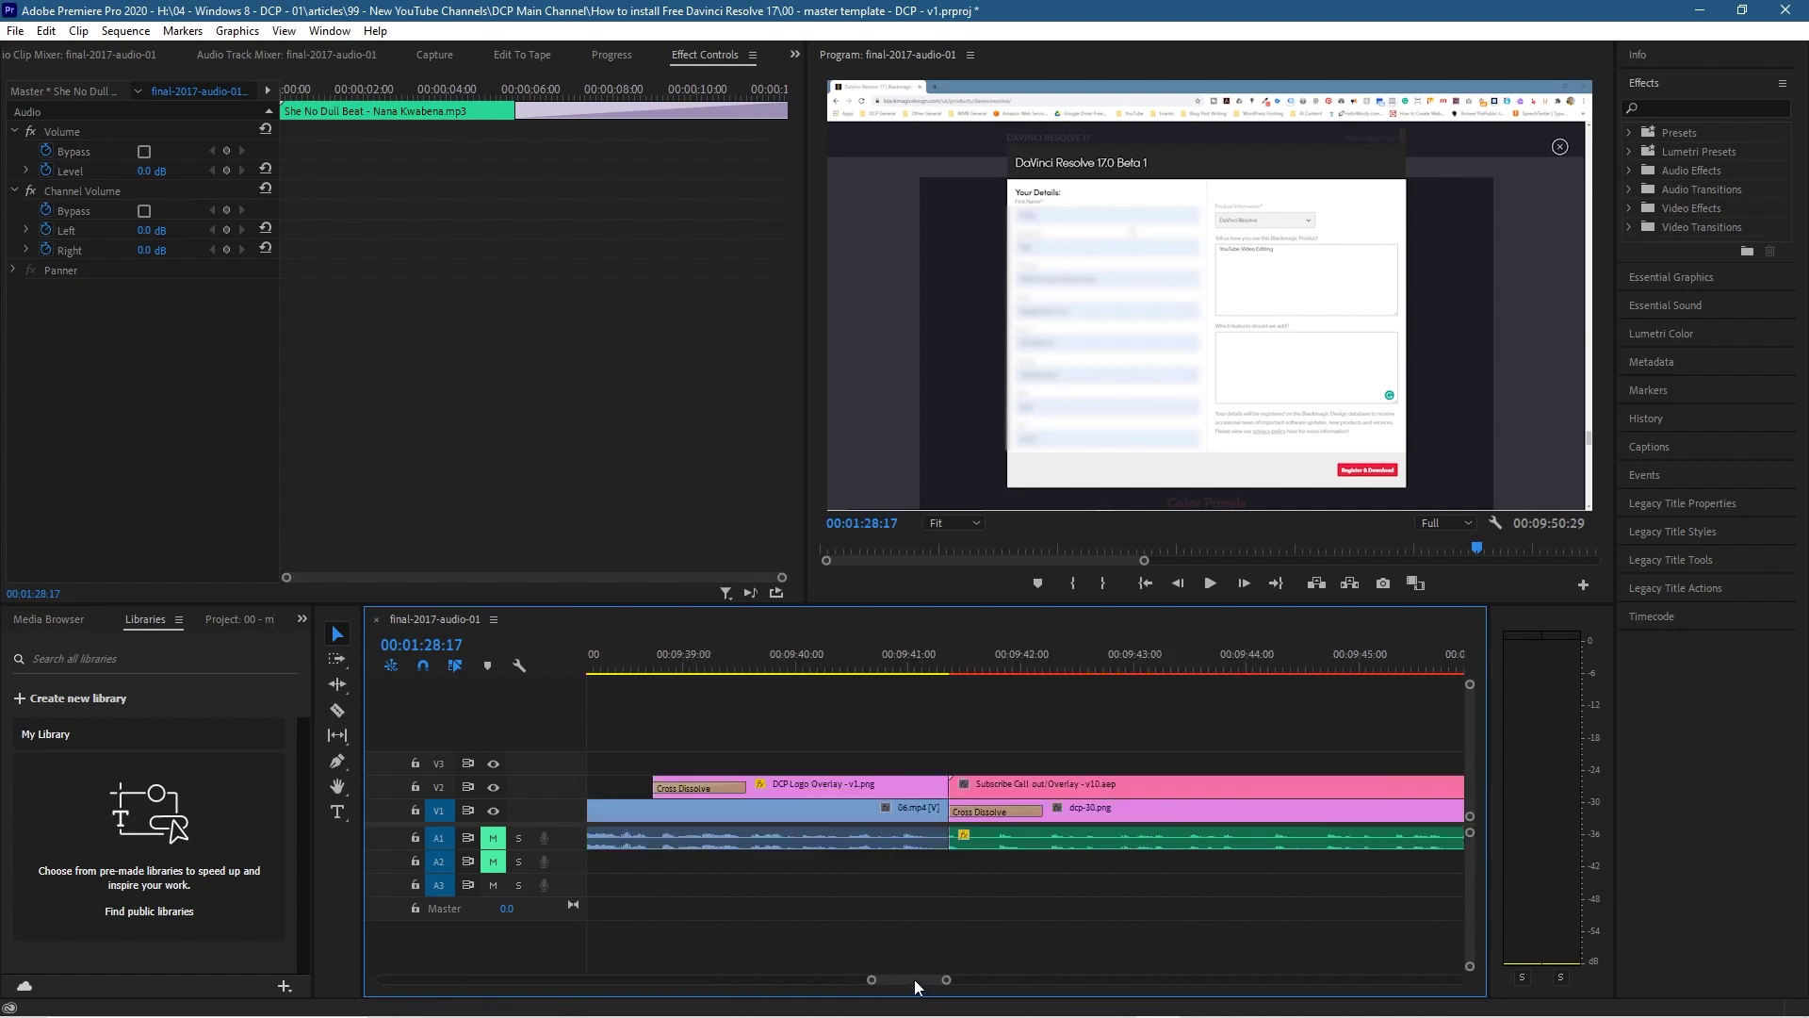
Delete the Cross Dissolve leading into dcp-30.png on V1.
left_click(830, 809)
left_click(807, 663)
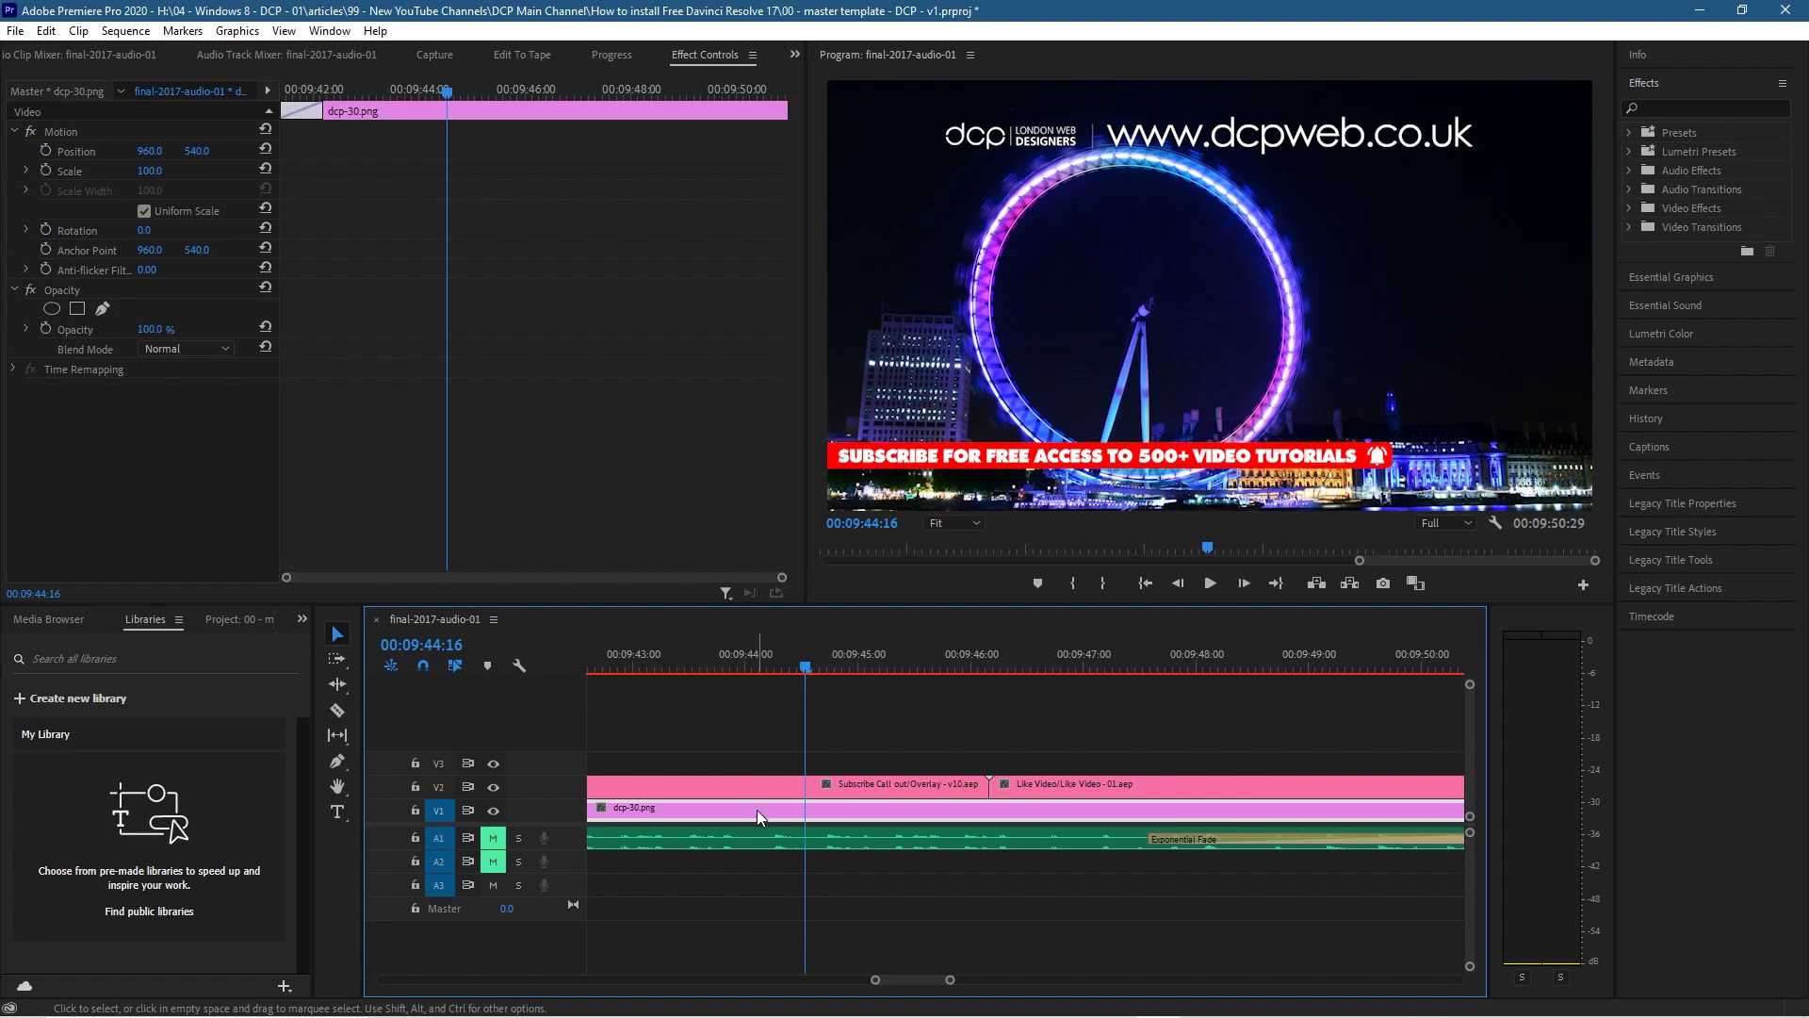
scroll(932, 984, "up", 3)
scroll(931, 983, "down", 3)
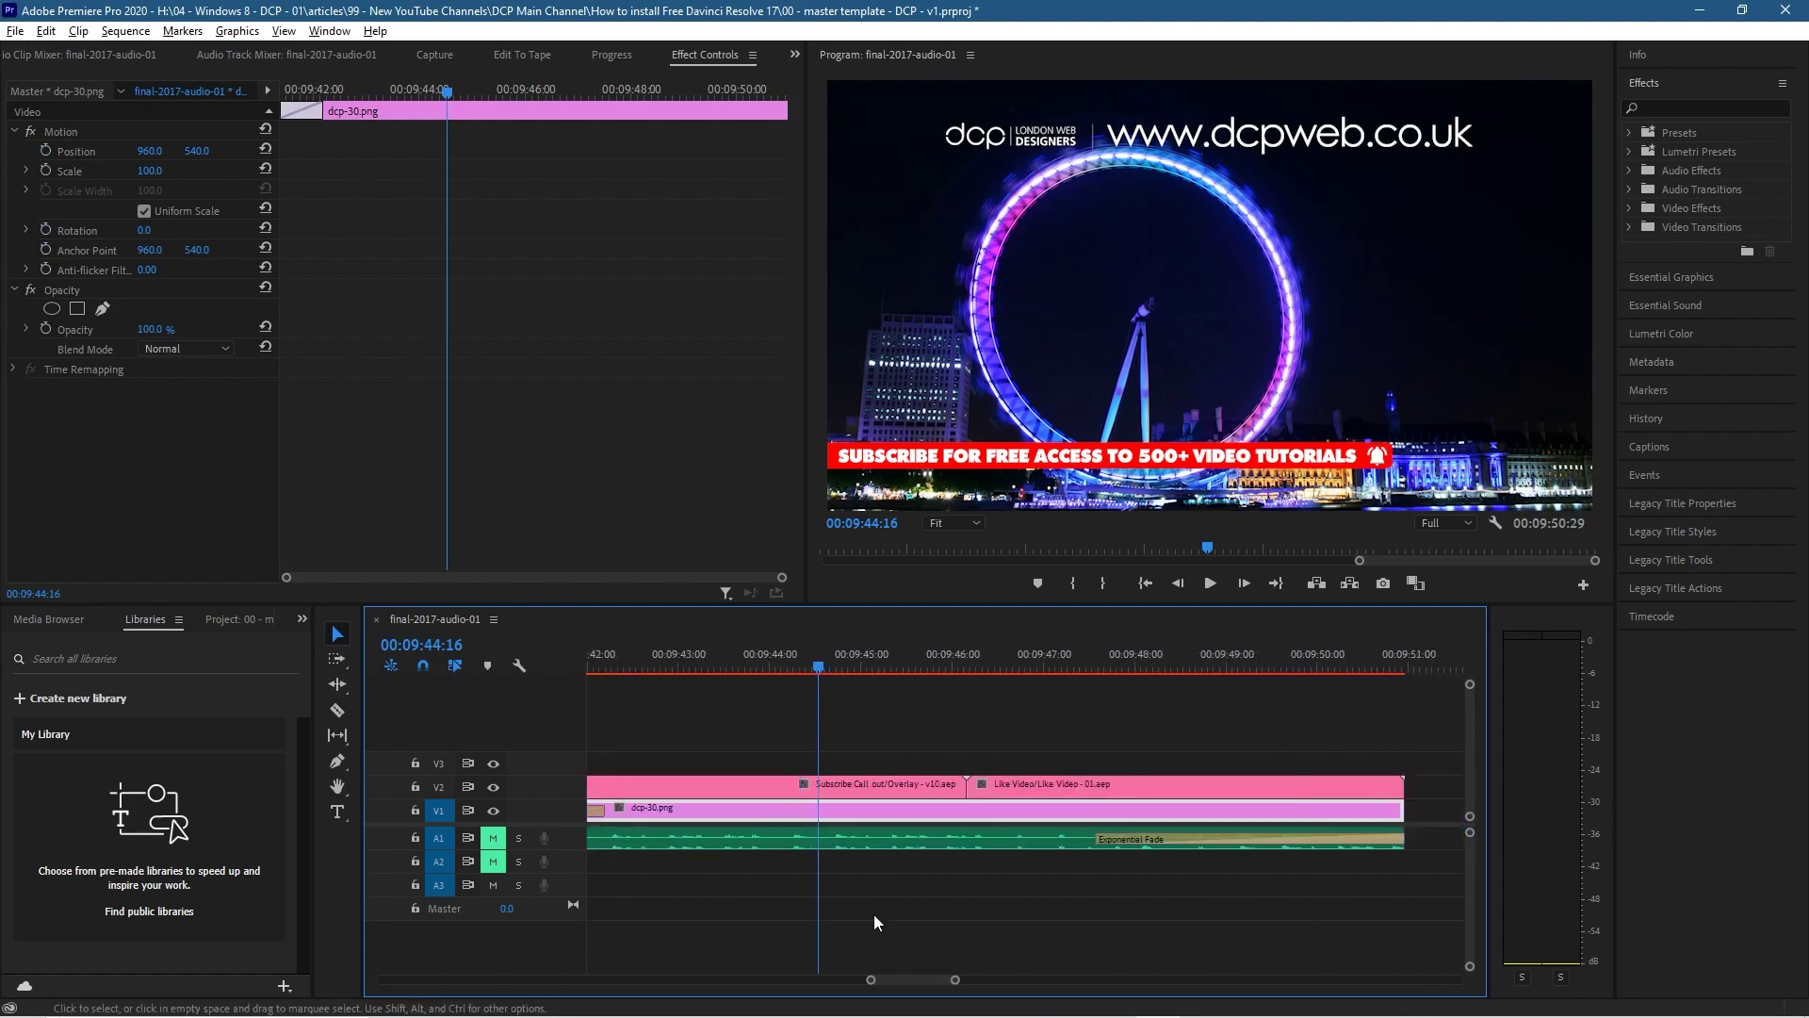
scroll(914, 978, "up", 3)
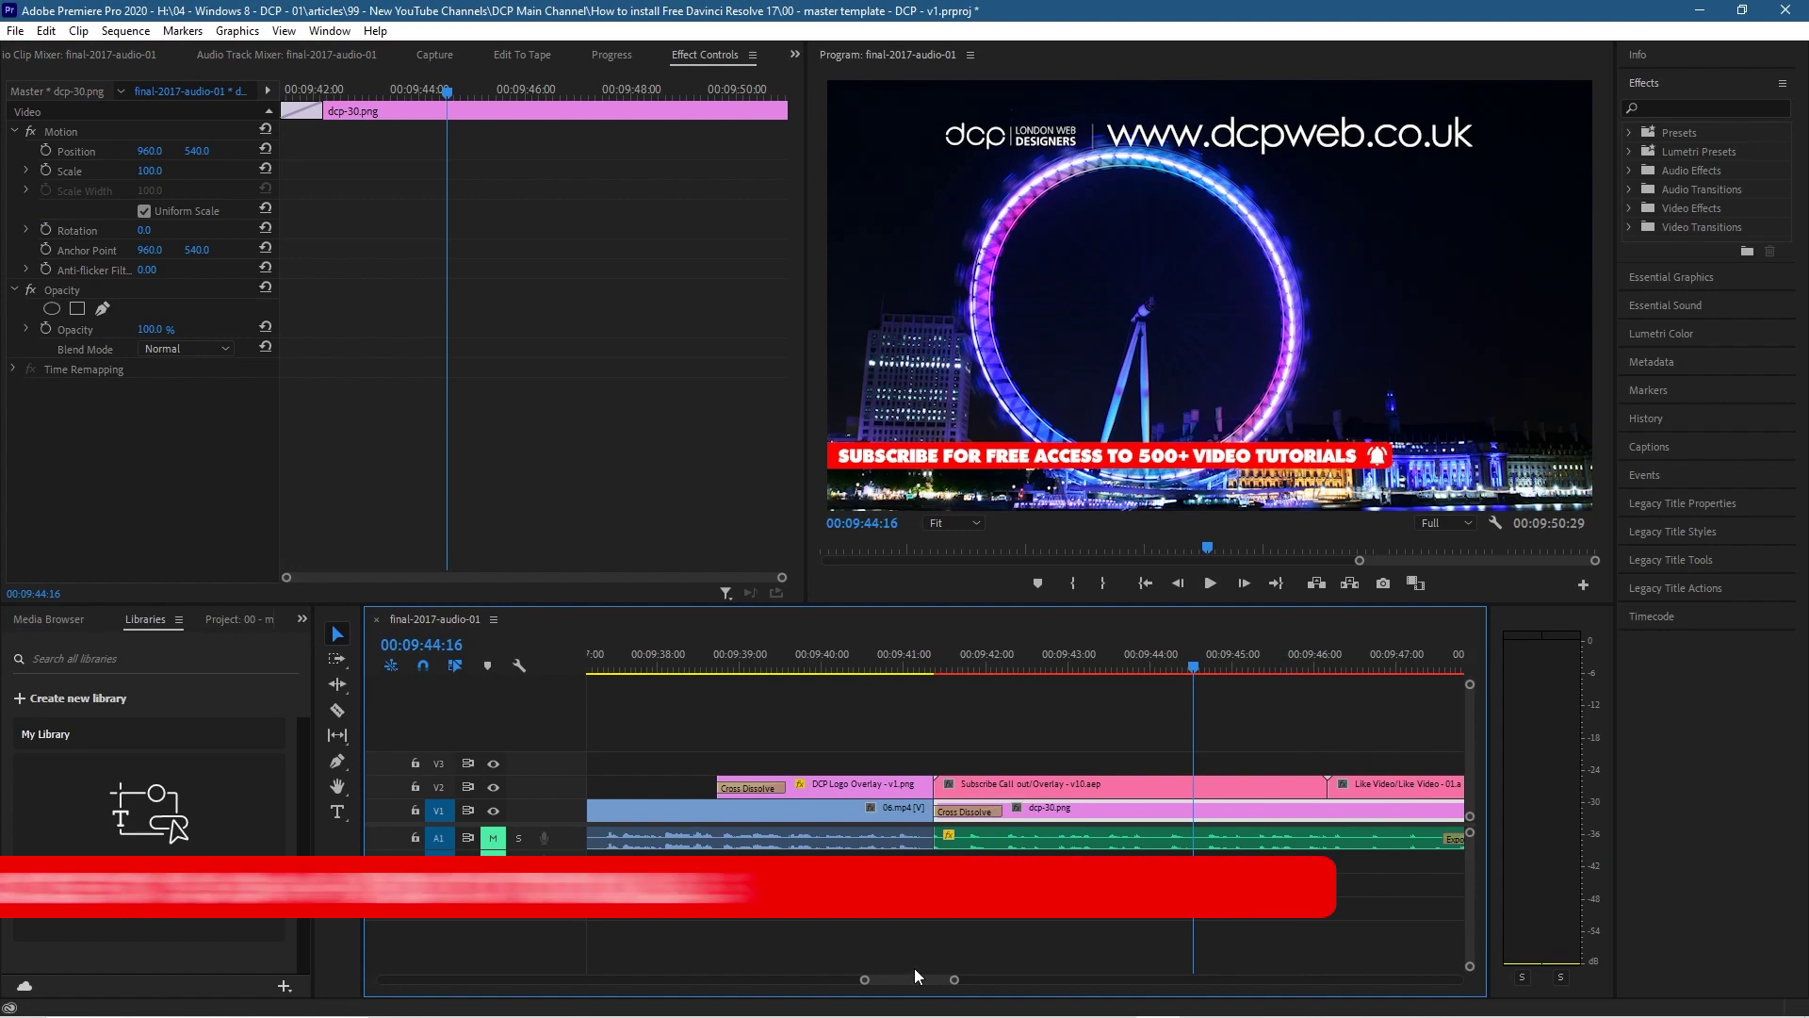
left_click(968, 816)
left_click(1027, 810)
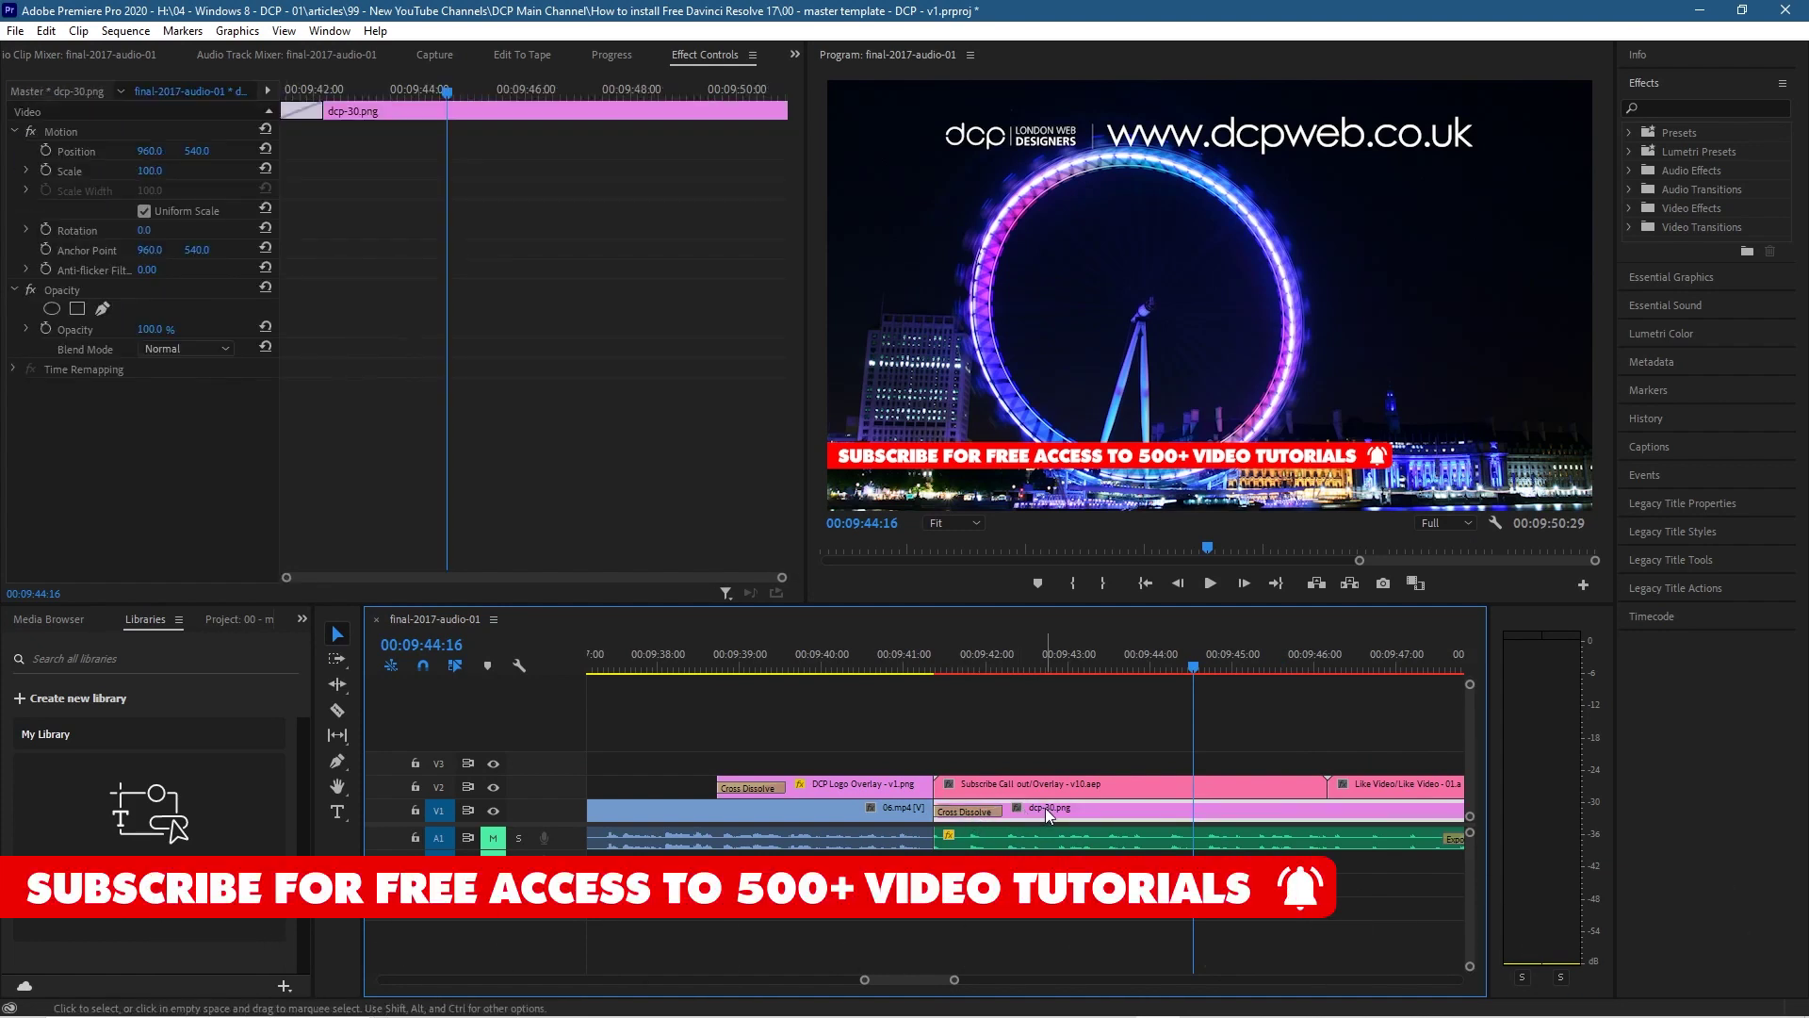
key("ctrl+z")
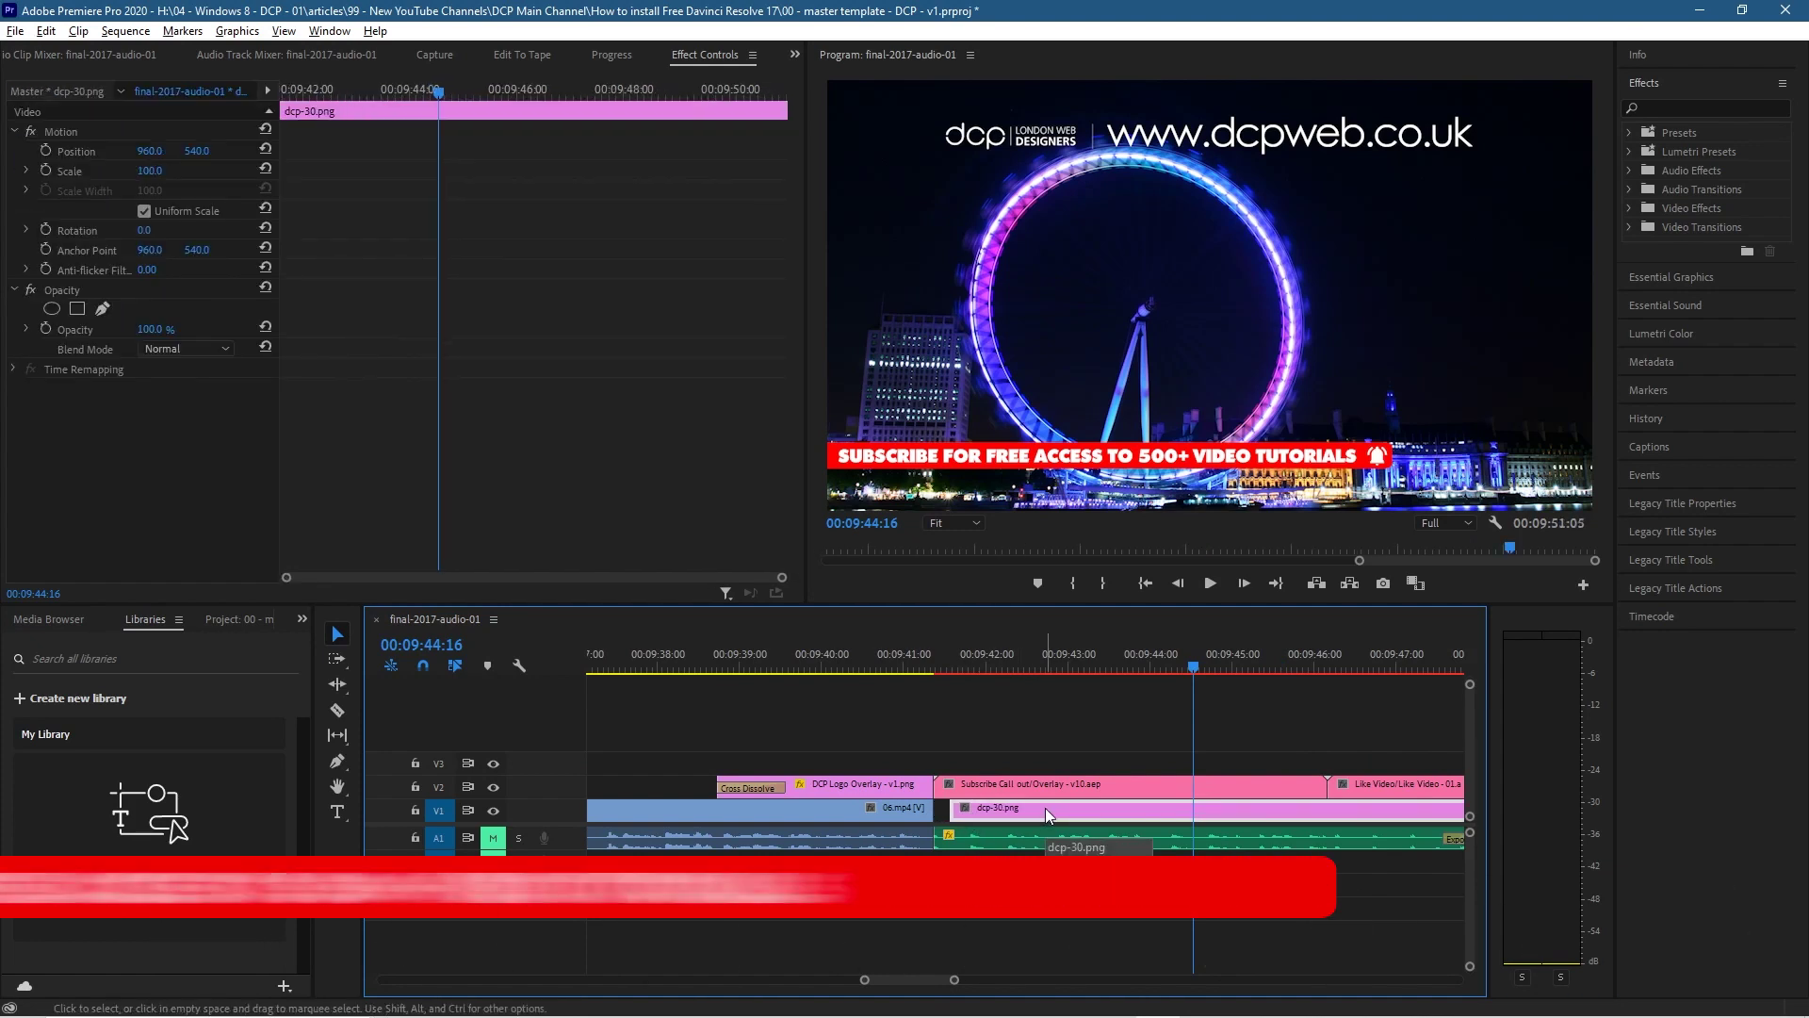
Nudge dcp-30.png's start a few frames so it begins right after clip 06.
key("ctrl+z")
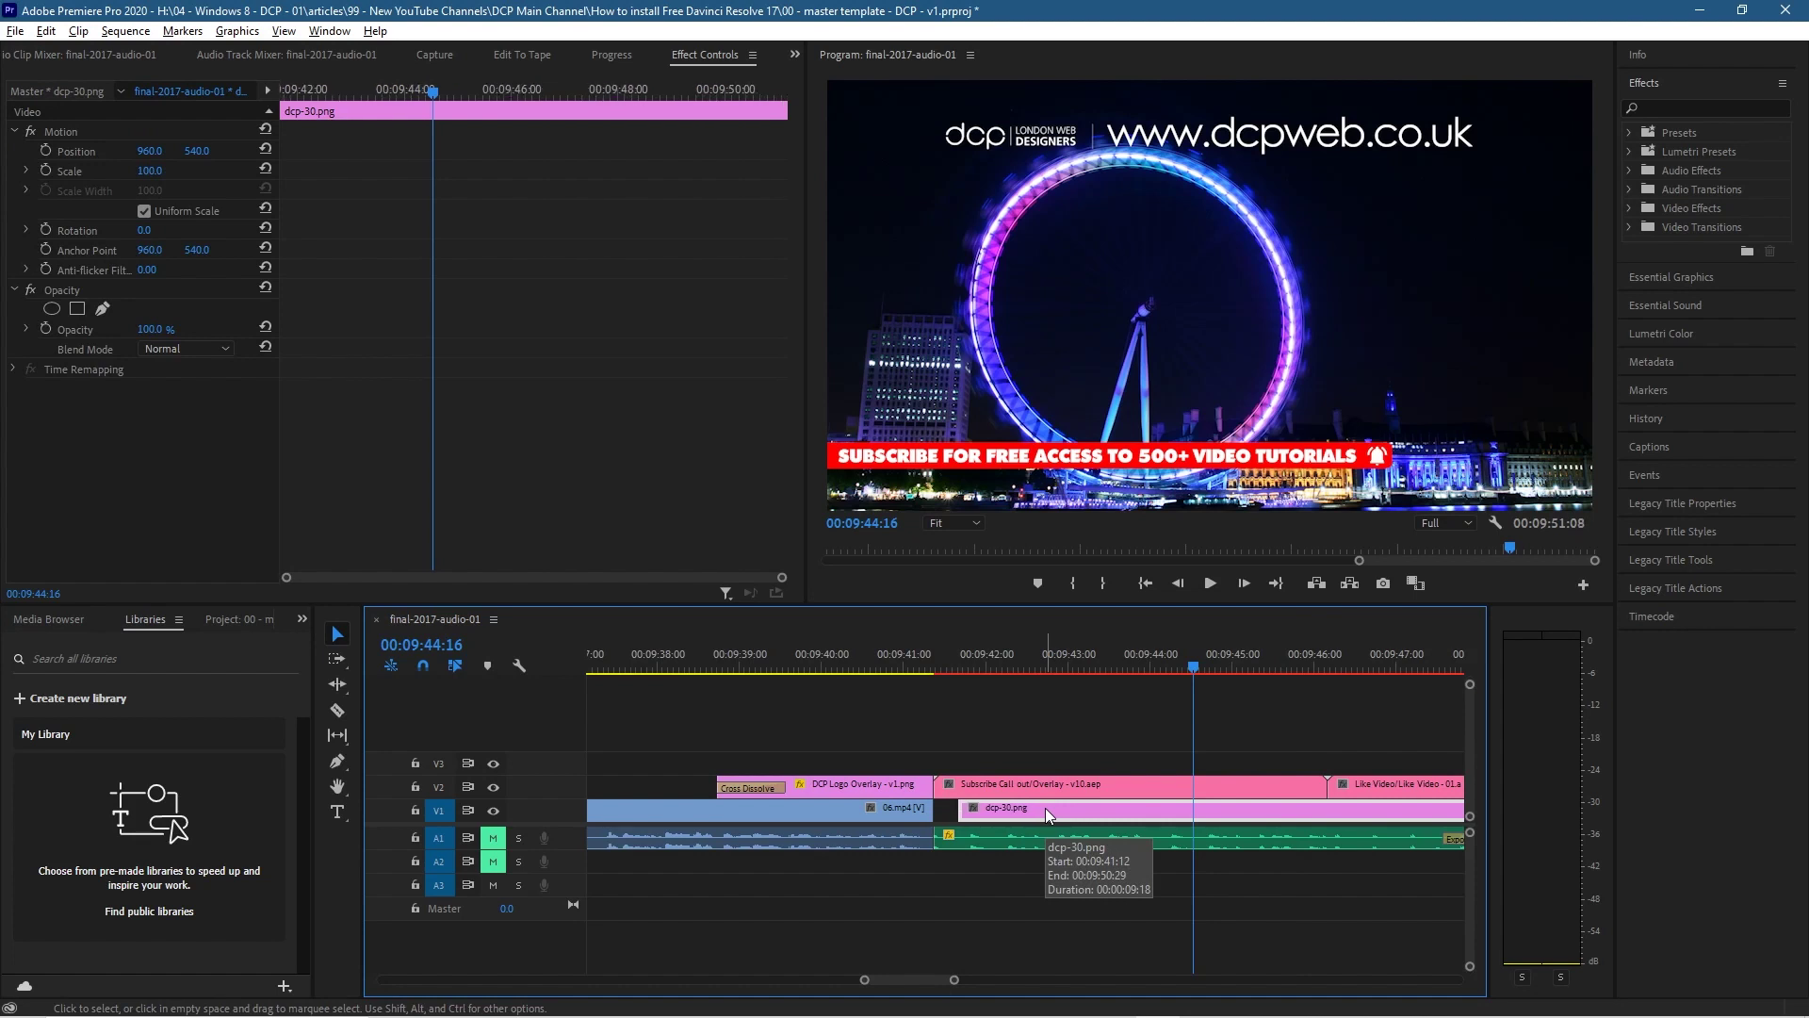
key("ctrl+z")
key("ctrl+z")
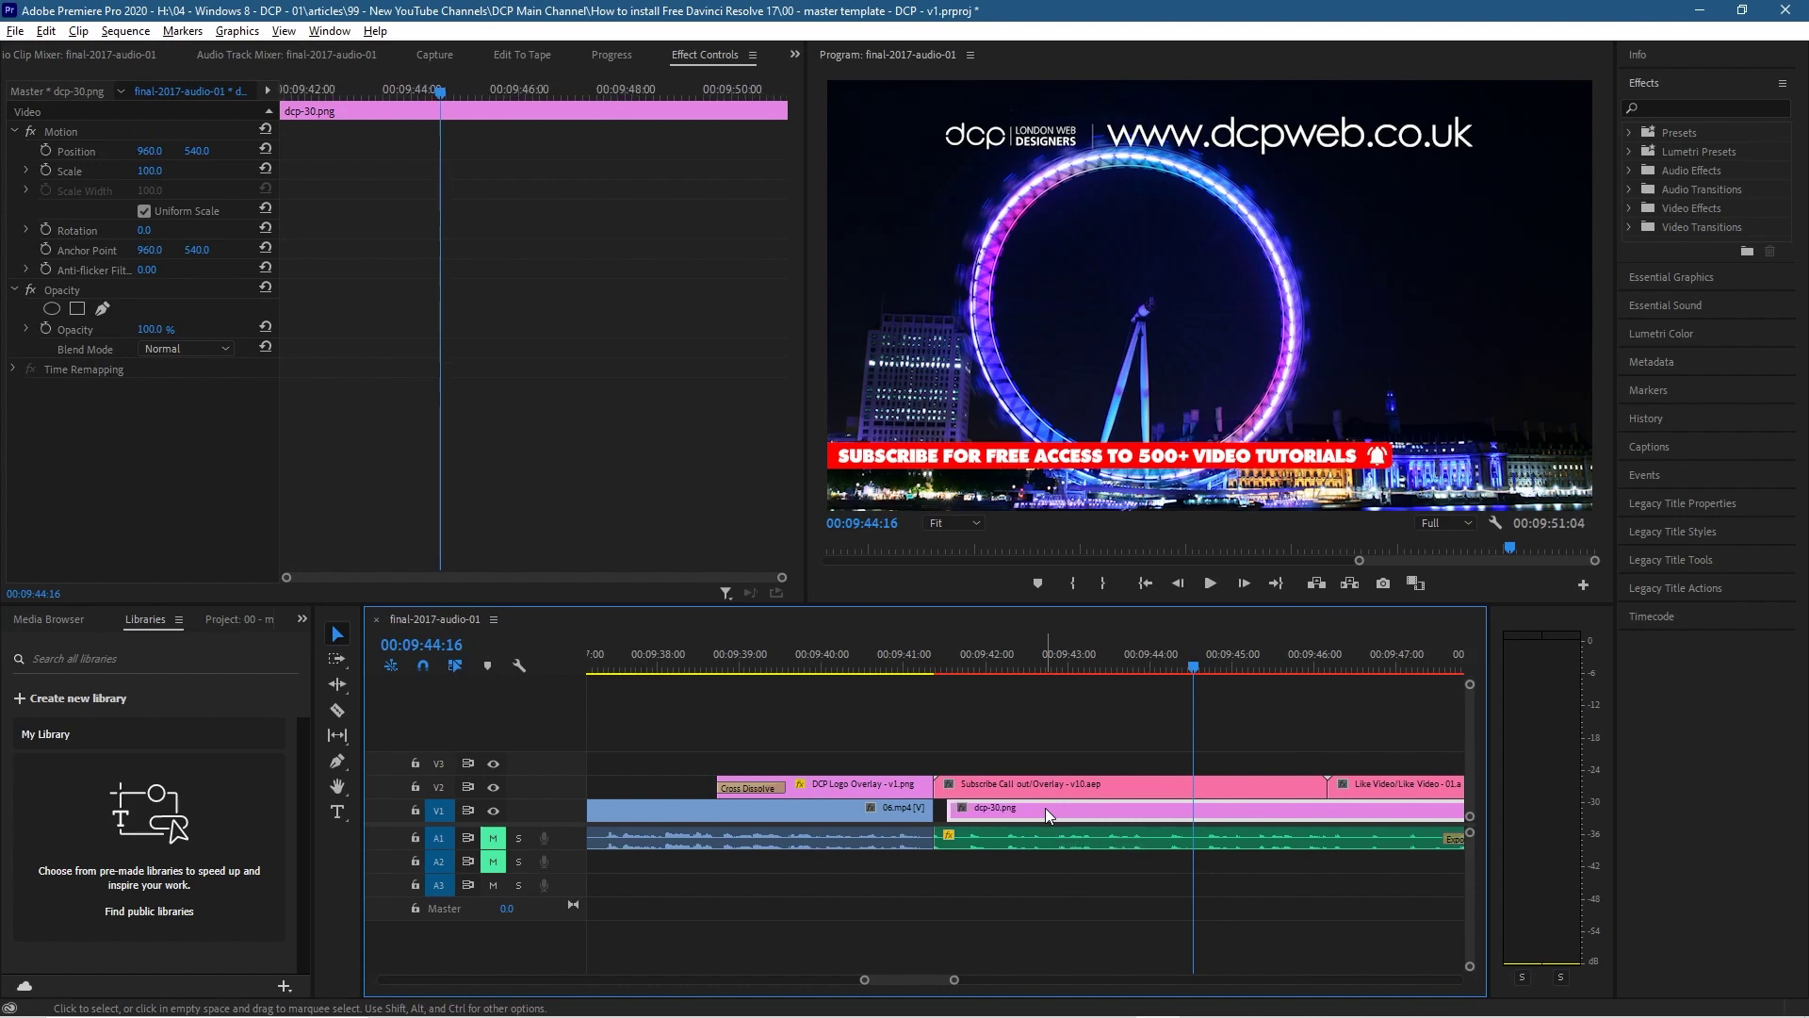
key("ctrl+z")
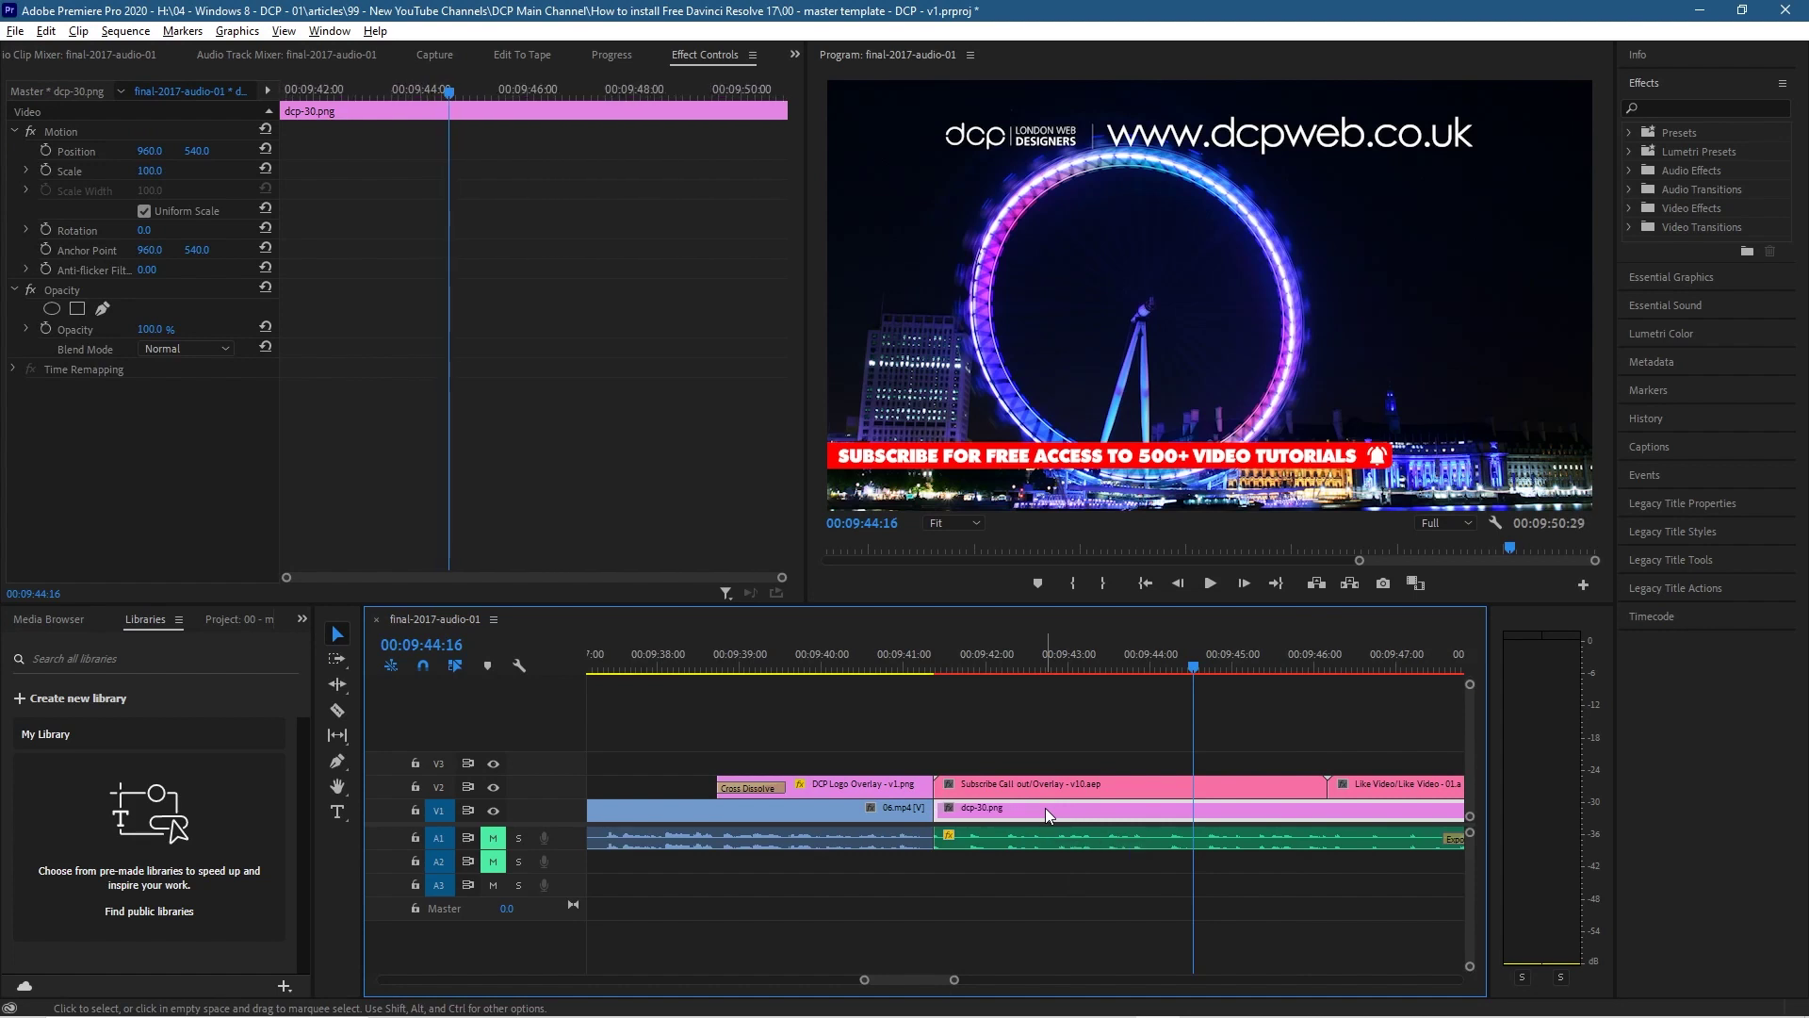
left_click(830, 786)
Add the Subscribe Call out overlay, dcp-30.png and the A1 music clip to the selection.
left_click(966, 790, "shift")
left_click(982, 810, "shift")
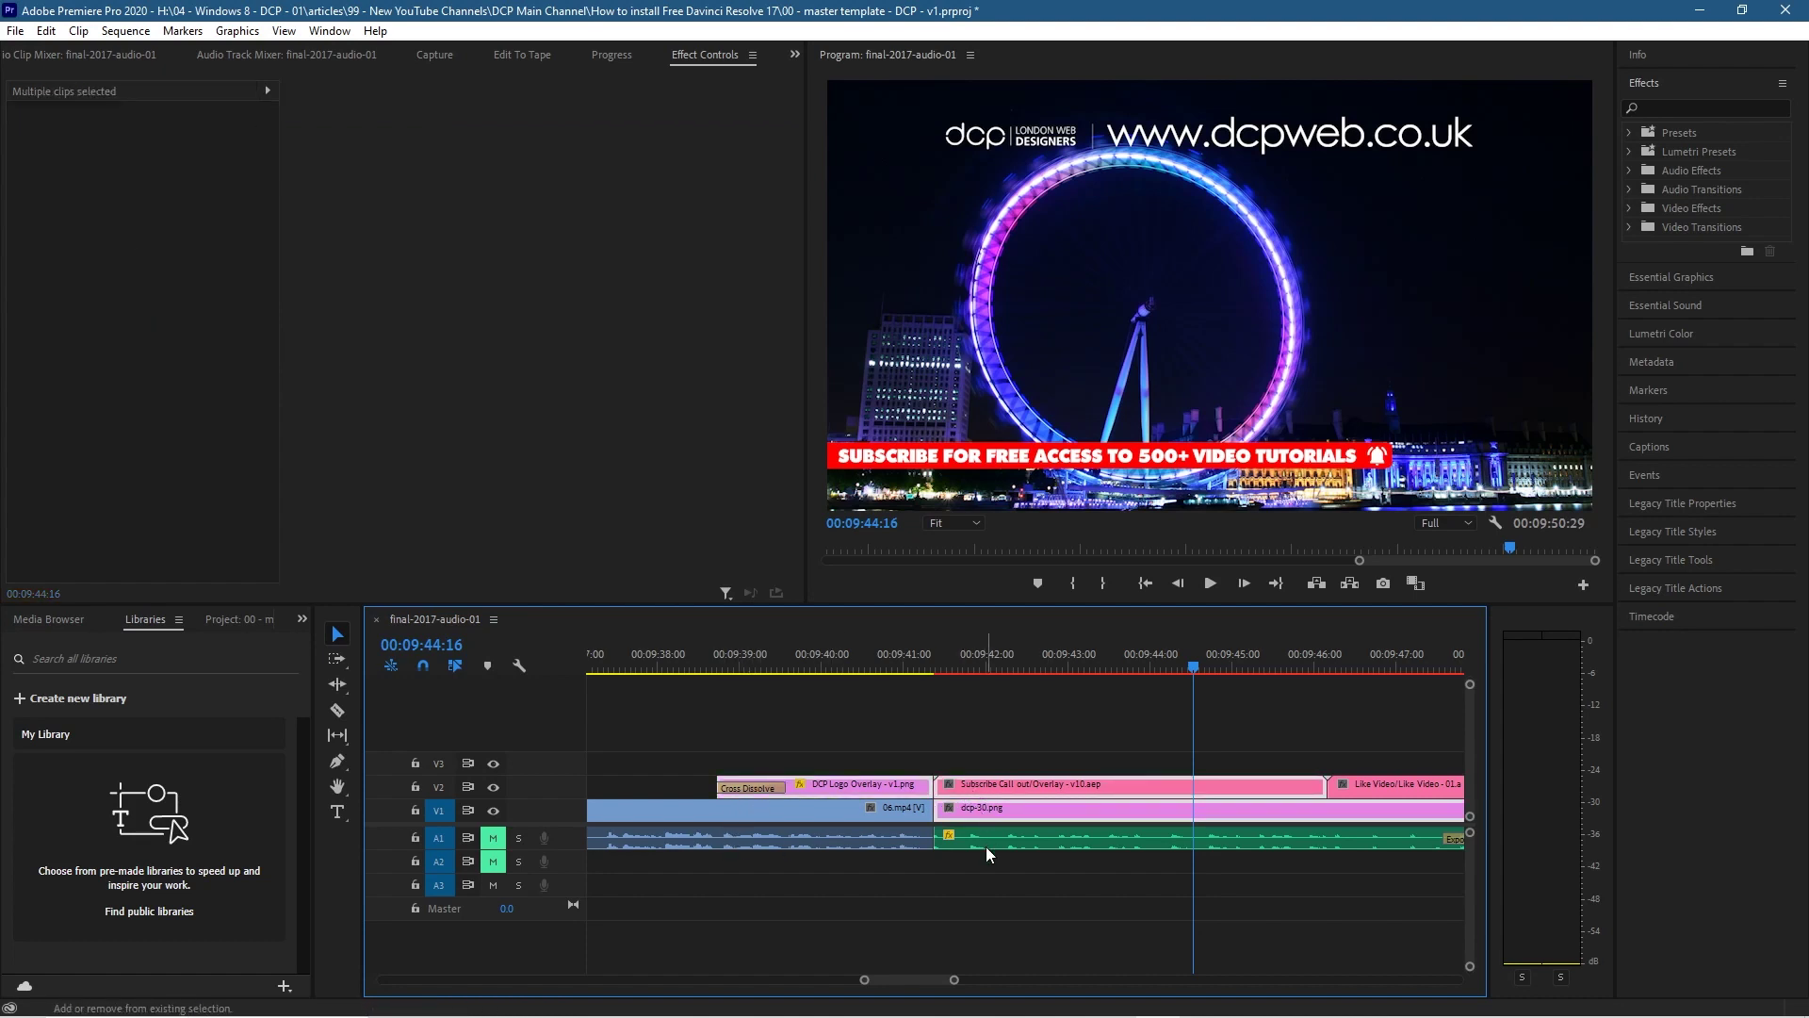
left_click(984, 841, "shift")
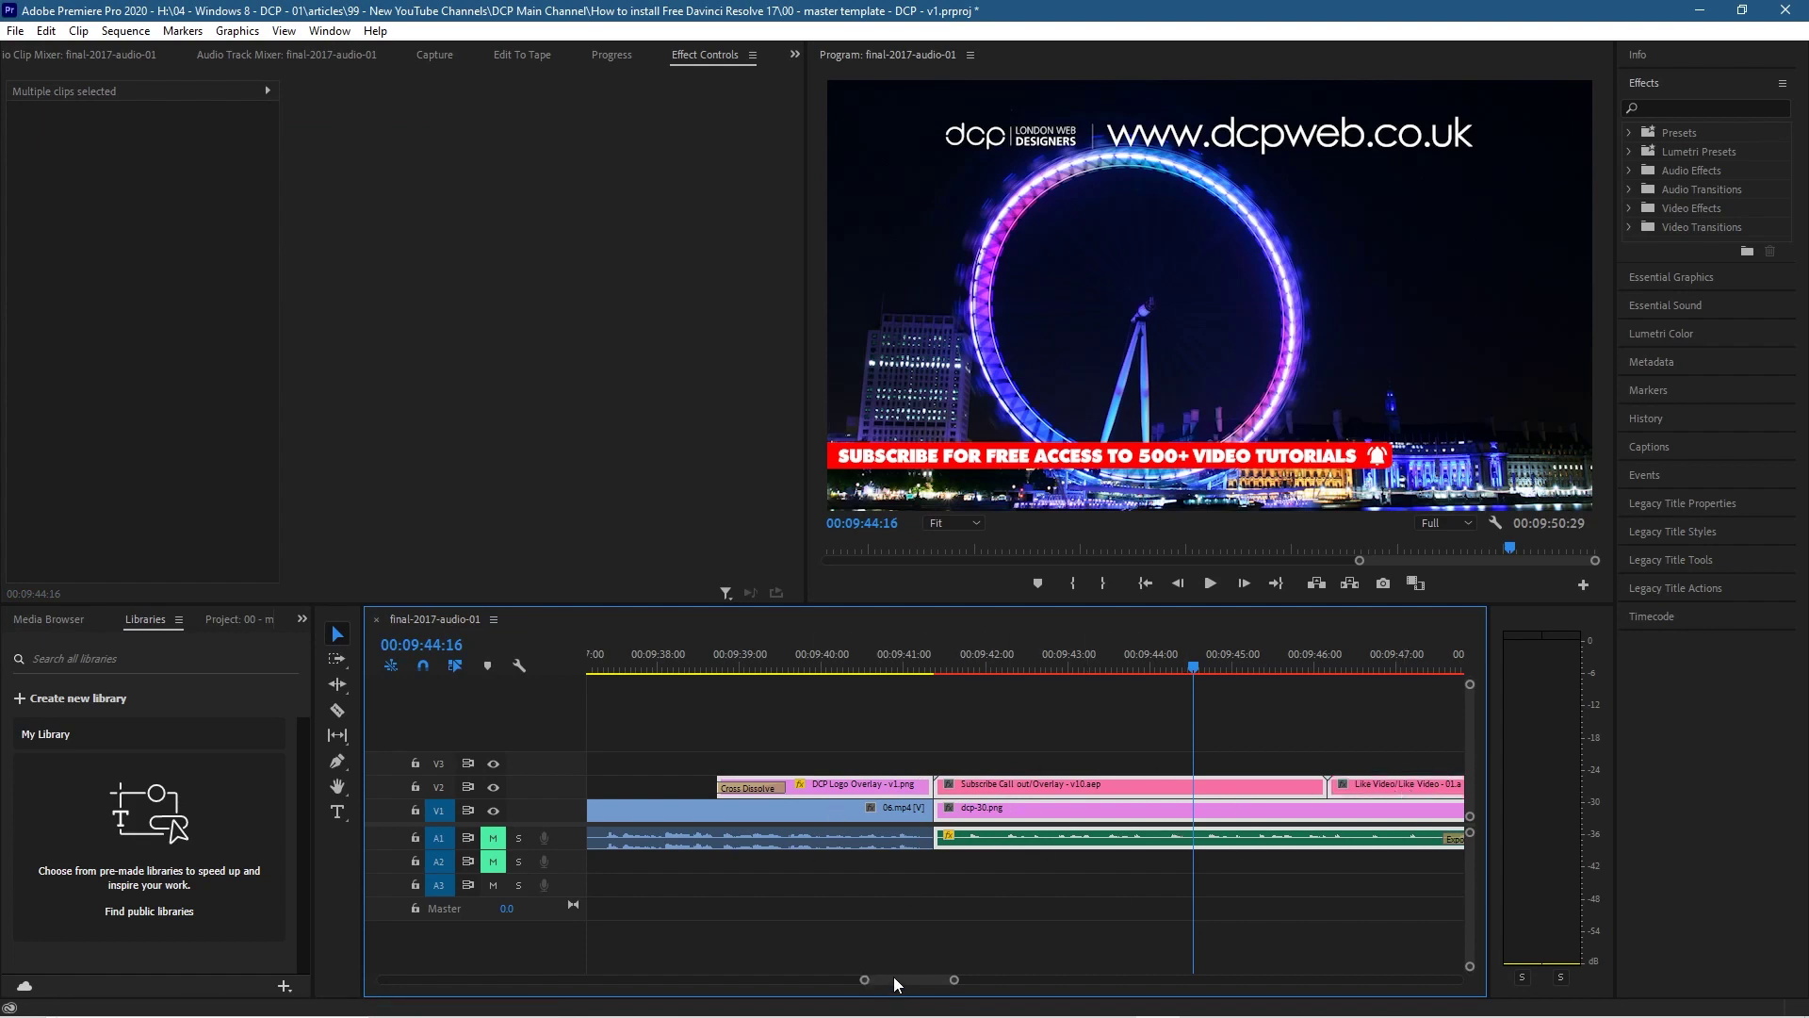
scroll(895, 979, "right", 2)
scroll(894, 978, "left", 4)
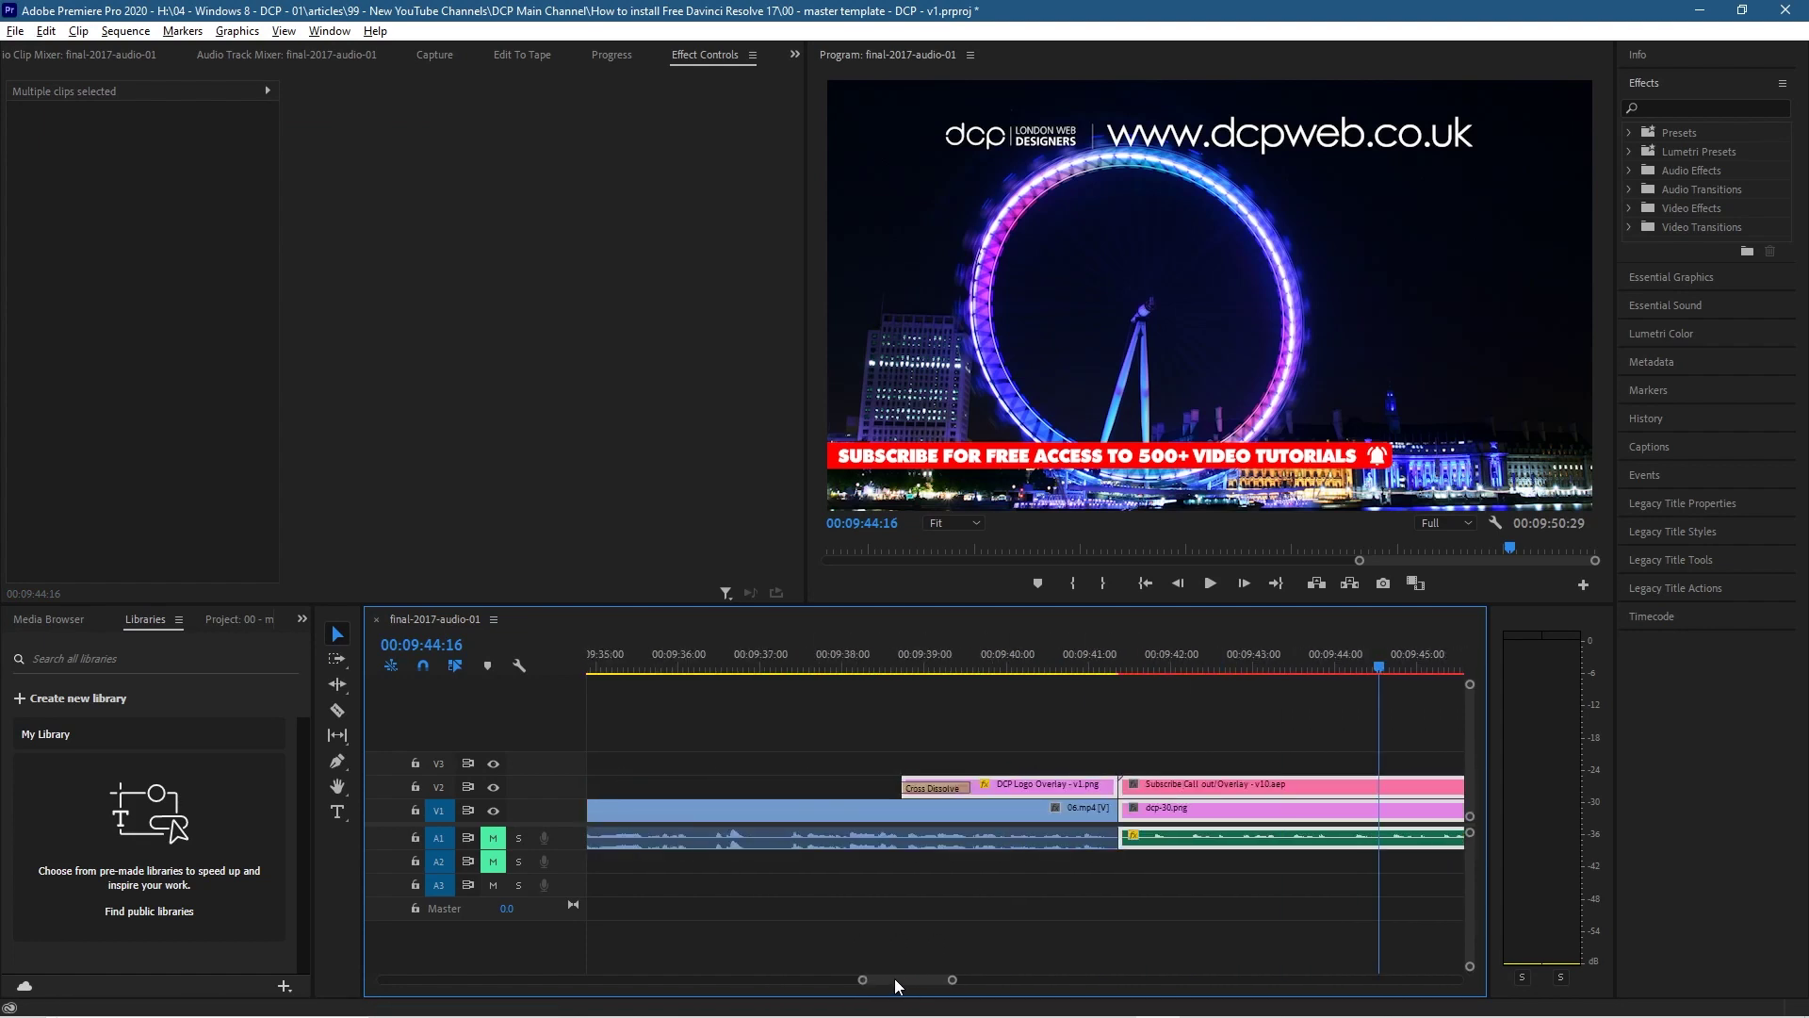
scroll(898, 979, "right", 10)
scroll(909, 980, "left", 8)
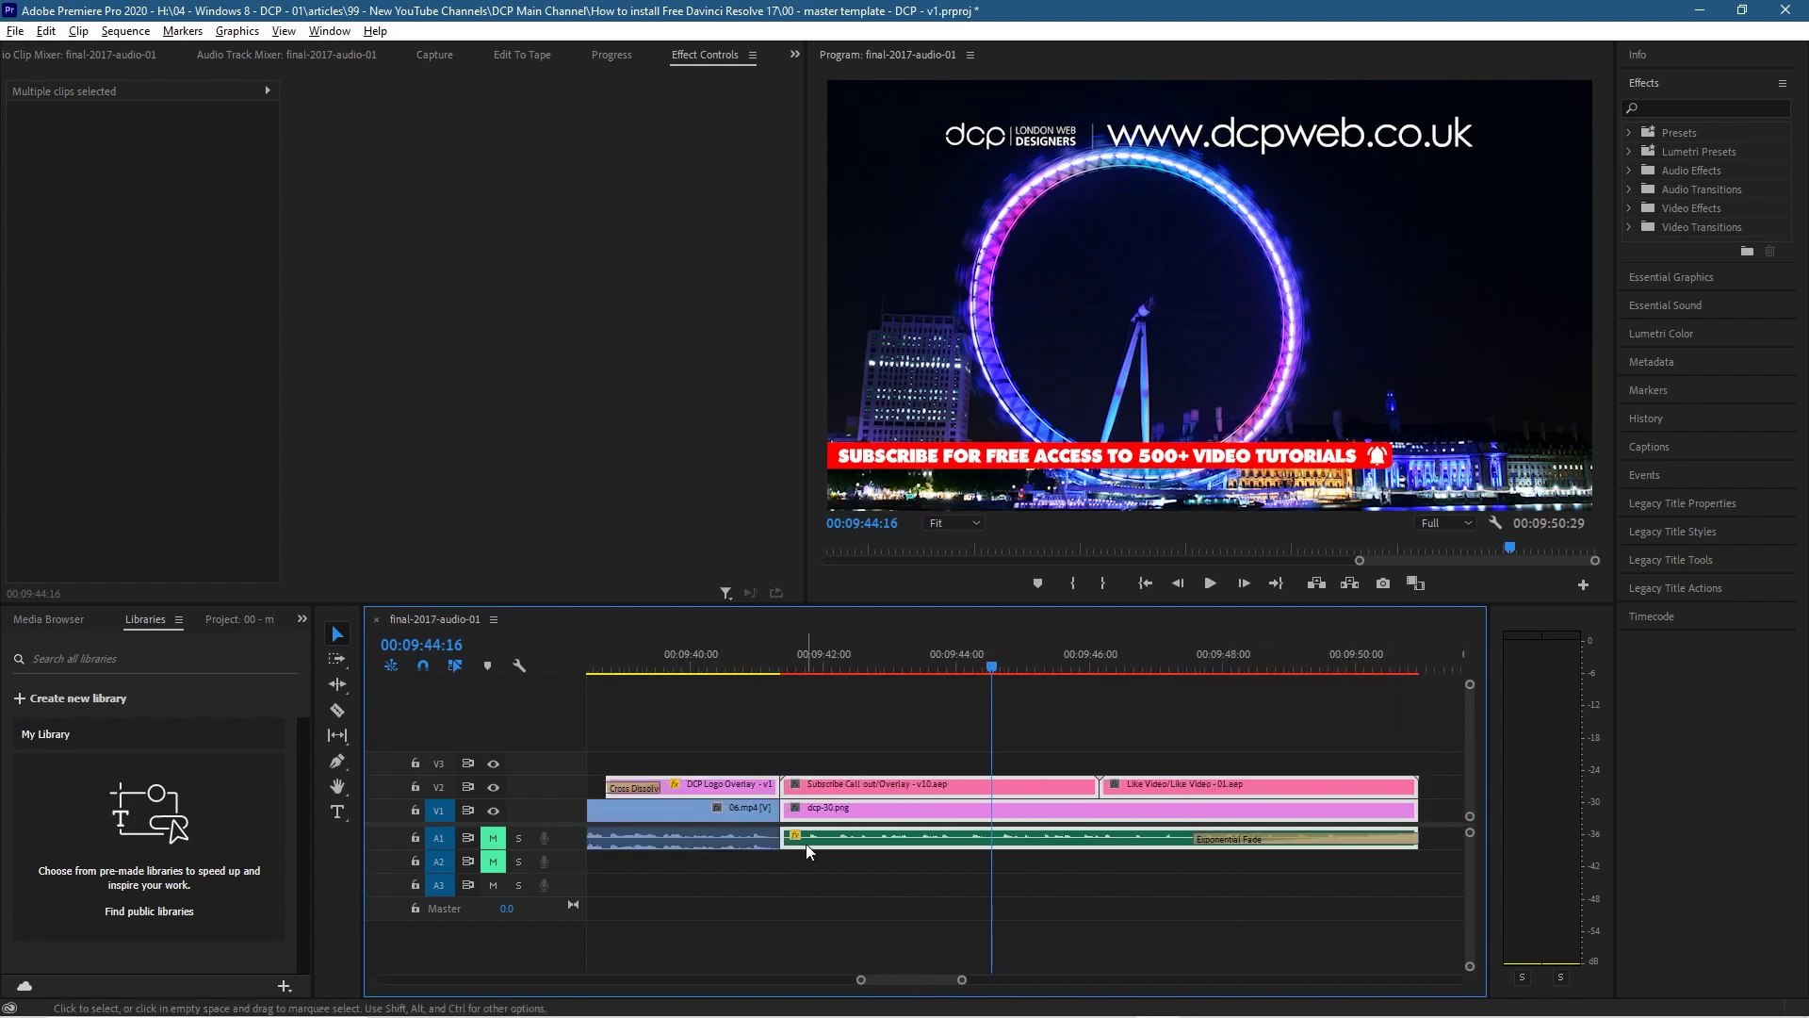
Nudge the selected clips frame by frame so the sequence ends at 00:09:50:29.
key("alt+Right")
key("alt+Right")
key("alt+Right")
key("alt+Right")
key("alt+Right")
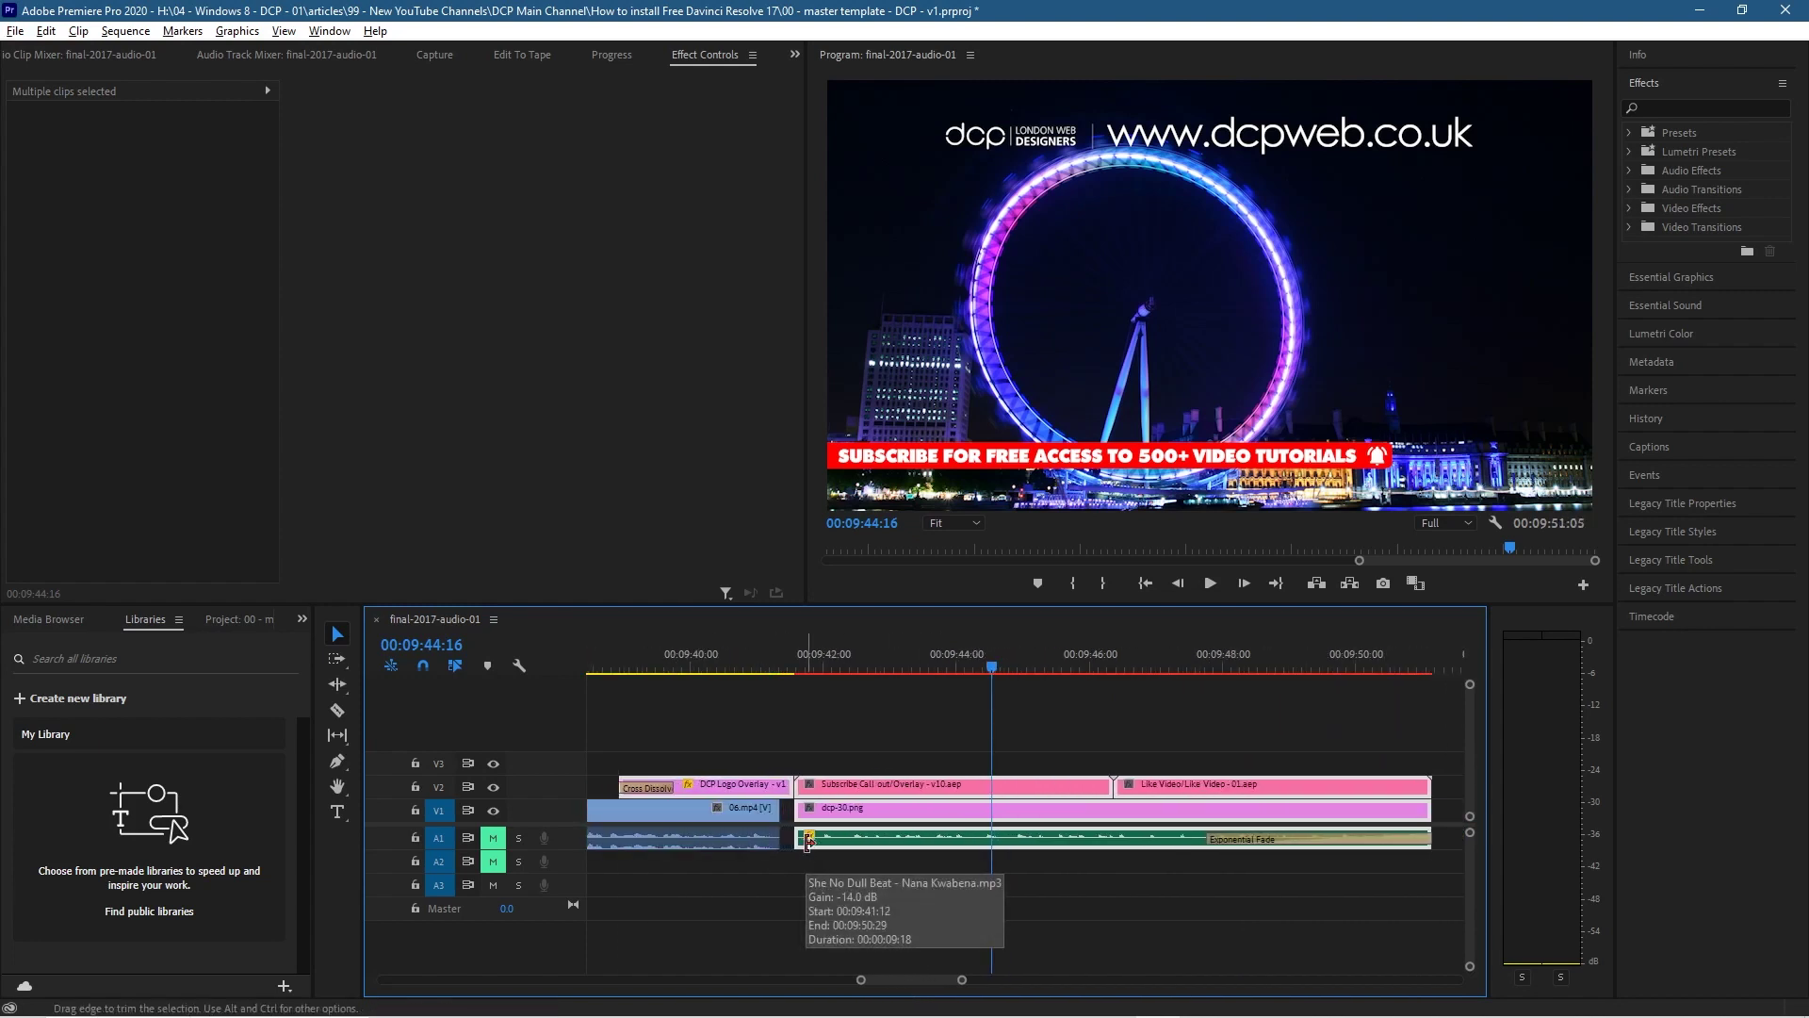
key("alt+Left")
key("alt+Left")
key("alt+Left")
key("alt+Left")
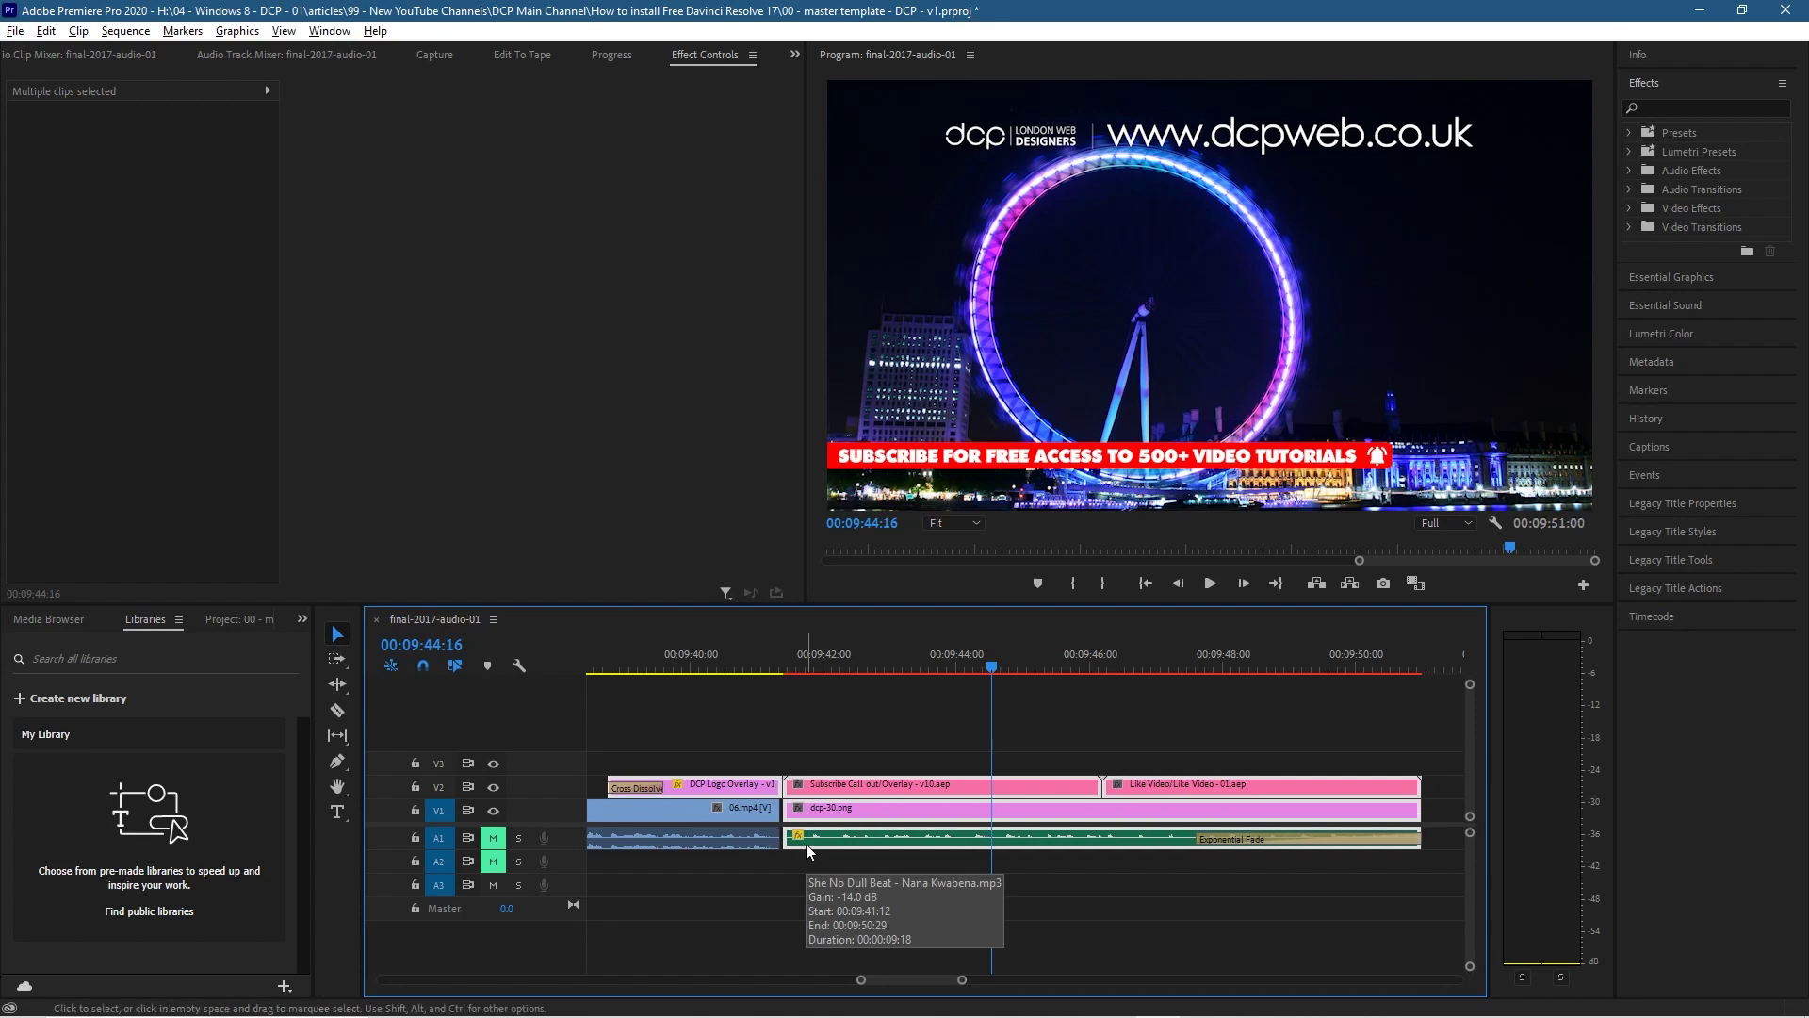
key("alt+Left")
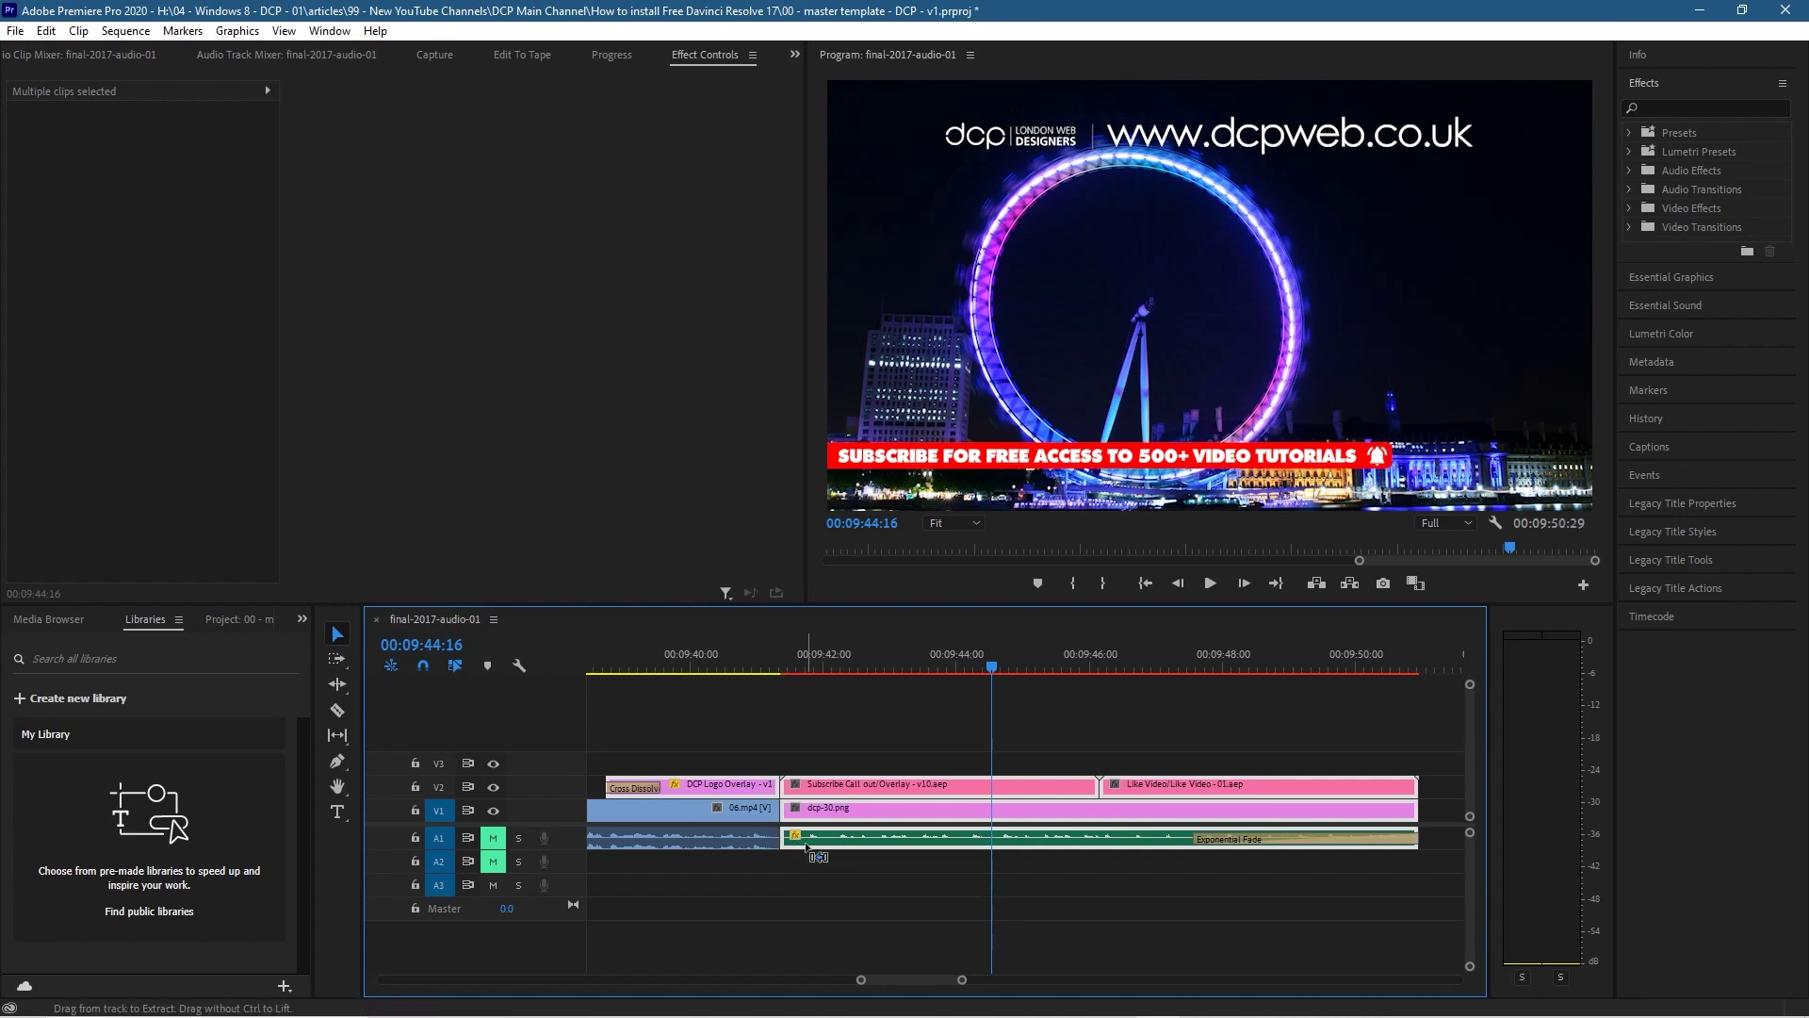
left_click(860, 907)
left_click(858, 803)
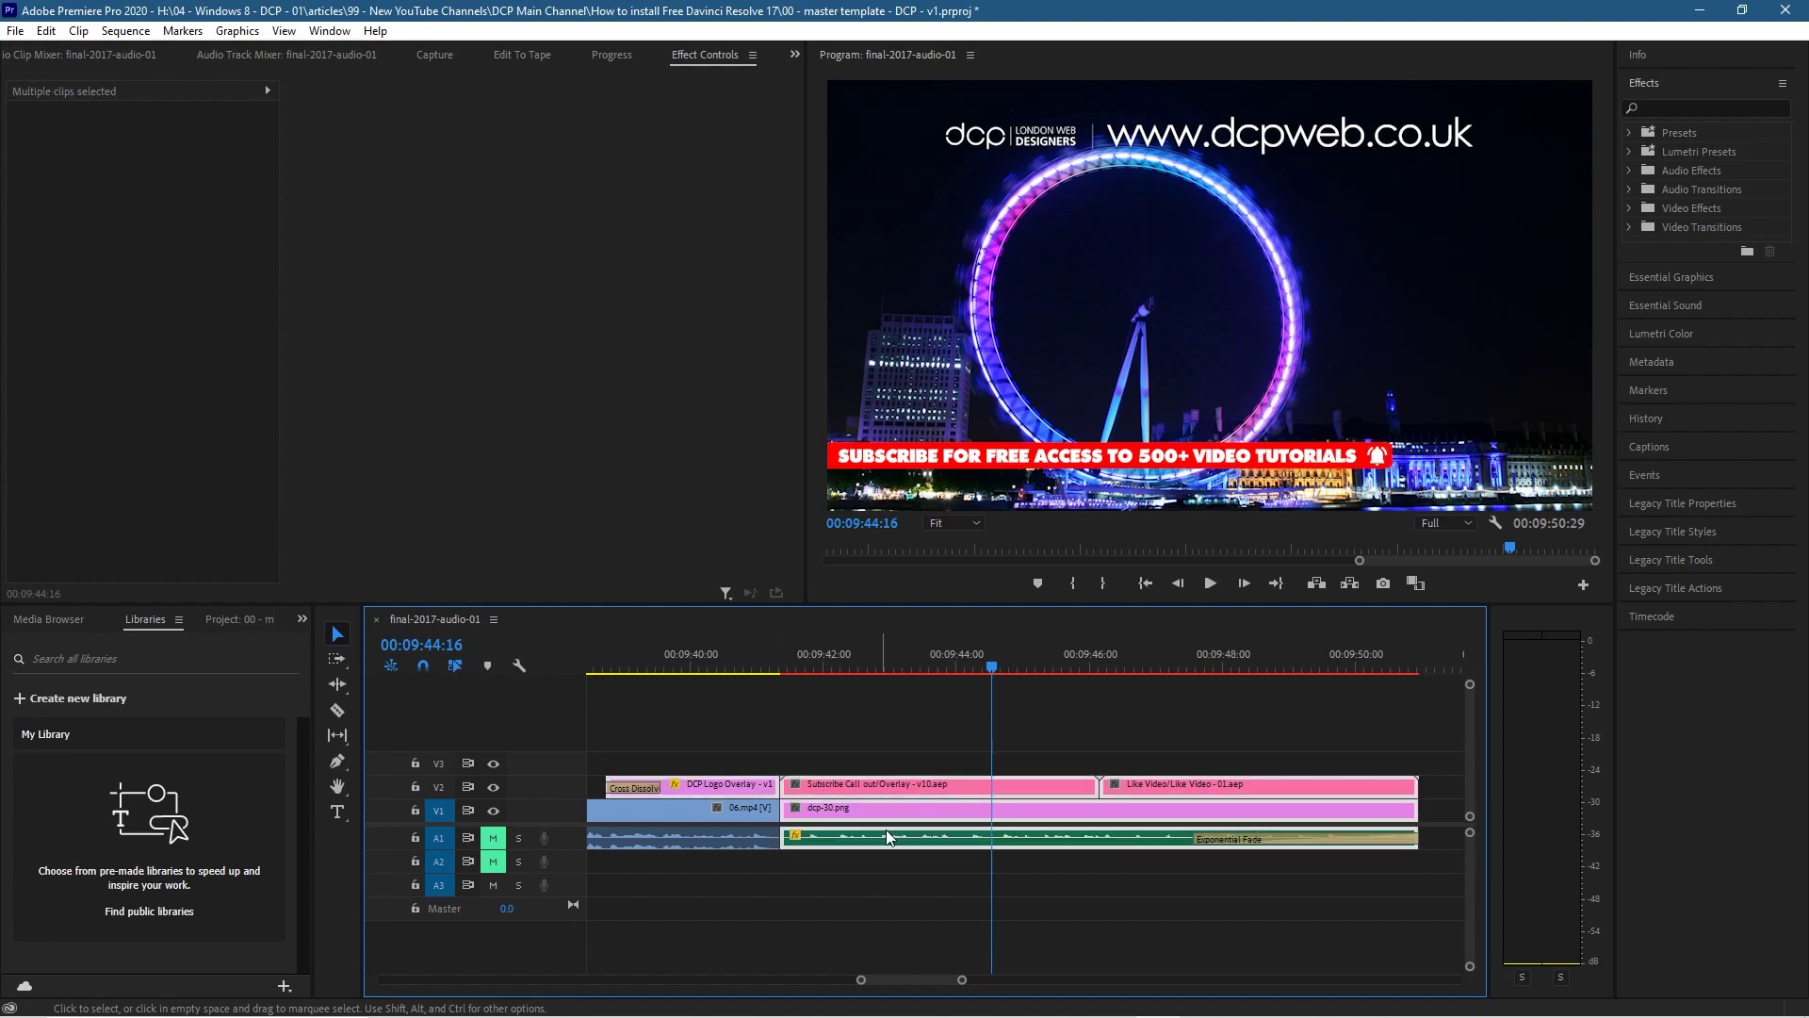
key("alt+Right")
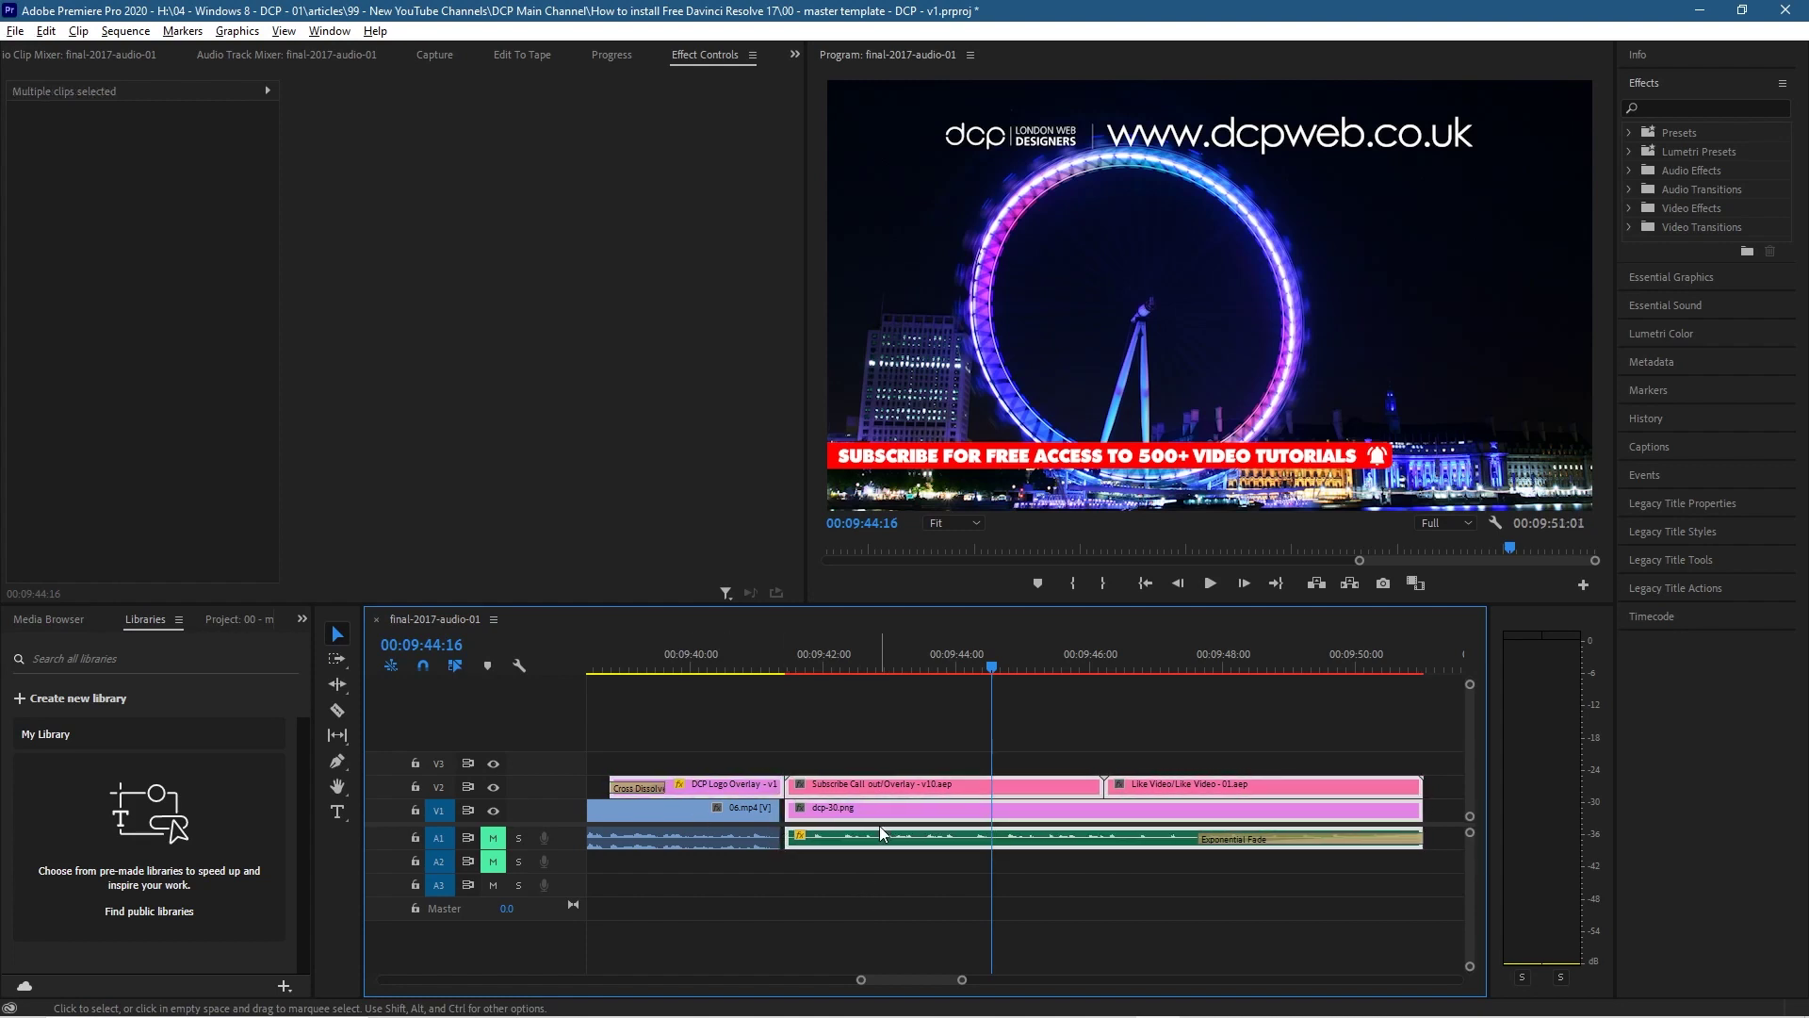
key("alt+Left")
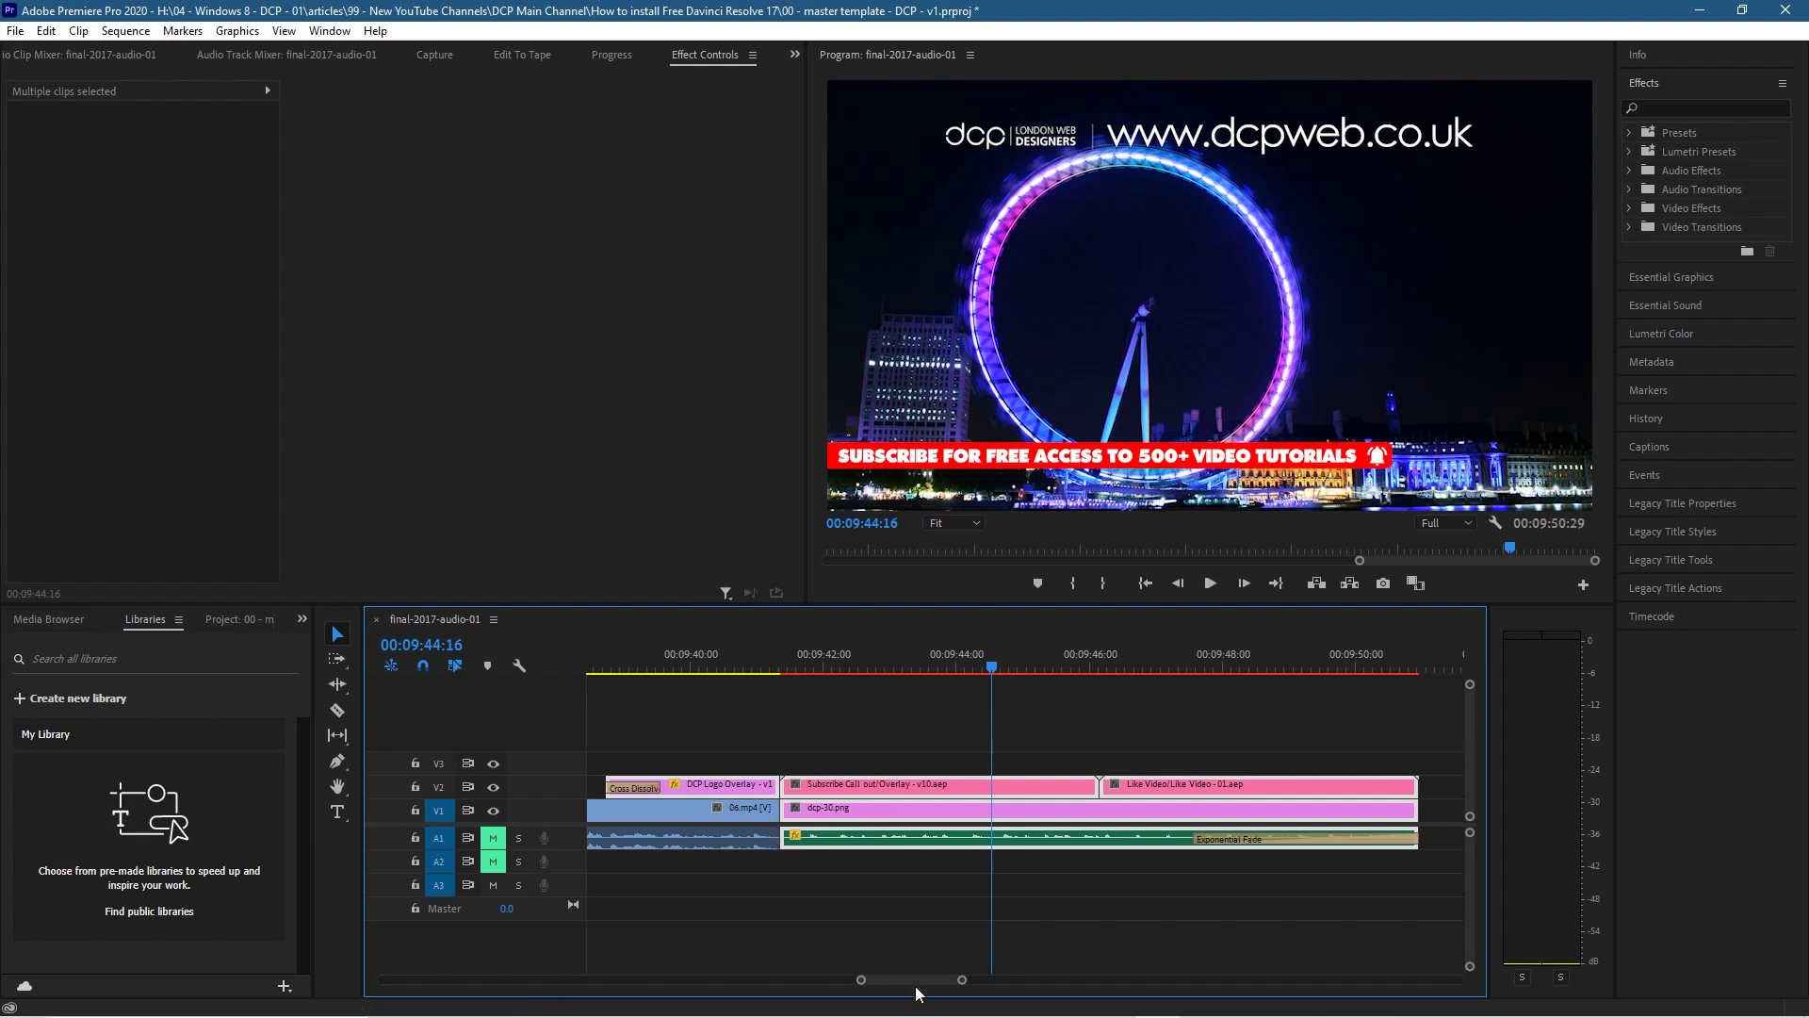
scroll(907, 982, "up", 2)
left_click_drag(908, 982, 419, 990)
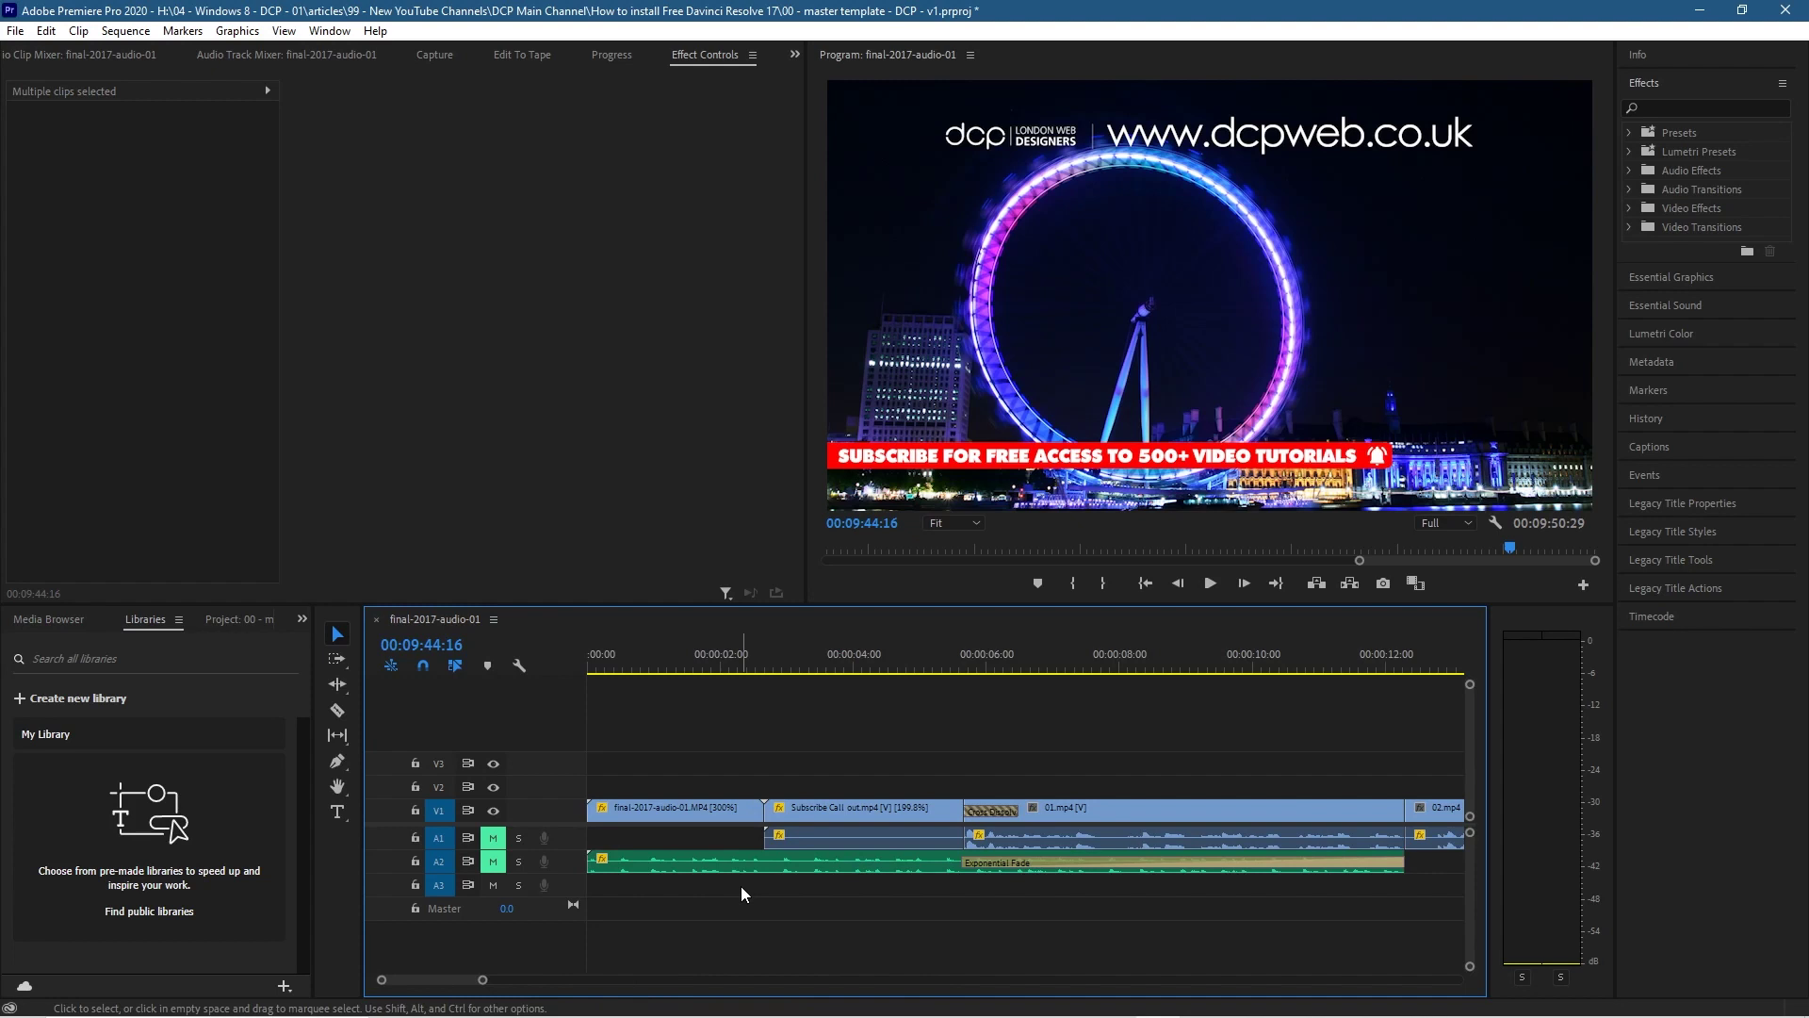
Select the She No Dull Beat clip on A2 to show its -14.0 dB volume settings.
left_click(869, 867)
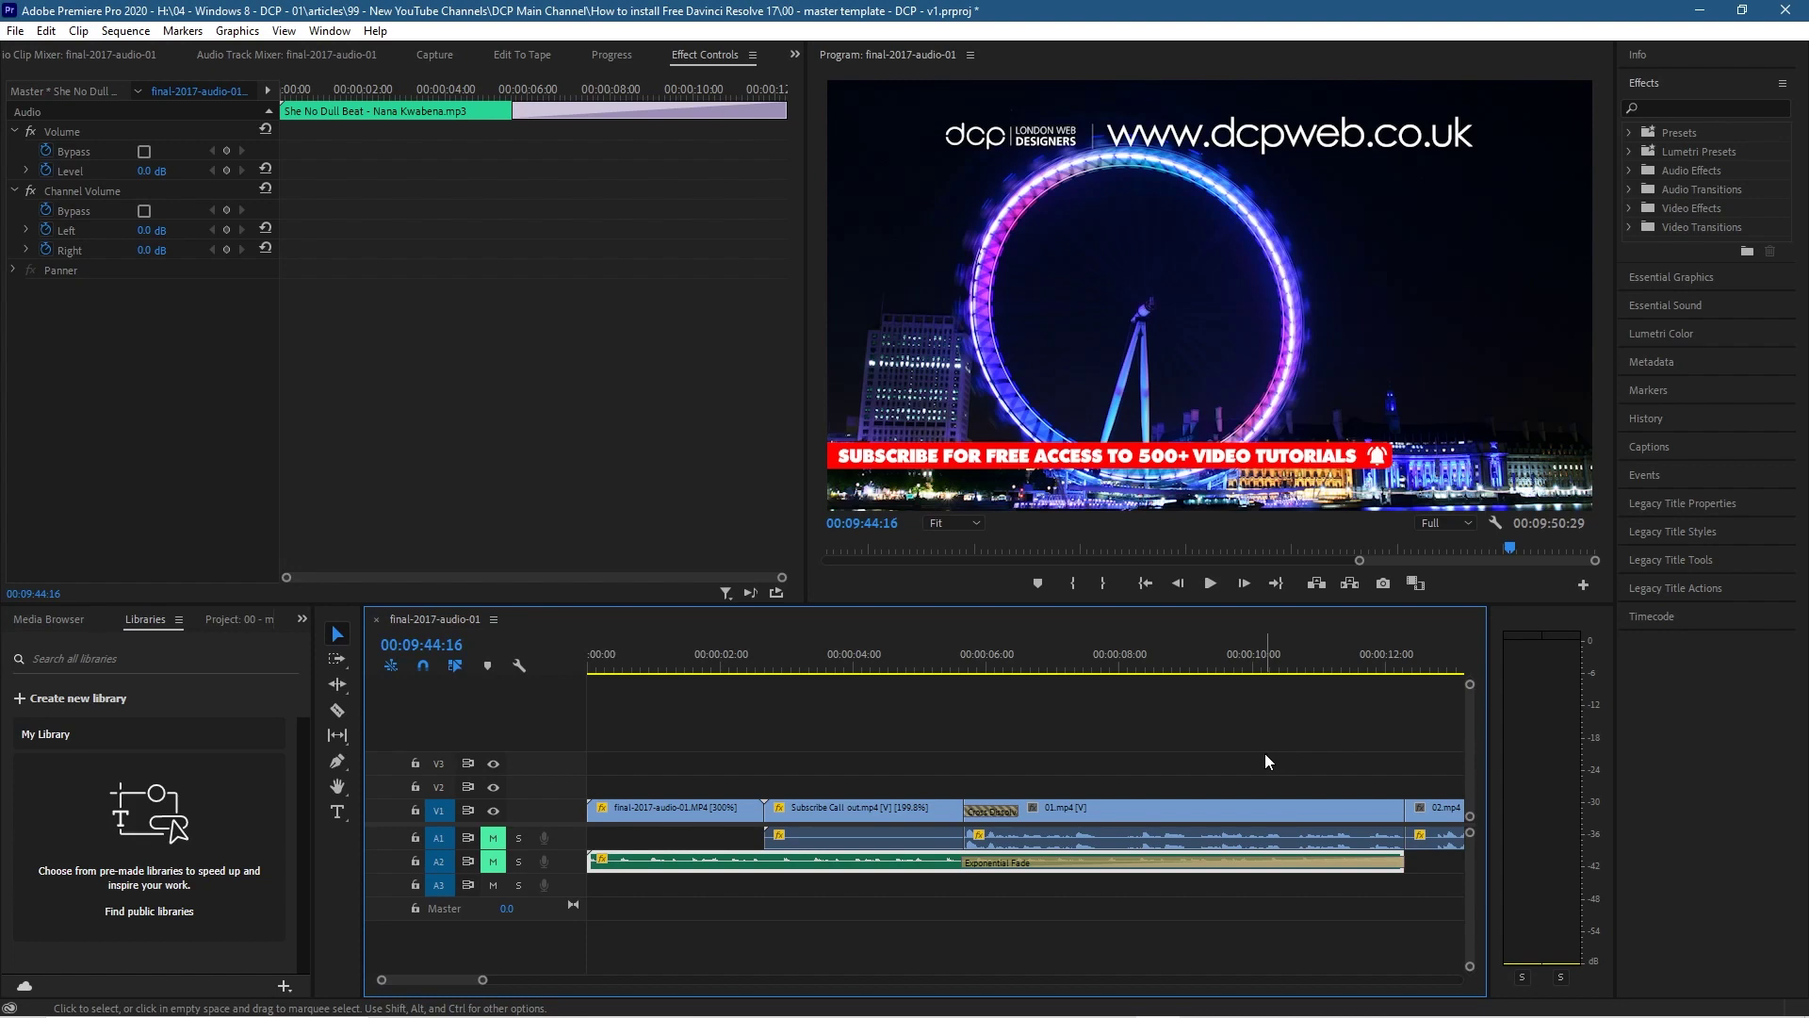
Minimize Premiere Pro to reveal the Windows desktop.
left_click(1701, 10)
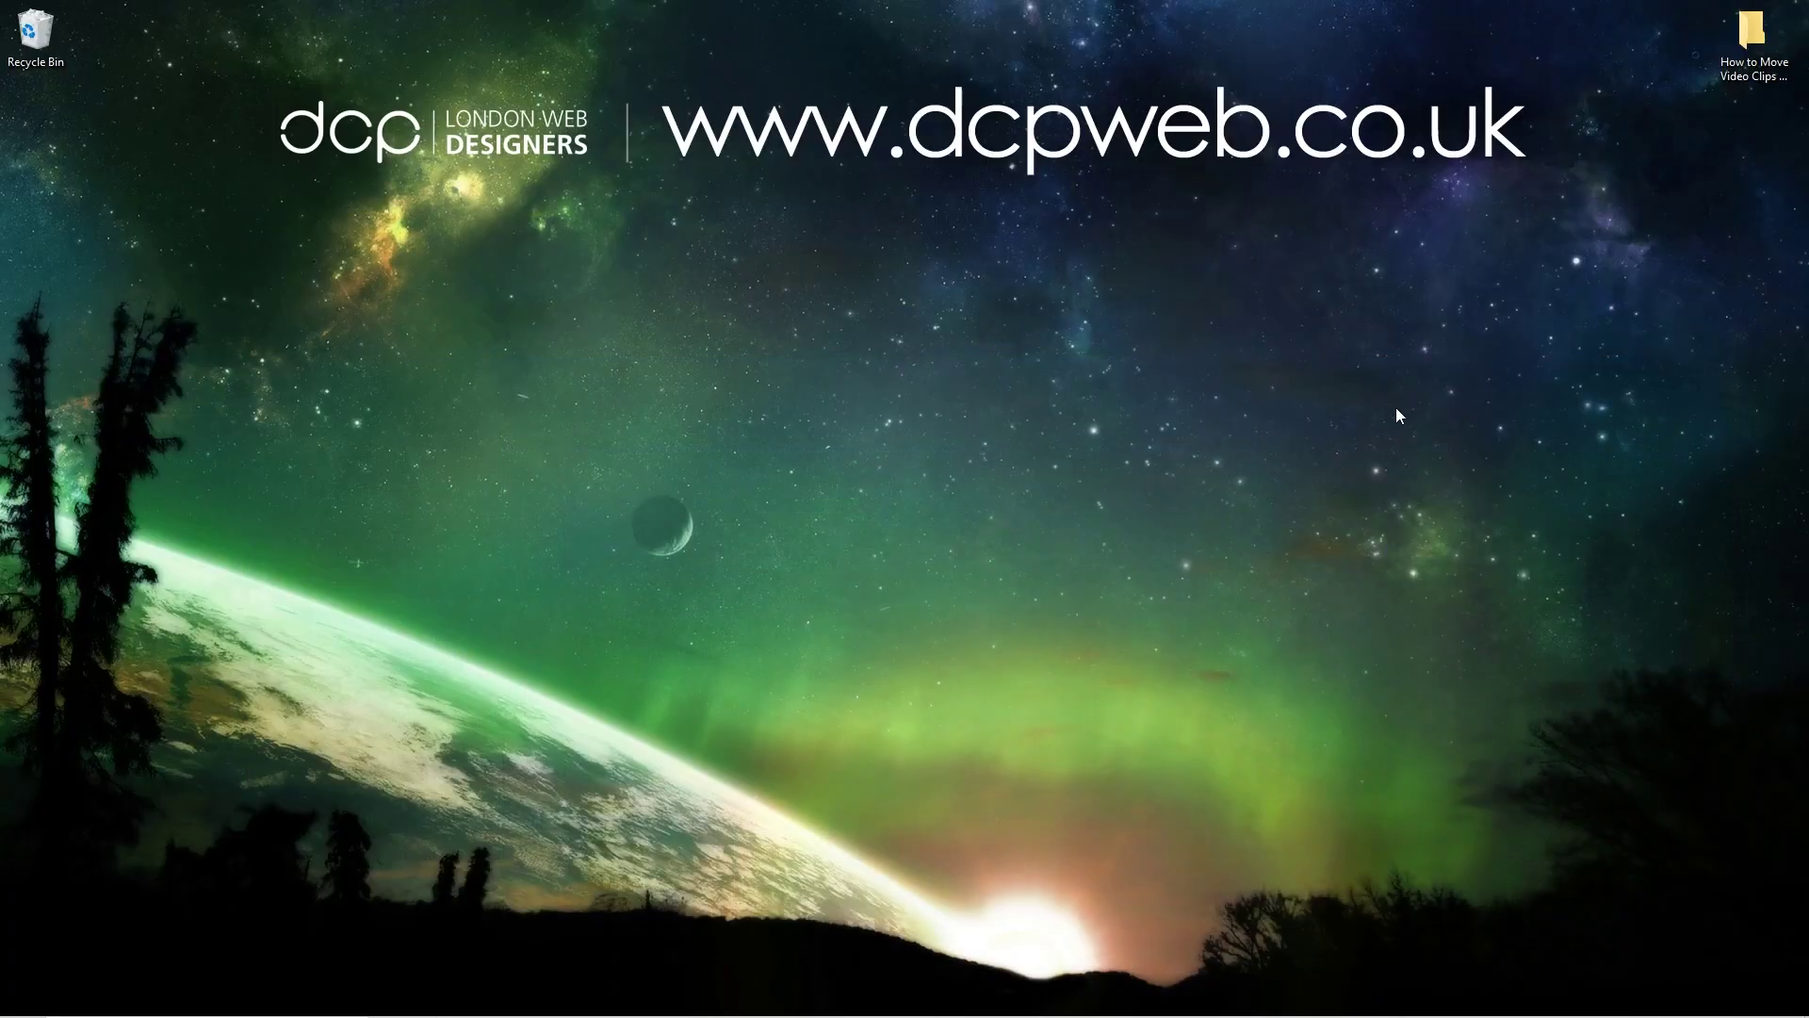